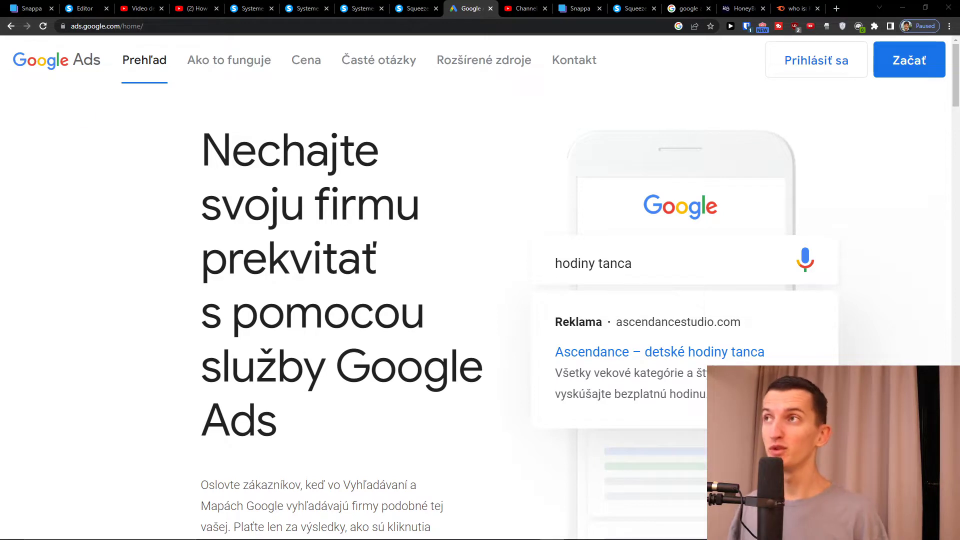
- Open the landing page builder link in the YouTube video's description and go to the site's pricing page
{"action": "left_click", "coordinate": [200, 8]}
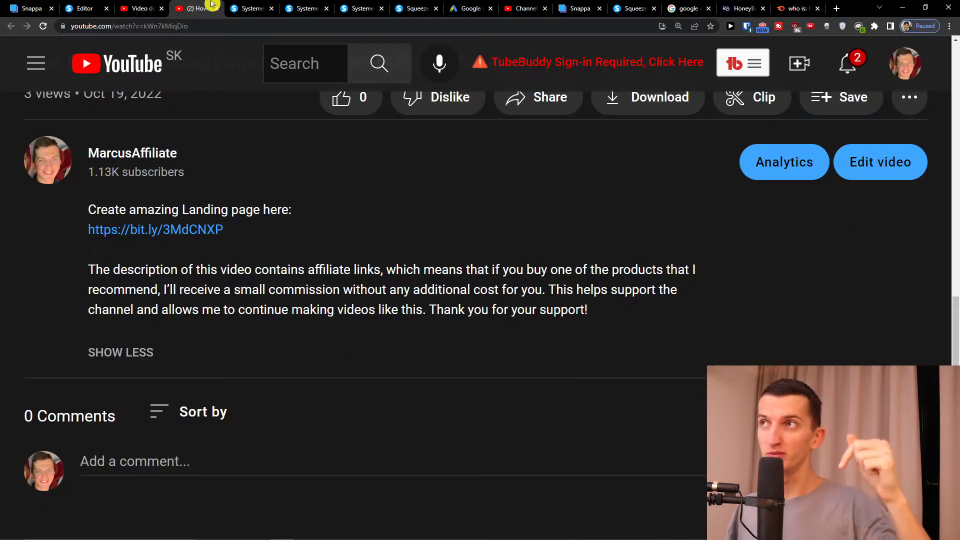
{"action": "left_click", "coordinate": [192, 226]}
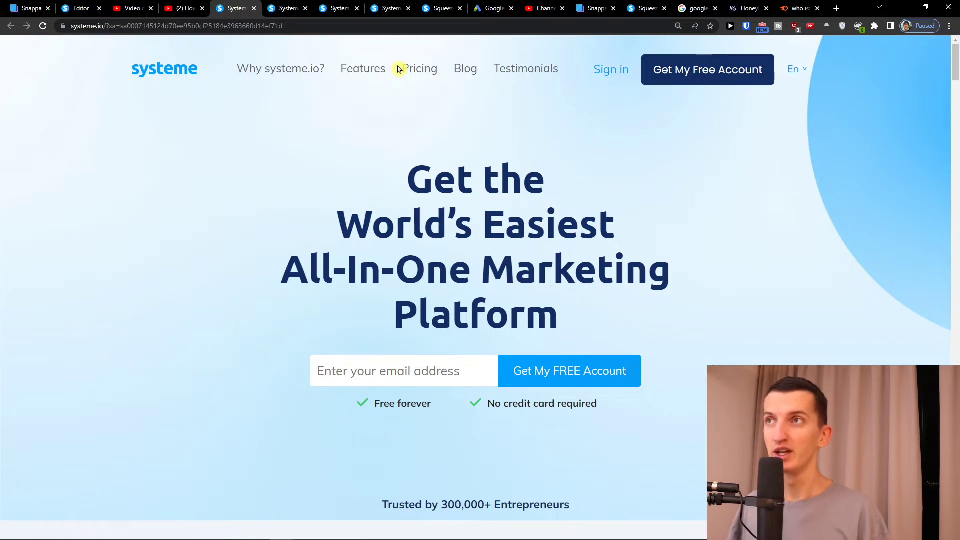
{"action": "left_click", "coordinate": [416, 70]}
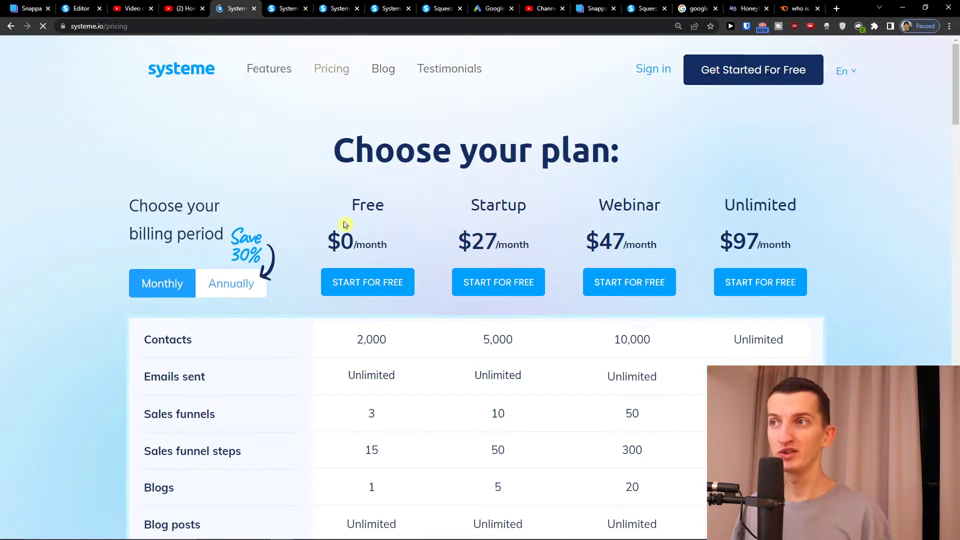
- Examine the free plan's limits for contacts and sales funnels in the pricing comparison
{"action": "scroll", "coordinate": [345, 225], "scroll_direction": "down", "scroll_amount": 1}
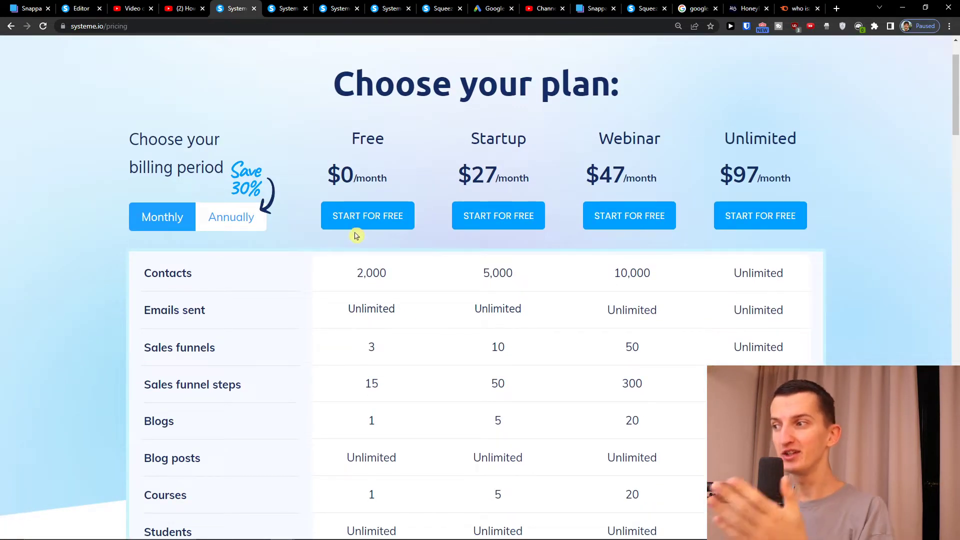
{"action": "scroll", "coordinate": [358, 235], "scroll_direction": "down", "scroll_amount": 2}
{"action": "left_click_drag", "start_coordinate": [360, 219], "coordinate": [416, 226]}
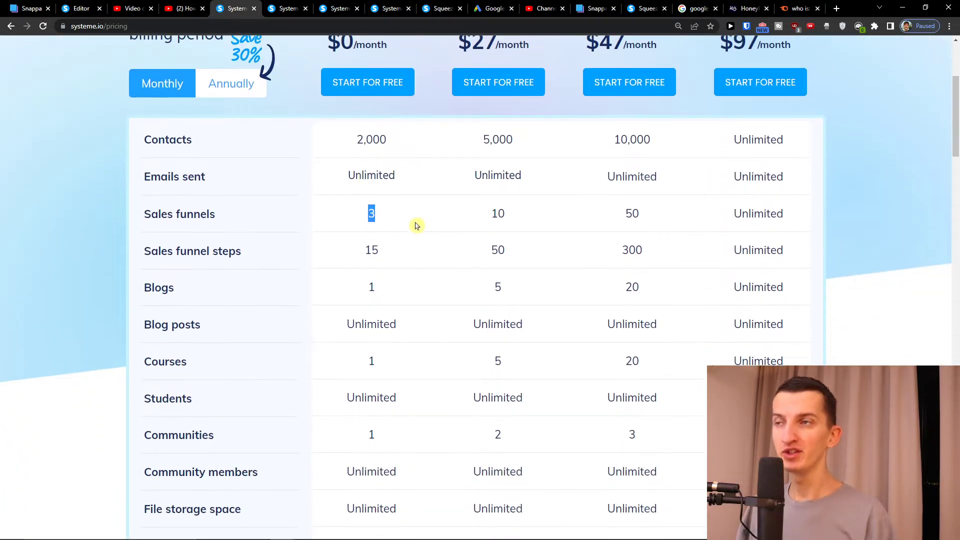
{"action": "left_click_drag", "start_coordinate": [351, 155], "coordinate": [398, 152]}
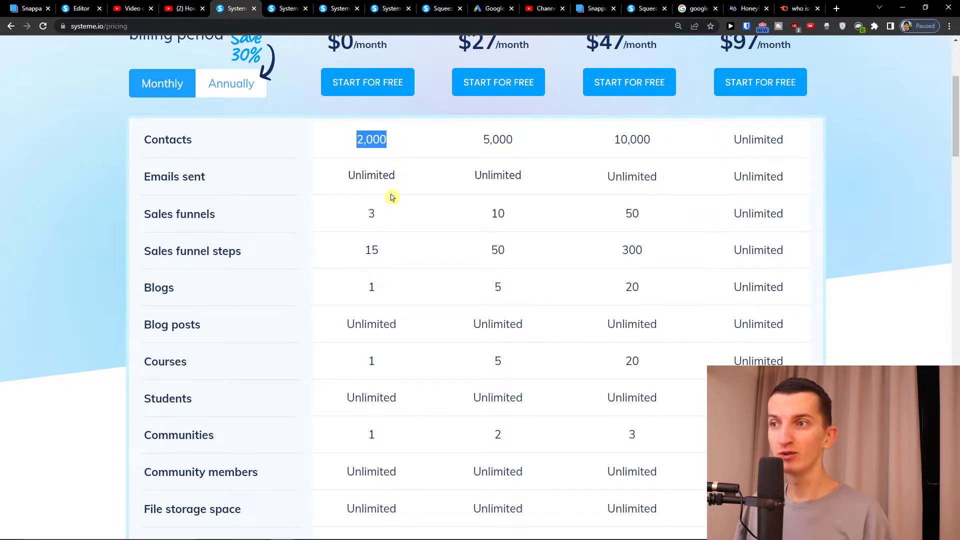
{"action": "scroll", "coordinate": [391, 197], "scroll_direction": "down", "scroll_amount": 7}
{"action": "scroll", "coordinate": [393, 198], "scroll_direction": "up", "scroll_amount": 9}
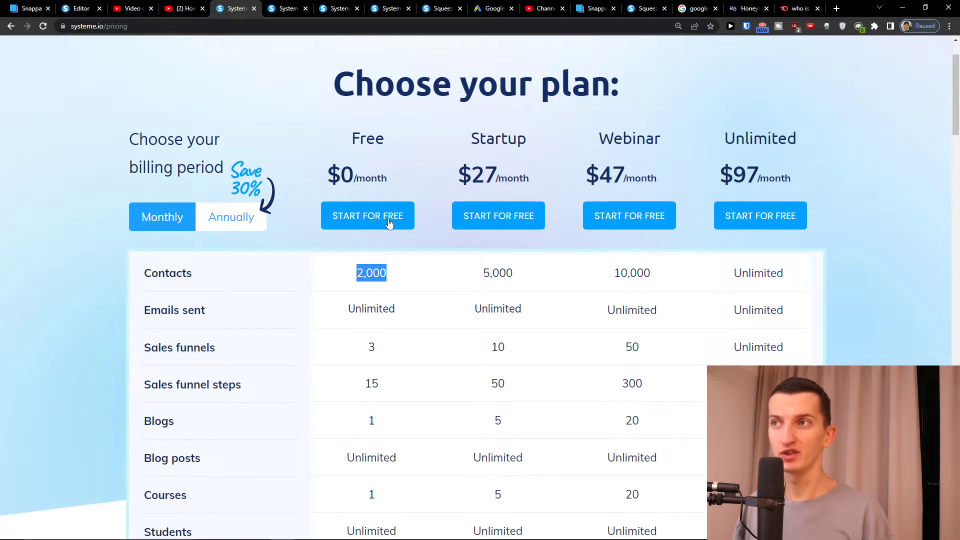
- Sign in to the Systeme.io account dashboard
{"action": "scroll", "coordinate": [647, 118], "scroll_direction": "up", "scroll_amount": 2}
{"action": "left_click", "coordinate": [652, 79]}
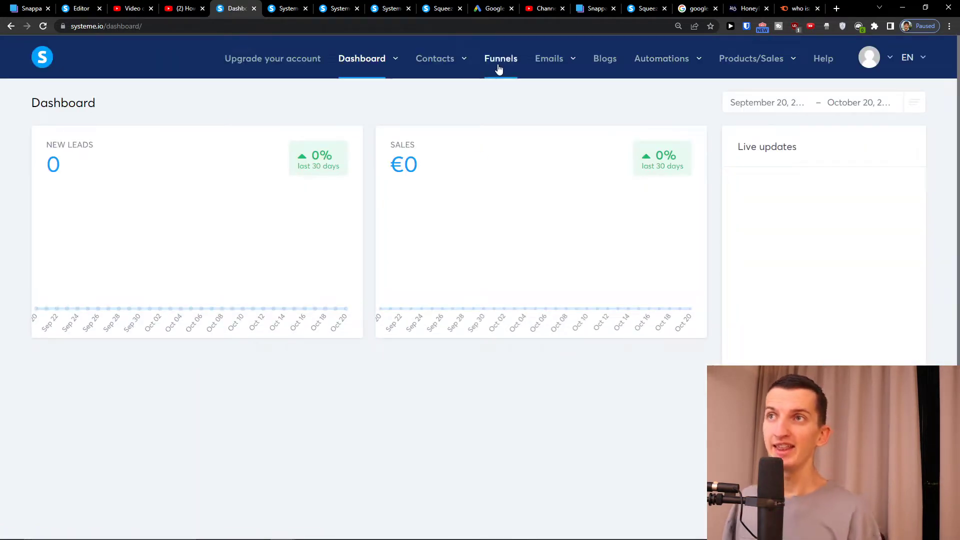
{"action": "mouse_move", "coordinate": [577, 67]}
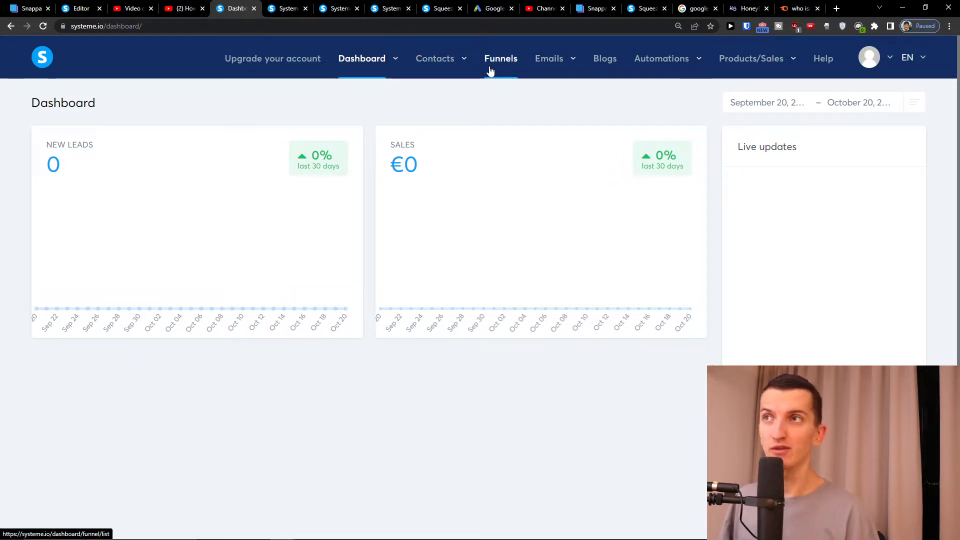
- Remove the Work From Home funnel from the list of active funnels
{"action": "left_click", "coordinate": [506, 61]}
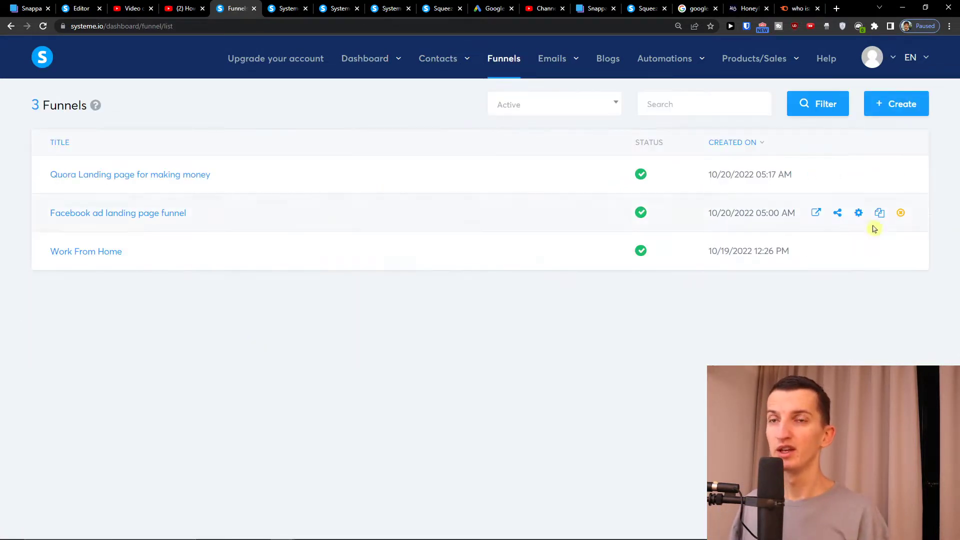
{"action": "left_click", "coordinate": [900, 251]}
{"action": "left_click", "coordinate": [460, 328]}
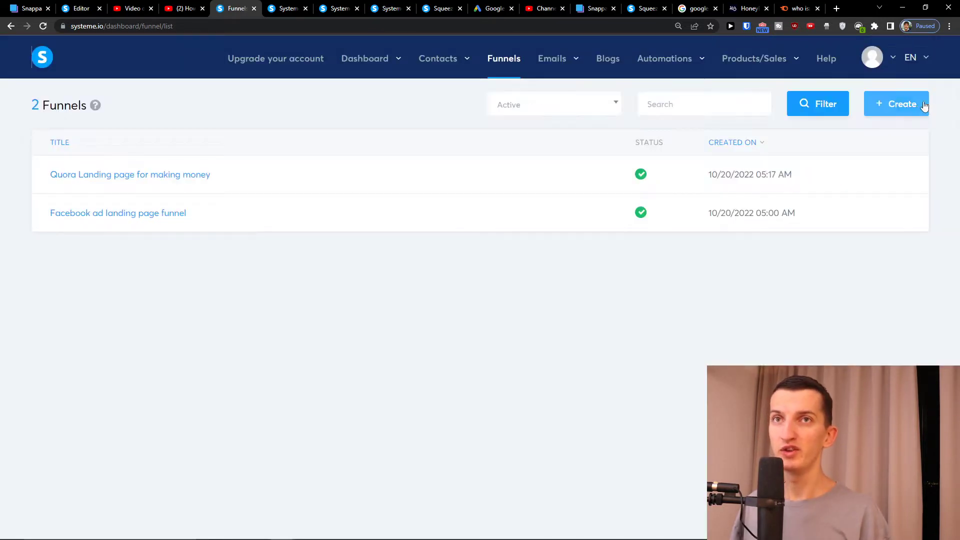
- Start a new funnel and name it "Funnel for Work from home offer"
{"action": "left_click", "coordinate": [925, 105]}
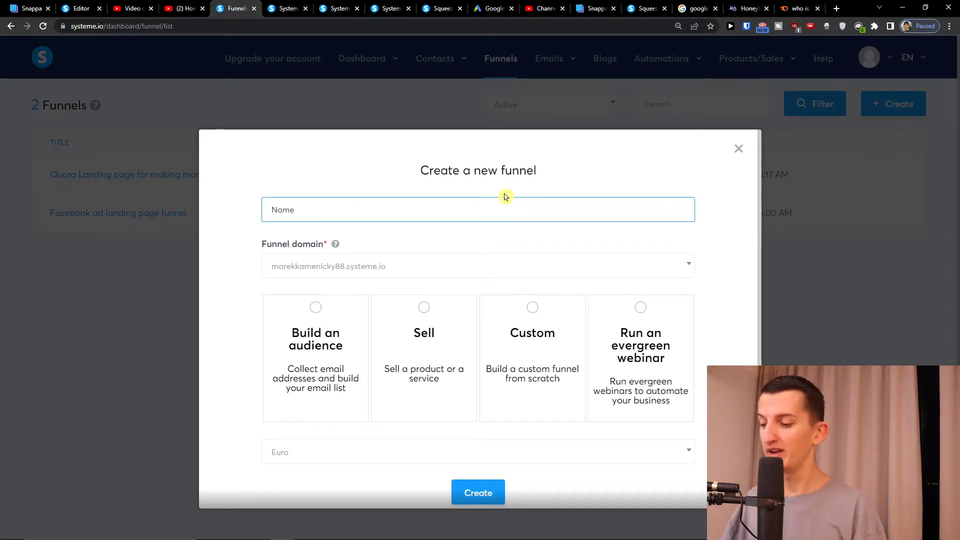
{"action": "type", "text": "ge"}
{"action": "key", "text": "Caps_Lock"}
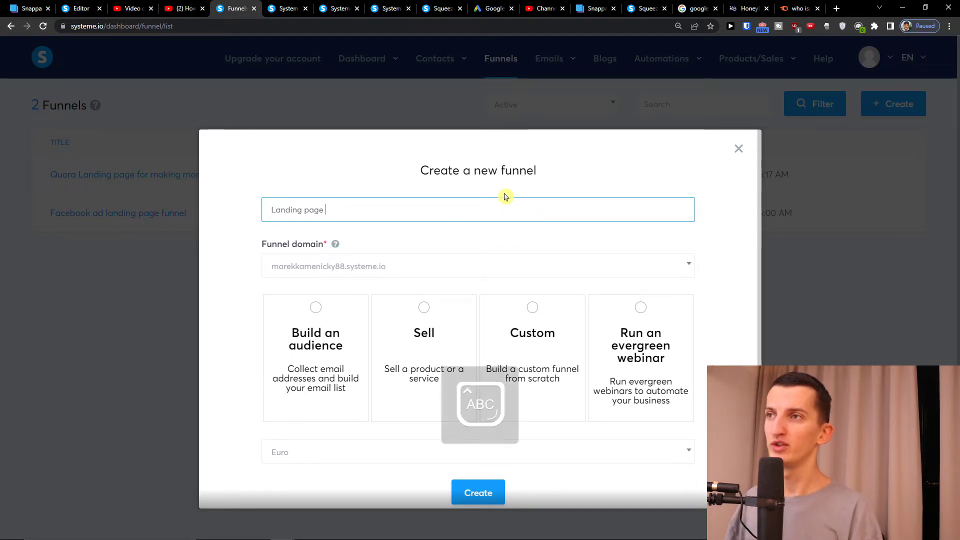
{"action": "type", "text": "G"}
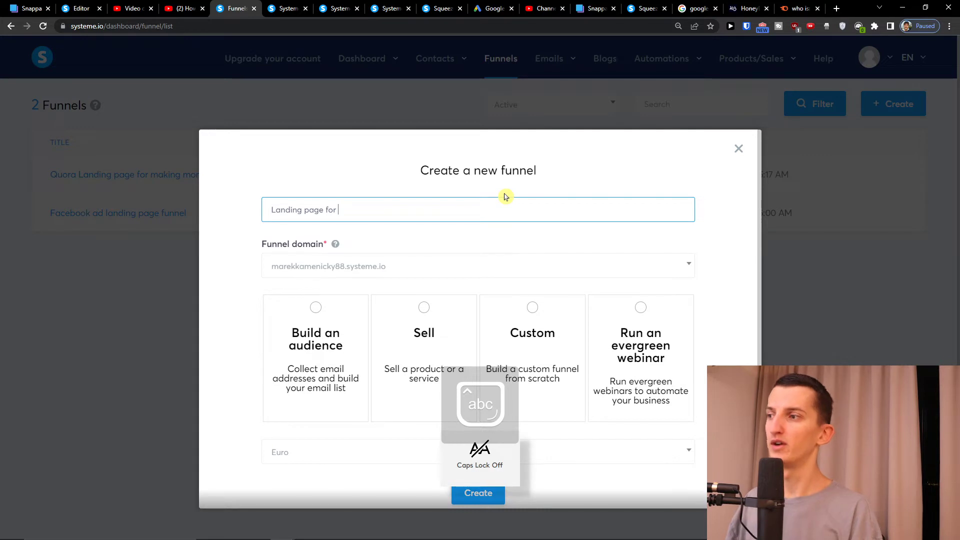
{"action": "type", "text": "Work from home offer"}
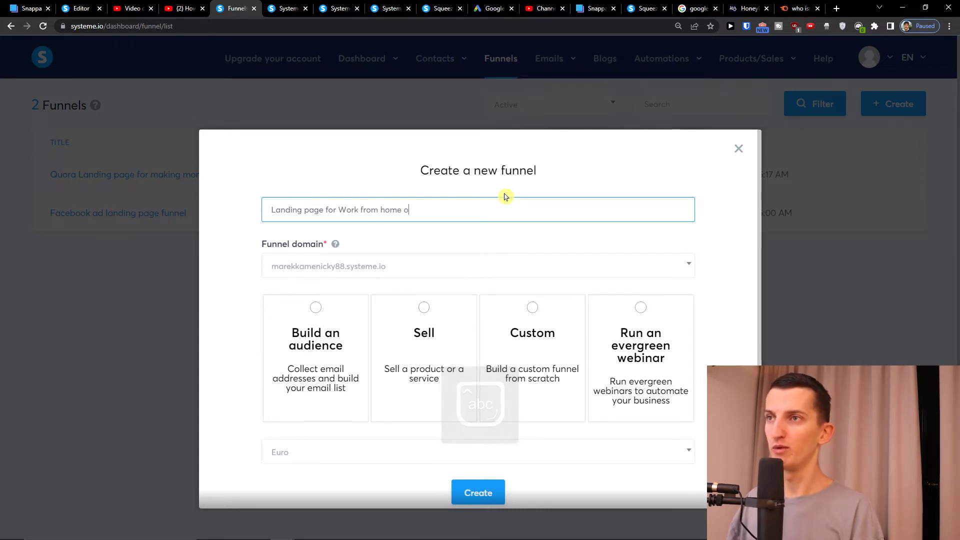
{"action": "key", "text": "Tab"}
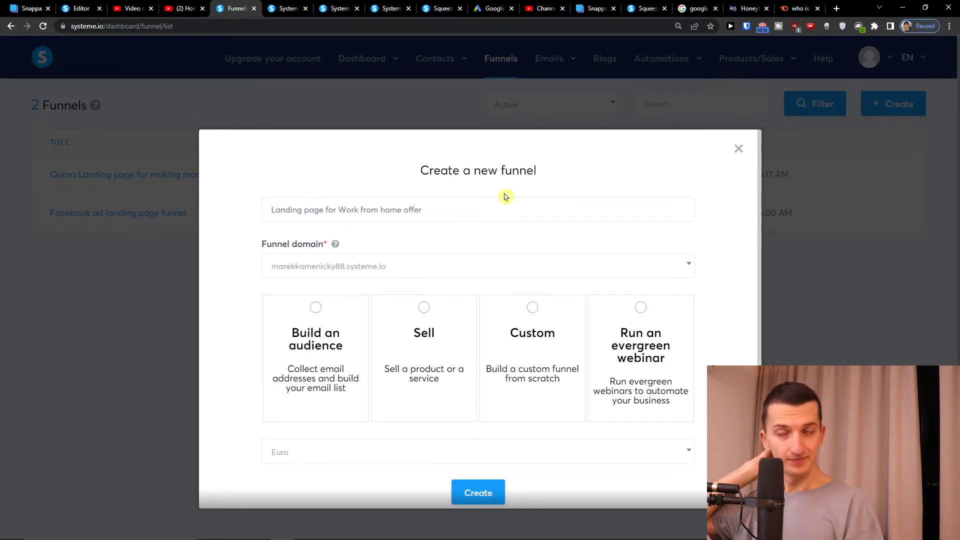
{"action": "left_click_drag", "start_coordinate": [322, 198], "coordinate": [222, 194]}
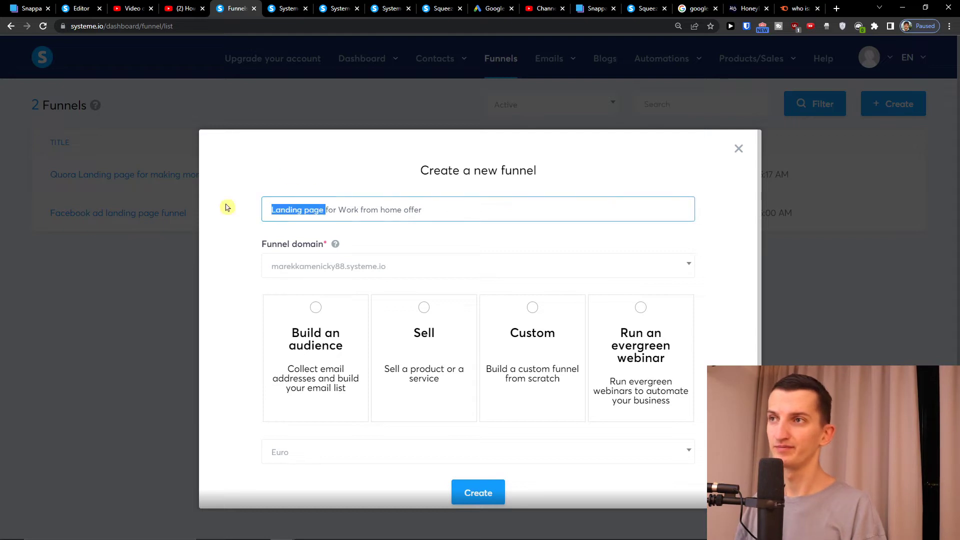
{"action": "type", "text": "Funnel"}
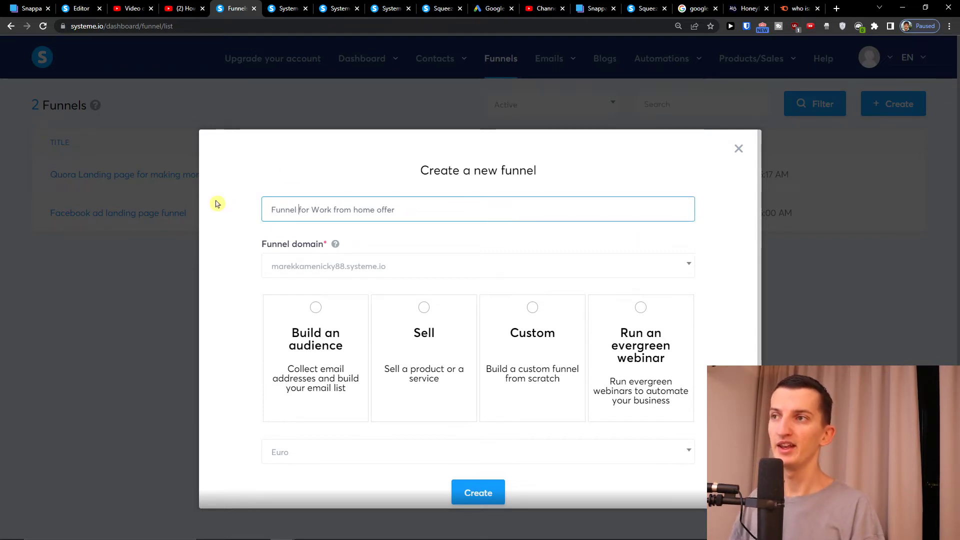
- Choose Build an audience as the funnel type, keep the default domain and Euro currency, and create the funnel
{"action": "left_click", "coordinate": [347, 265]}
{"action": "left_click", "coordinate": [350, 271]}
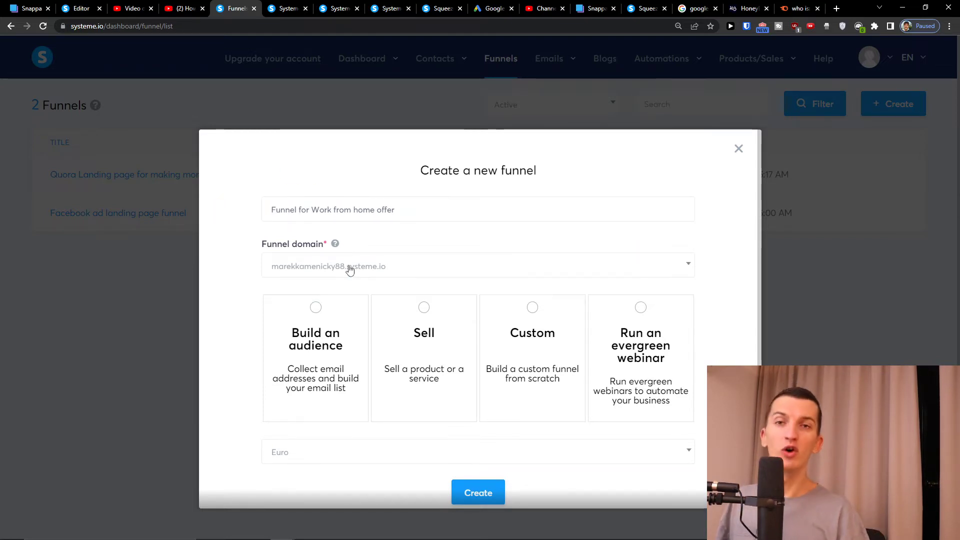
{"action": "left_click", "coordinate": [303, 367]}
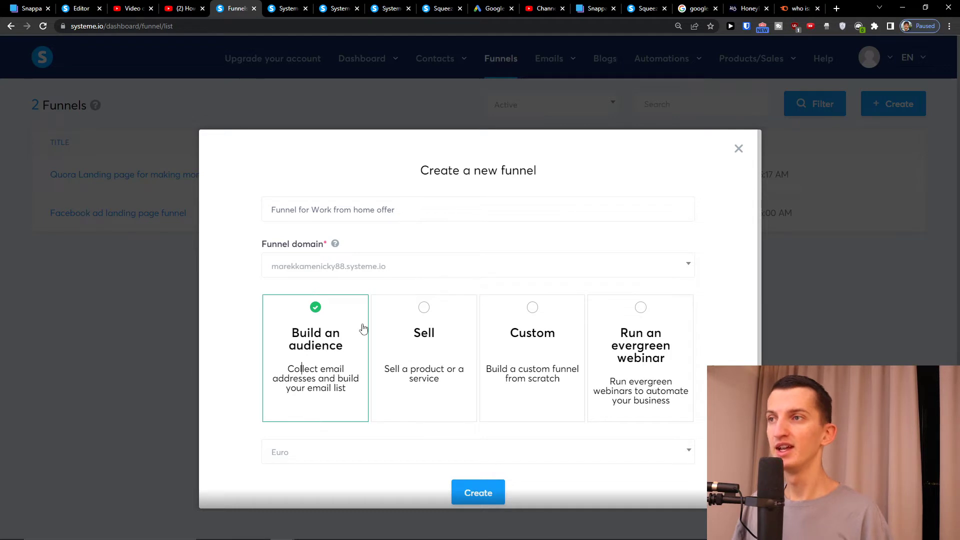
{"action": "scroll", "coordinate": [320, 380], "scroll_direction": "down", "scroll_amount": 1}
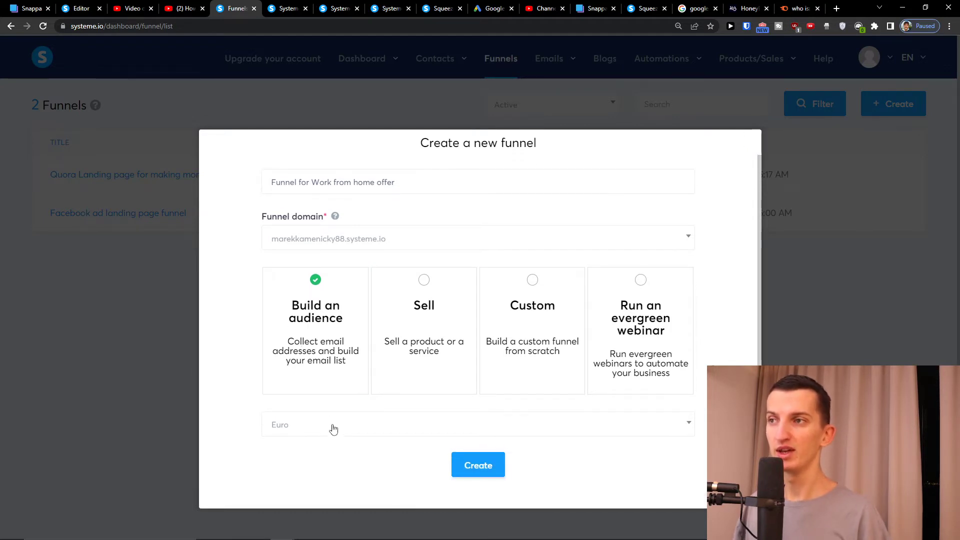
{"action": "left_click", "coordinate": [332, 430]}
{"action": "left_click", "coordinate": [333, 430]}
{"action": "scroll", "coordinate": [320, 365], "scroll_direction": "up", "scroll_amount": 1}
{"action": "left_click", "coordinate": [475, 496]}
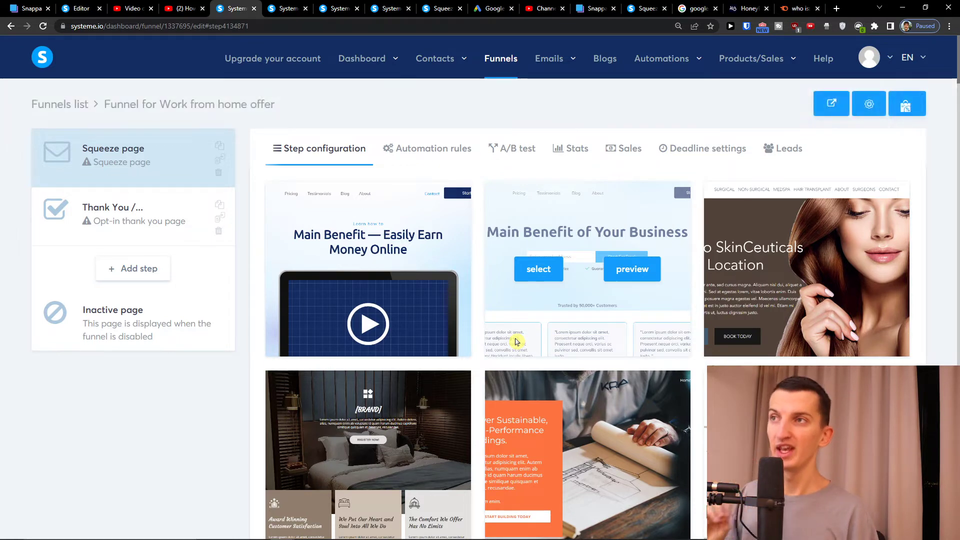
- Preview the green ebook template about building landing pages in minutes and look through its sections
{"action": "scroll", "coordinate": [585, 300], "scroll_direction": "down", "scroll_amount": 4}
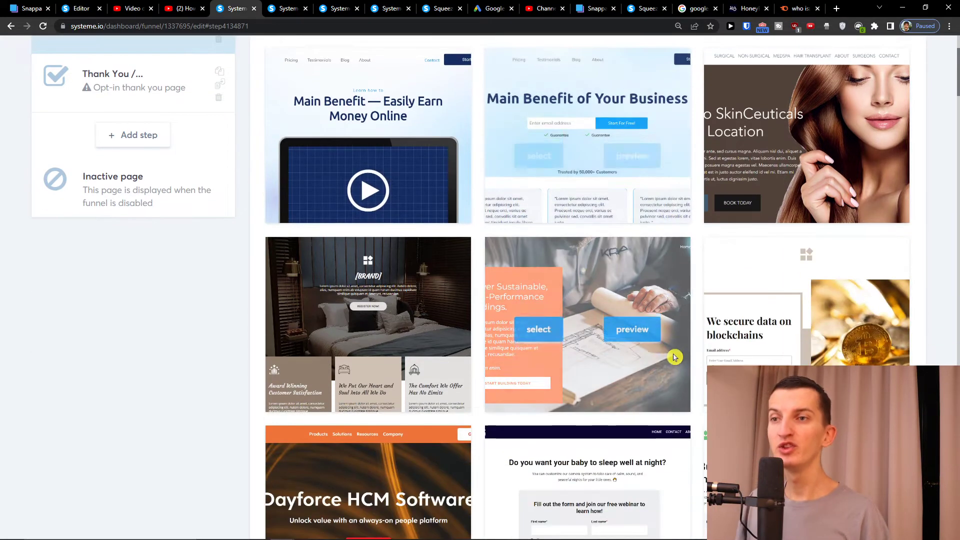
{"action": "scroll", "coordinate": [637, 364], "scroll_direction": "down", "scroll_amount": 5}
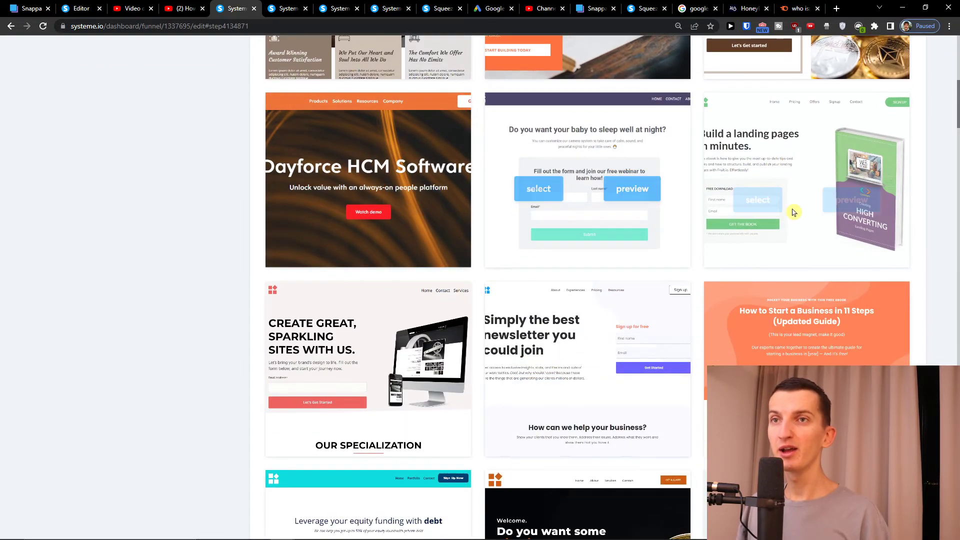
{"action": "left_click", "coordinate": [854, 181]}
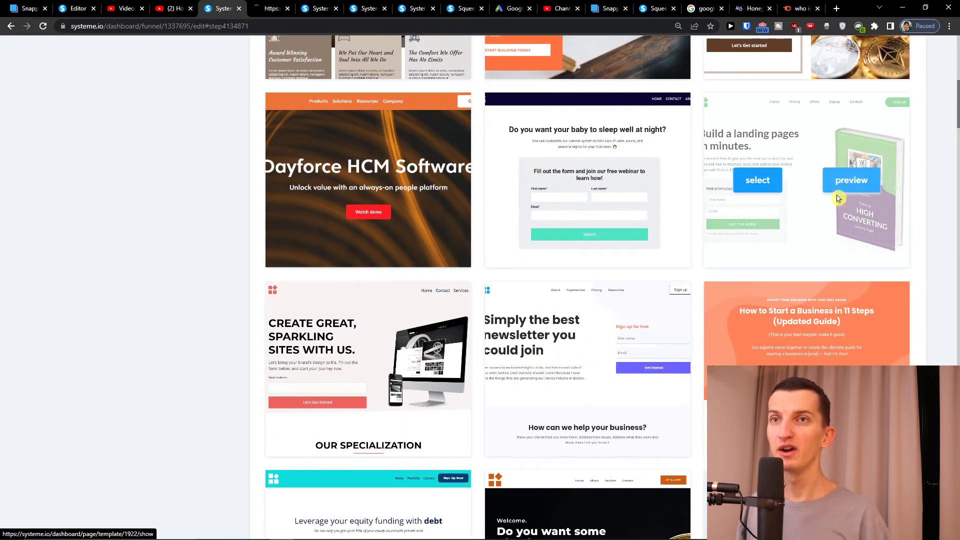
{"action": "left_click", "coordinate": [267, 6]}
{"action": "scroll", "coordinate": [243, 307], "scroll_direction": "down", "scroll_amount": 20}
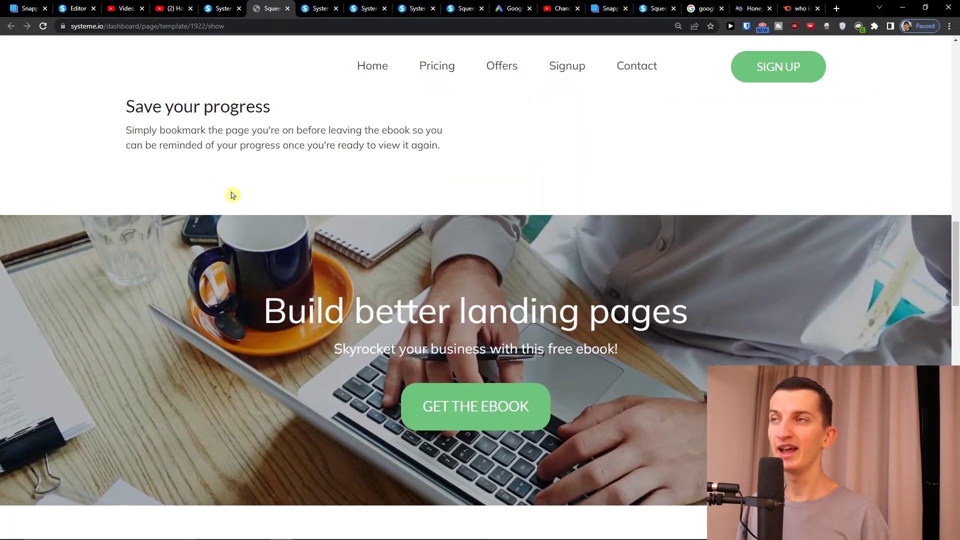
{"action": "left_click", "coordinate": [225, 8]}
- Apply the "Simply the Best Way to Create Landing Pages" template with the free book offer to the squeeze page
{"action": "scroll", "coordinate": [598, 314], "scroll_direction": "down", "scroll_amount": 7}
{"action": "scroll", "coordinate": [599, 314], "scroll_direction": "down", "scroll_amount": 3}
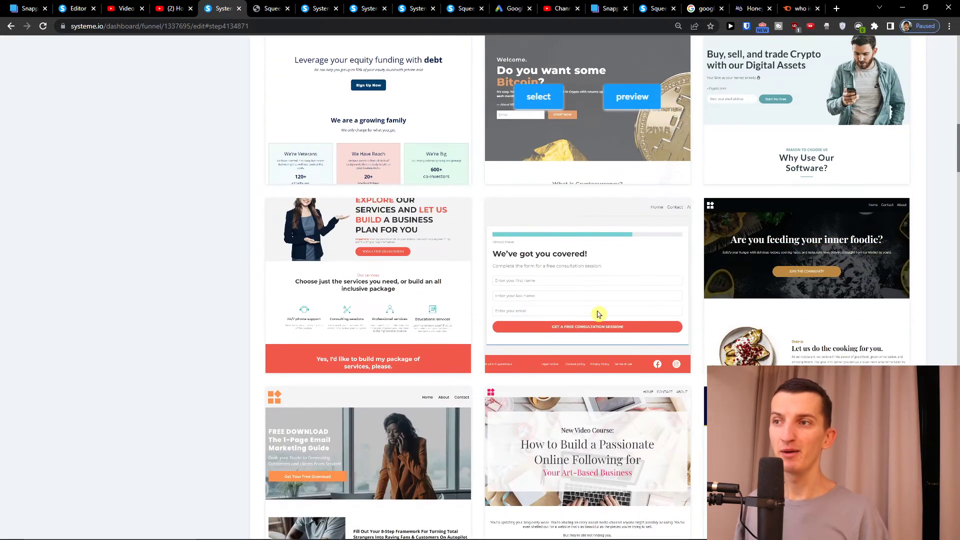
{"action": "scroll", "coordinate": [598, 314], "scroll_direction": "down", "scroll_amount": 20}
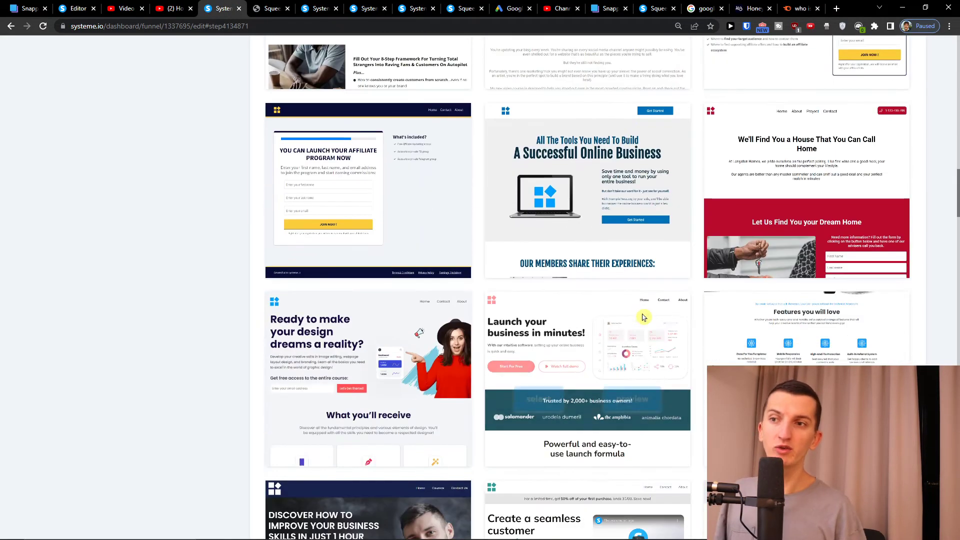
{"action": "scroll", "coordinate": [660, 310], "scroll_direction": "down", "scroll_amount": 15}
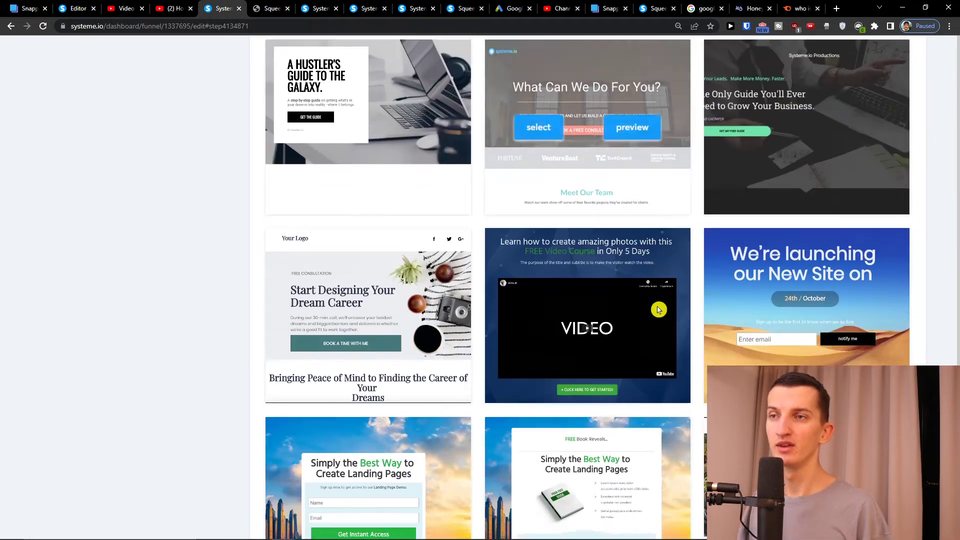
{"action": "scroll", "coordinate": [581, 213], "scroll_direction": "up", "scroll_amount": 1}
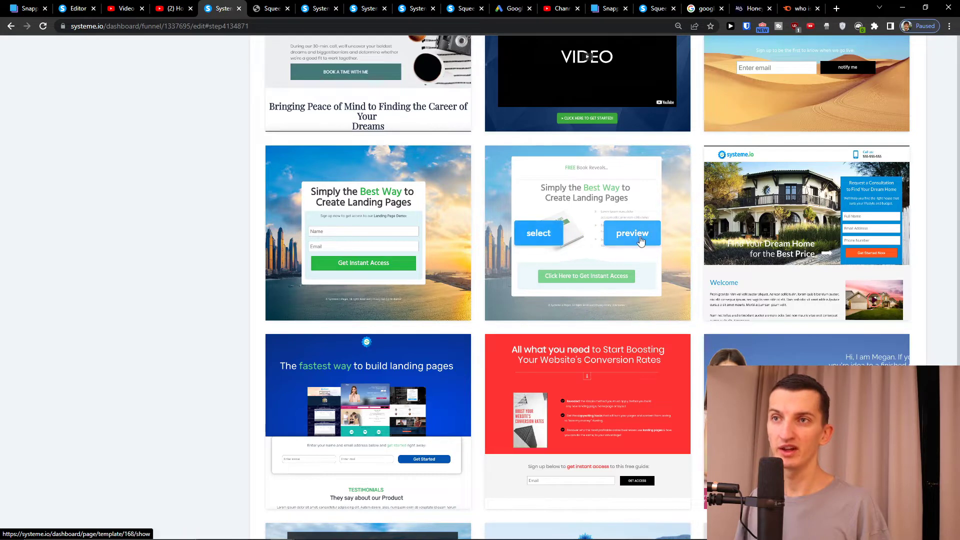
{"action": "left_click", "coordinate": [543, 237]}
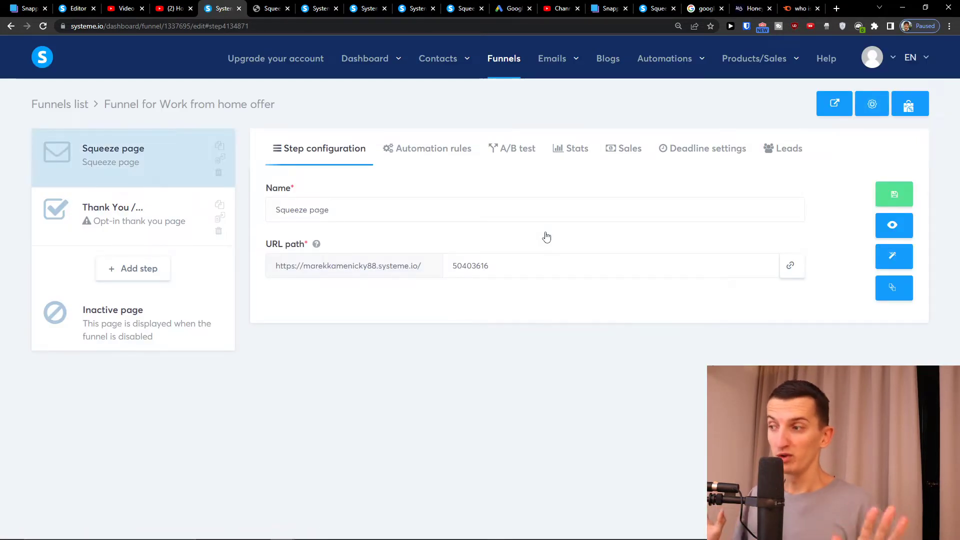
- Rename the squeeze page step as "Landing page work from home"
{"action": "triple_click", "coordinate": [371, 214]}
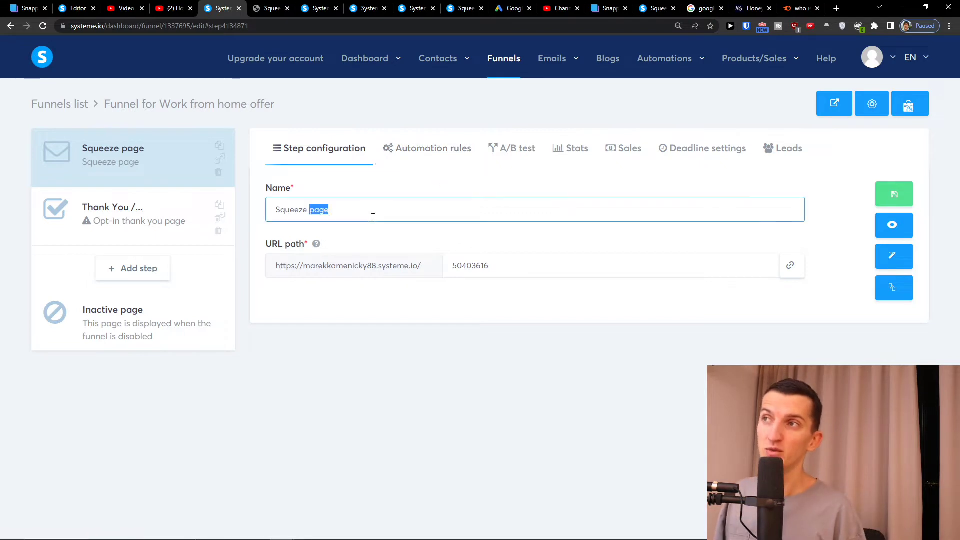
{"action": "type", "text": "K"}
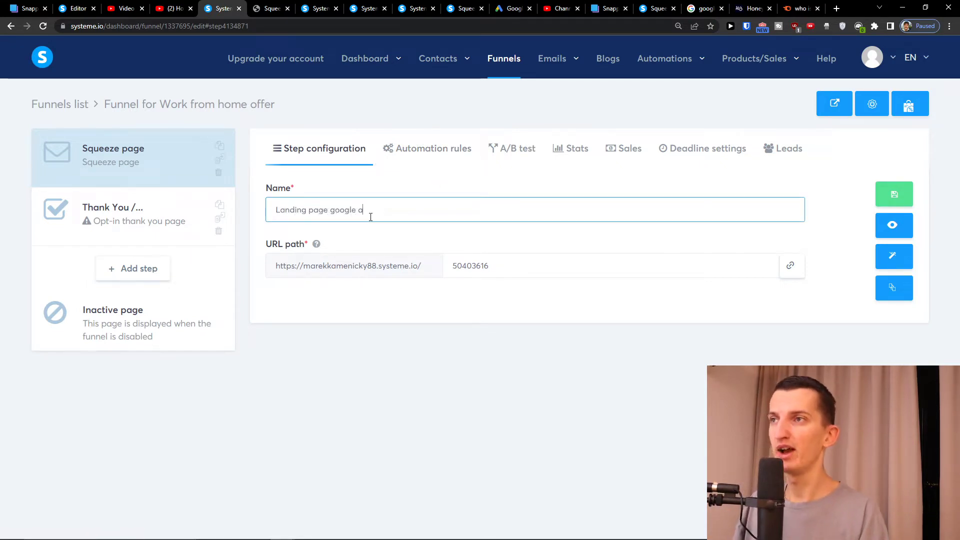
{"action": "key", "text": "BackSpace"}
{"action": "key", "text": "BackSpace"}
{"action": "key", "text": "BackSpace"}
{"action": "key", "text": "BackSpace"}
{"action": "key", "text": "BackSpace"}
{"action": "type", "text": "work from hom"}
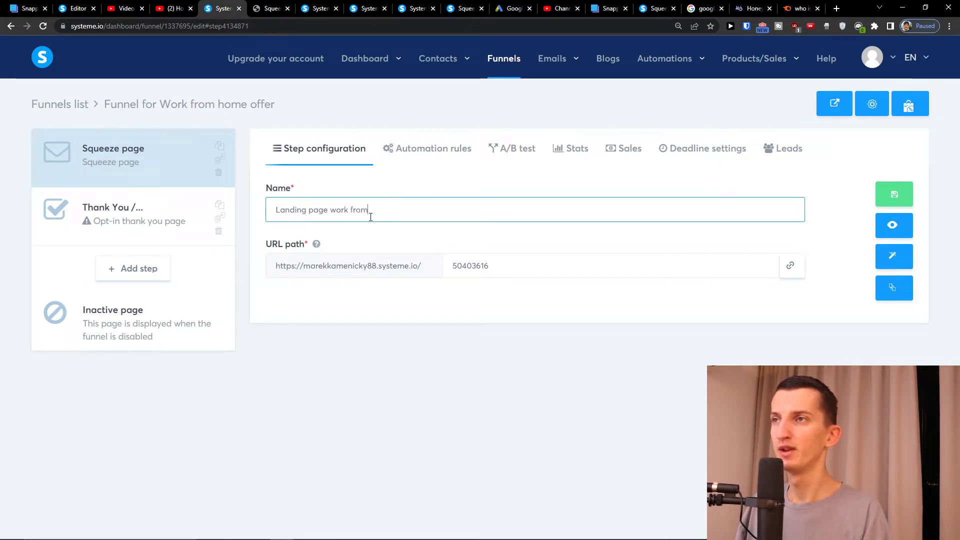
- Set the landing page step's URL path to "homework" and save the funnel step
{"action": "double_click", "coordinate": [467, 267]}
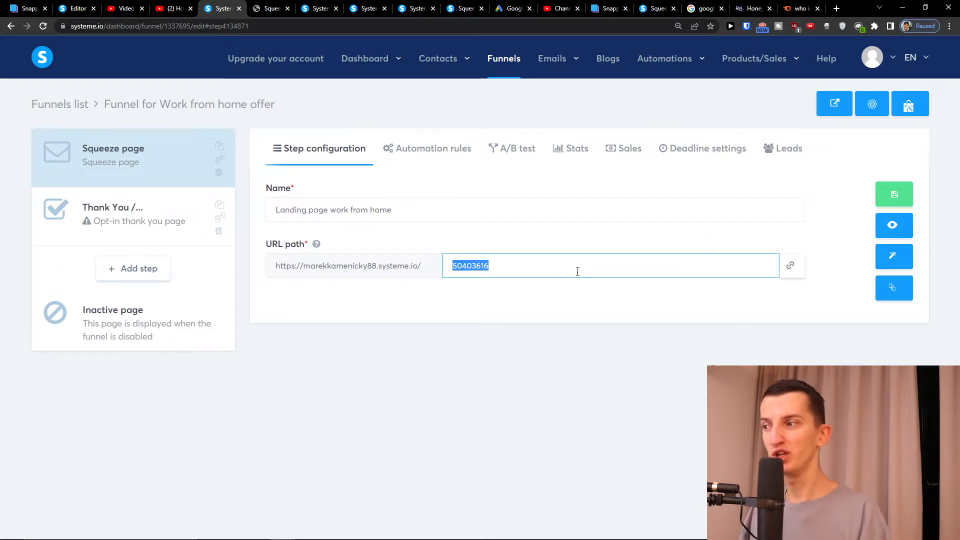
{"action": "type", "text": "workhom"}
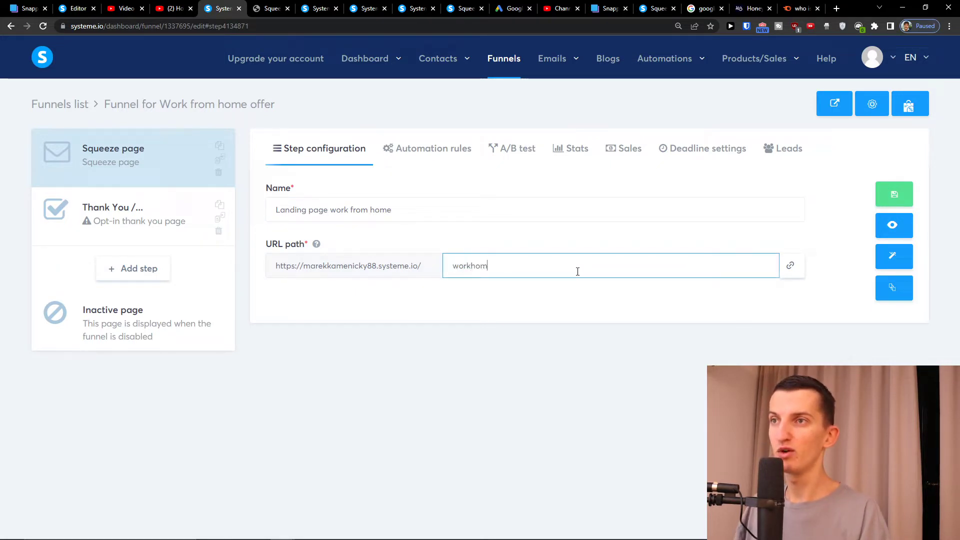
{"action": "key", "text": "ctrl+a"}
{"action": "type", "text": "homework"}
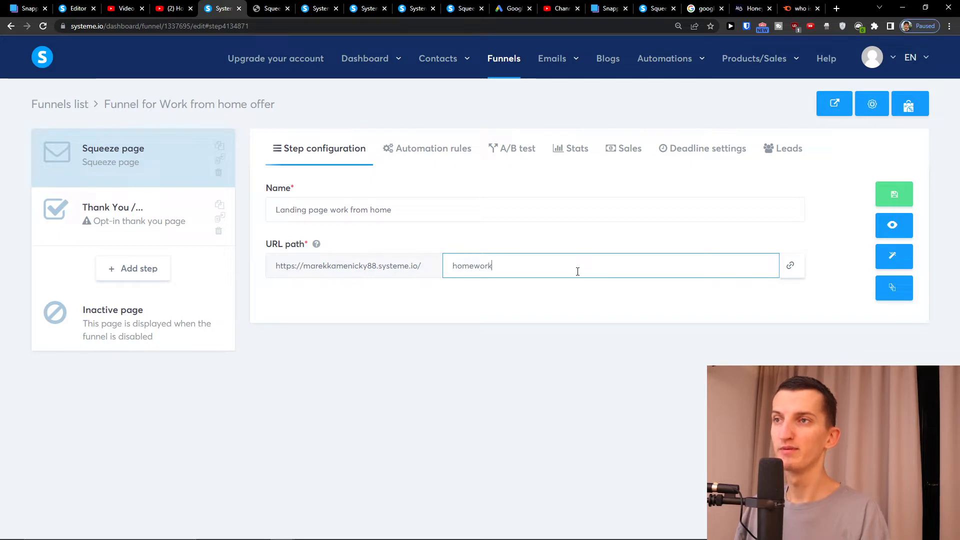
{"action": "left_click", "coordinate": [876, 201]}
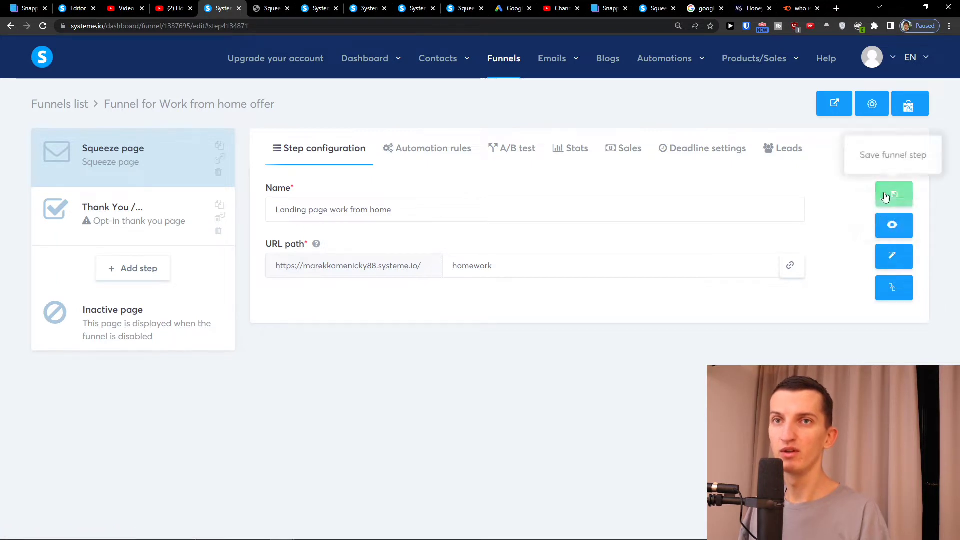
{"action": "left_click", "coordinate": [893, 195]}
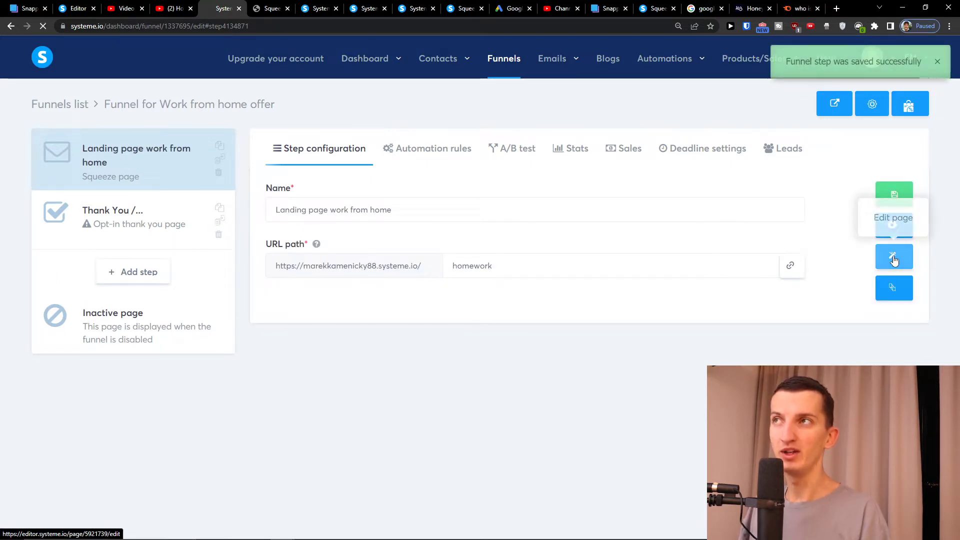
- Open the landing page for editing and replace the "FREE Book Reveals..." line with "MAKE MONEY WITH EASE"
{"action": "left_click", "coordinate": [894, 257]}
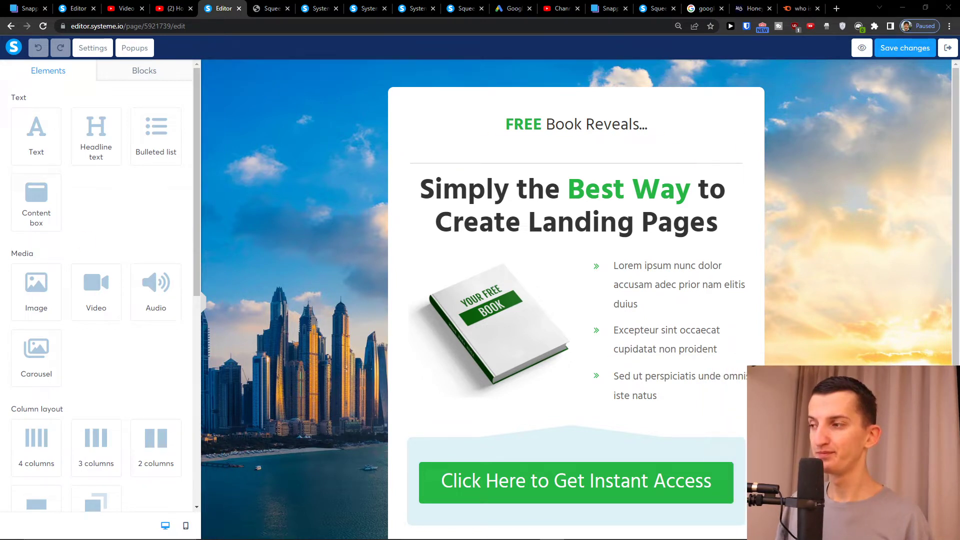
{"action": "triple_click", "coordinate": [509, 120]}
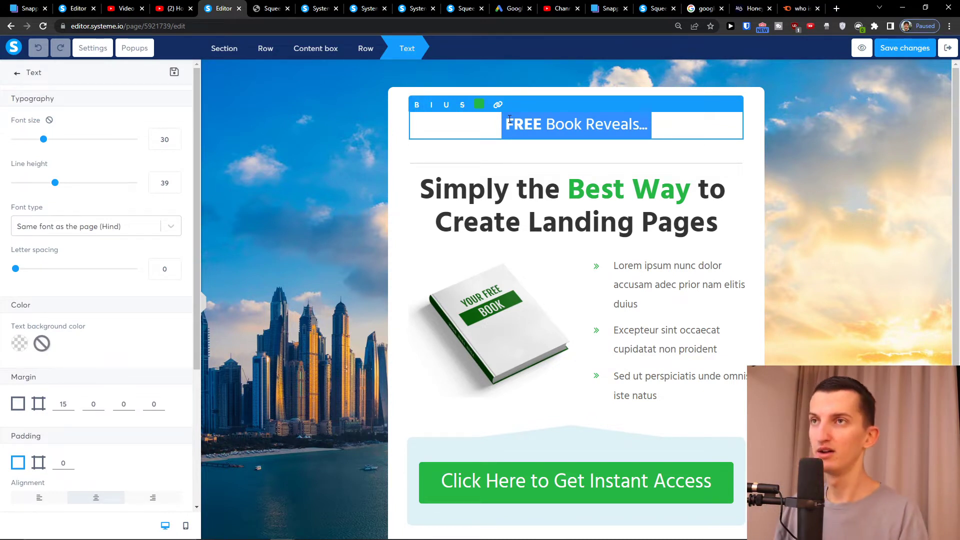
{"action": "type", "text": "MAKE MONEY"}
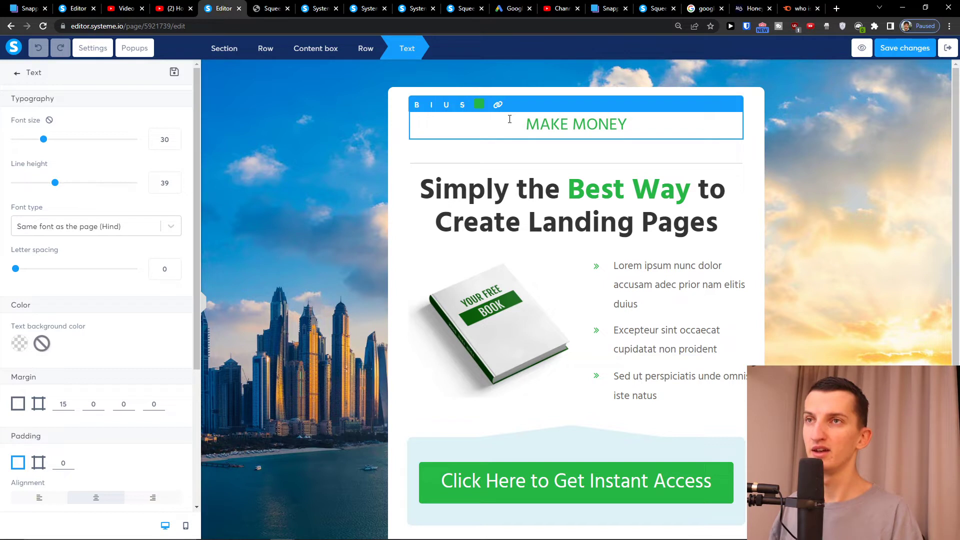
{"action": "type", "text": " WITH EASE"}
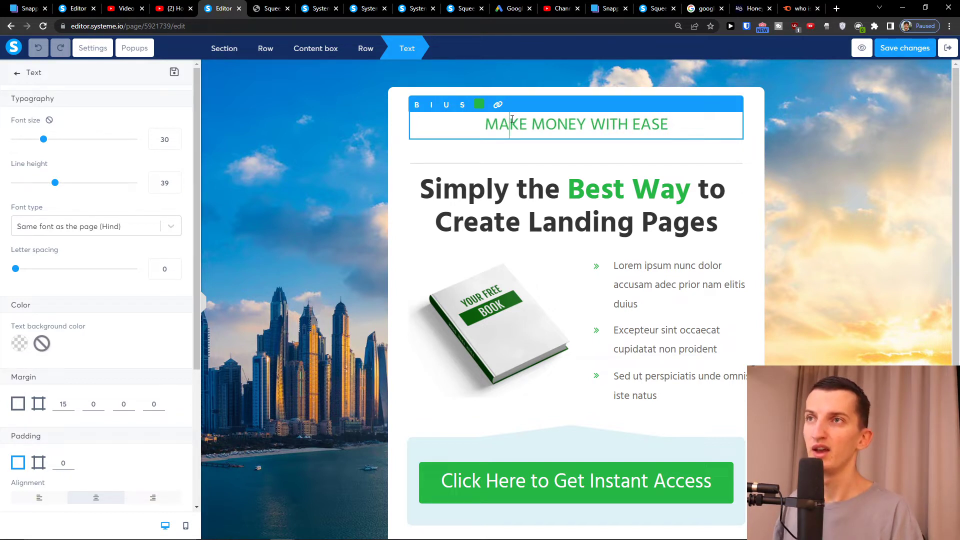
- Change the colour of the whole "MAKE MONEY WITH EASE" line to black (010101)
{"action": "double_click", "coordinate": [512, 119]}
{"action": "triple_click", "coordinate": [512, 120]}
{"action": "left_click", "coordinate": [480, 105]}
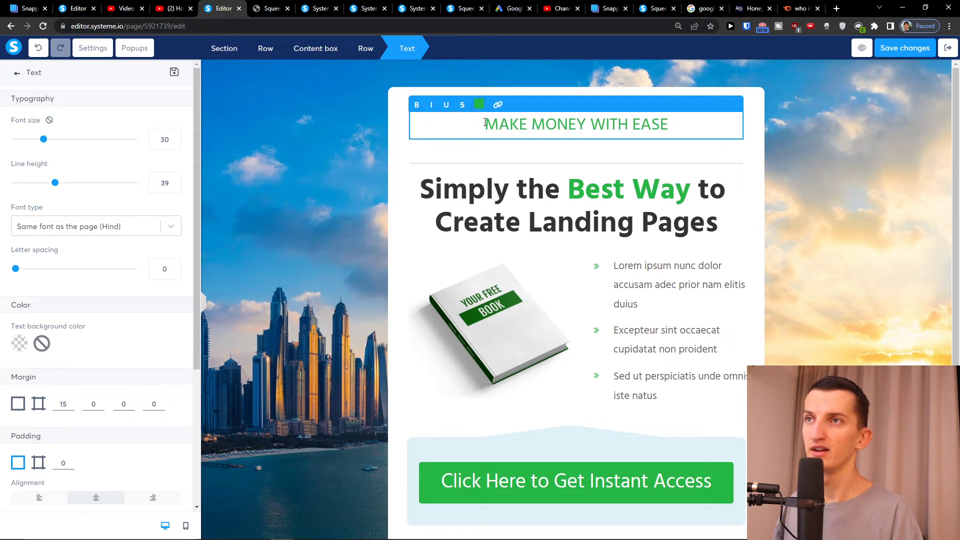
{"action": "left_click_drag", "start_coordinate": [722, 125], "coordinate": [517, 108]}
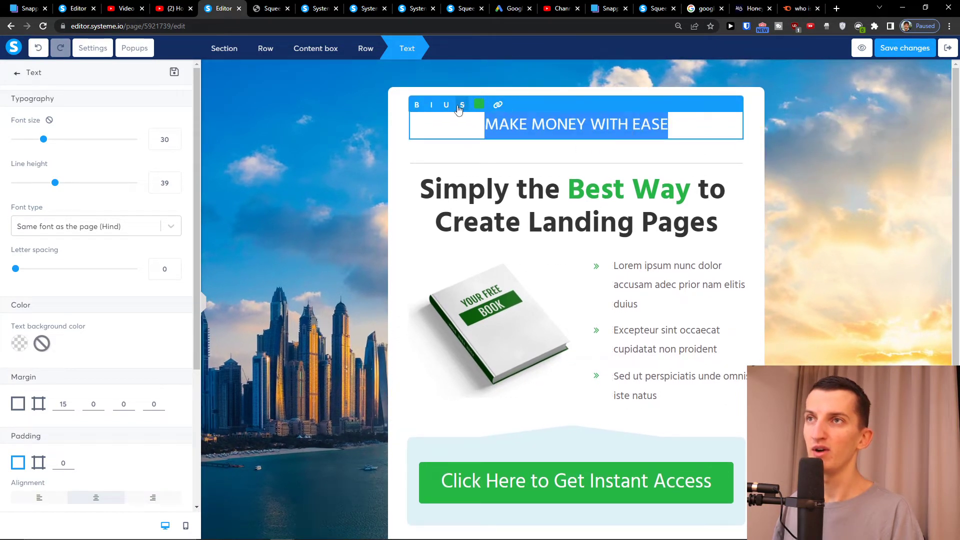
{"action": "left_click", "coordinate": [479, 104]}
{"action": "left_click", "coordinate": [481, 195]}
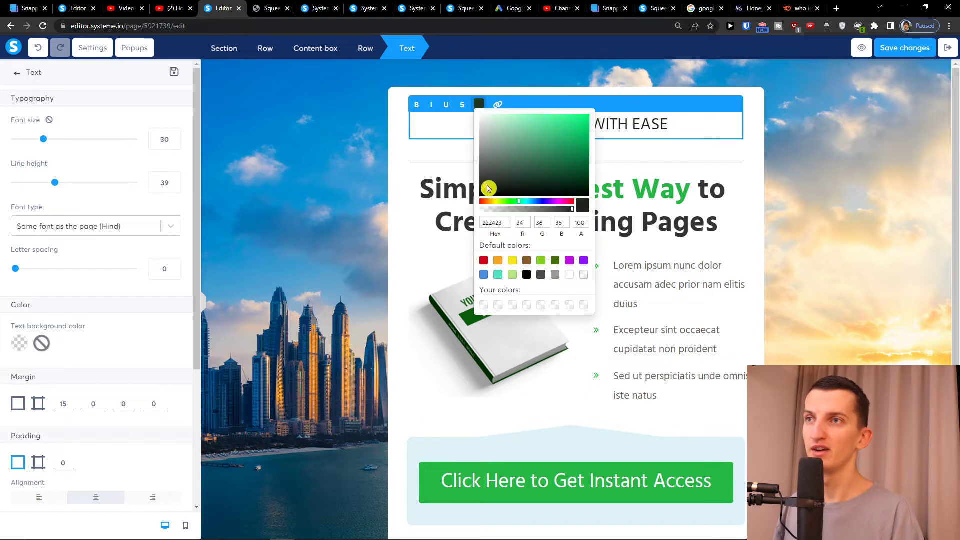
{"action": "left_click", "coordinate": [648, 127]}
- Colour the word "MONEY" in the top line with the same green as "Best Way" in the headline (26b745)
{"action": "double_click", "coordinate": [548, 125]}
{"action": "left_click", "coordinate": [479, 105]}
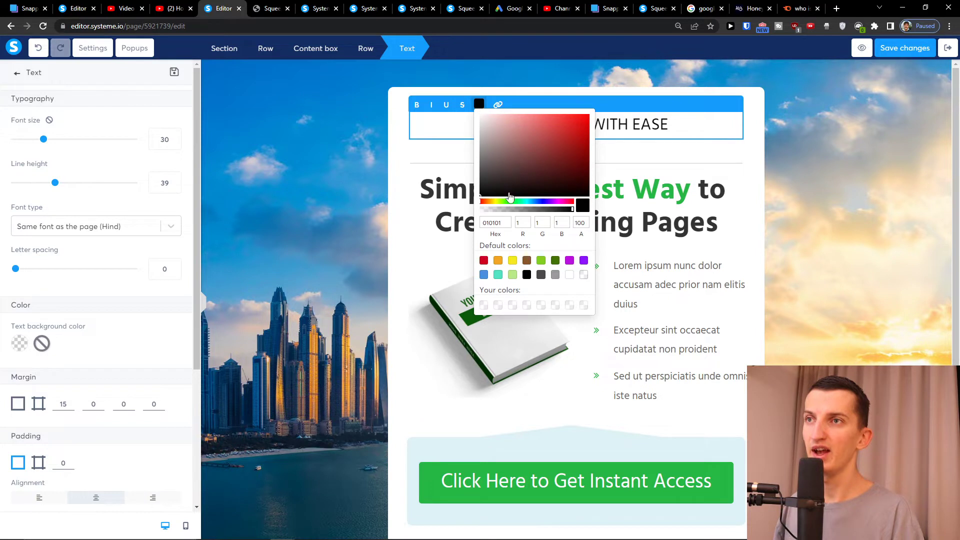
{"action": "left_click", "coordinate": [605, 186]}
{"action": "left_click", "coordinate": [602, 186]}
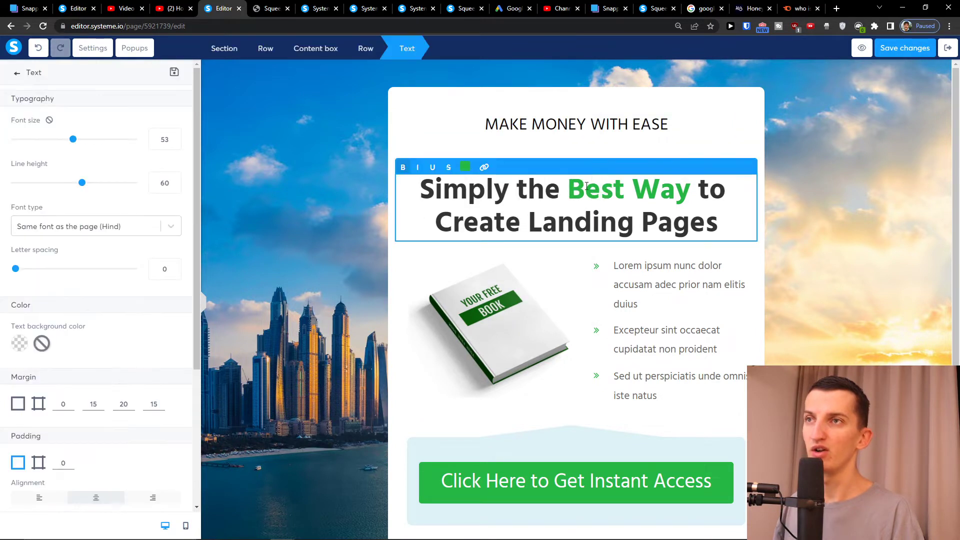
{"action": "left_click", "coordinate": [466, 168]}
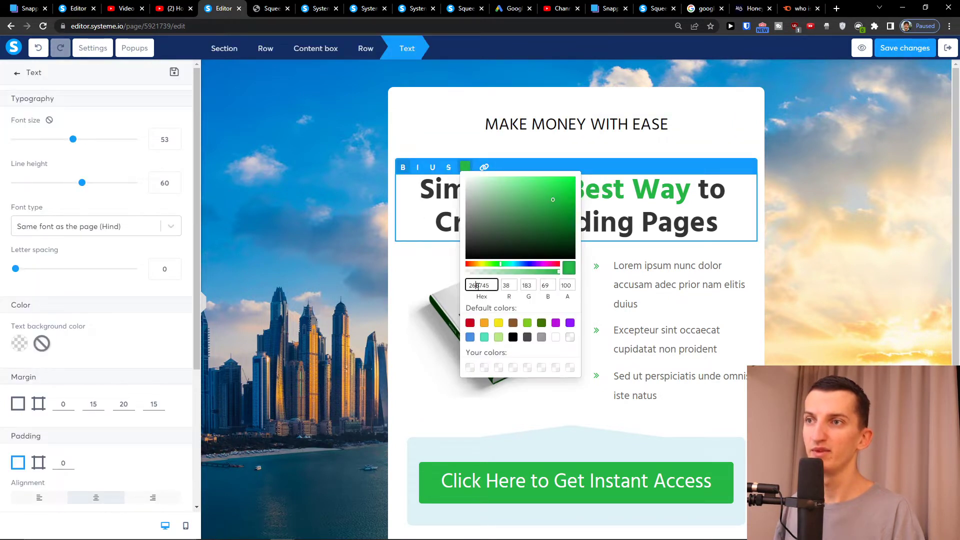
{"action": "left_click", "coordinate": [553, 125]}
{"action": "double_click", "coordinate": [552, 123]}
{"action": "triple_click", "coordinate": [551, 123]}
{"action": "double_click", "coordinate": [552, 123]}
{"action": "left_click", "coordinate": [480, 106]}
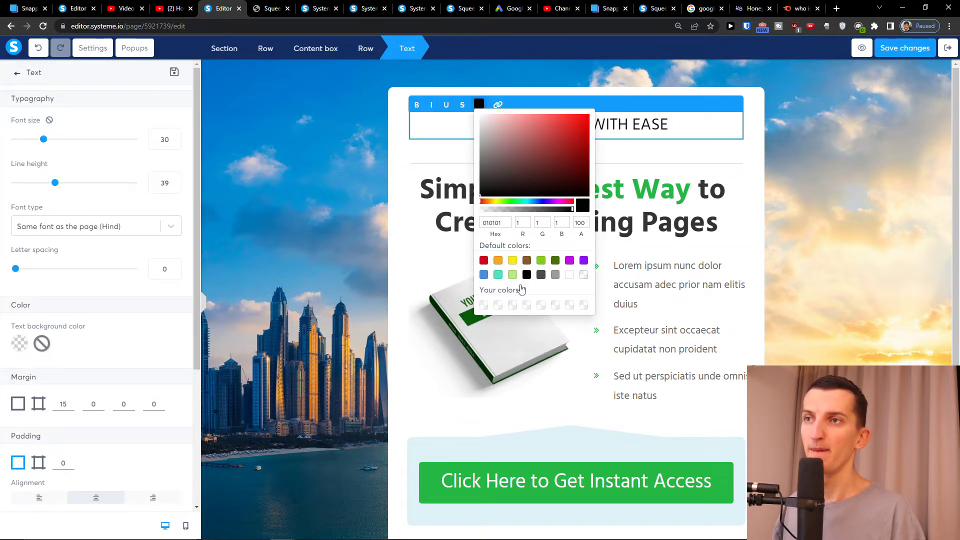
{"action": "key", "text": "ctrl+v"}
{"action": "left_click", "coordinate": [633, 132]}
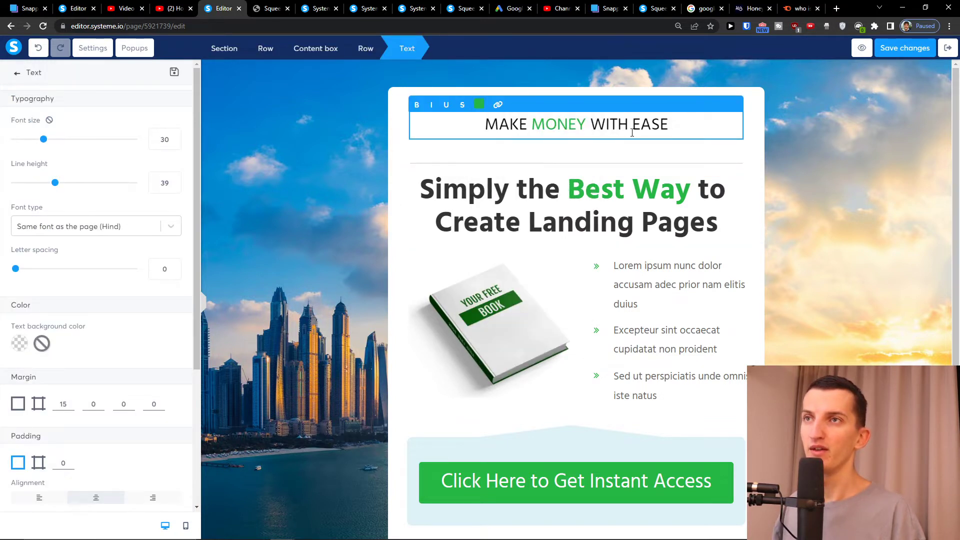
- Make the "MAKE MONEY WITH EASE" line bold and increase its font size to 43
{"action": "triple_click", "coordinate": [554, 129]}
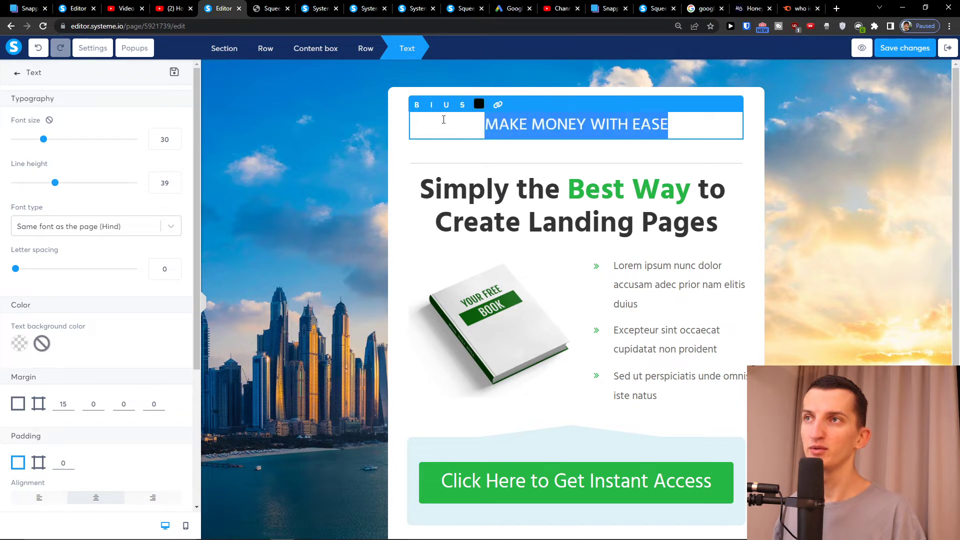
{"action": "left_click", "coordinate": [416, 107]}
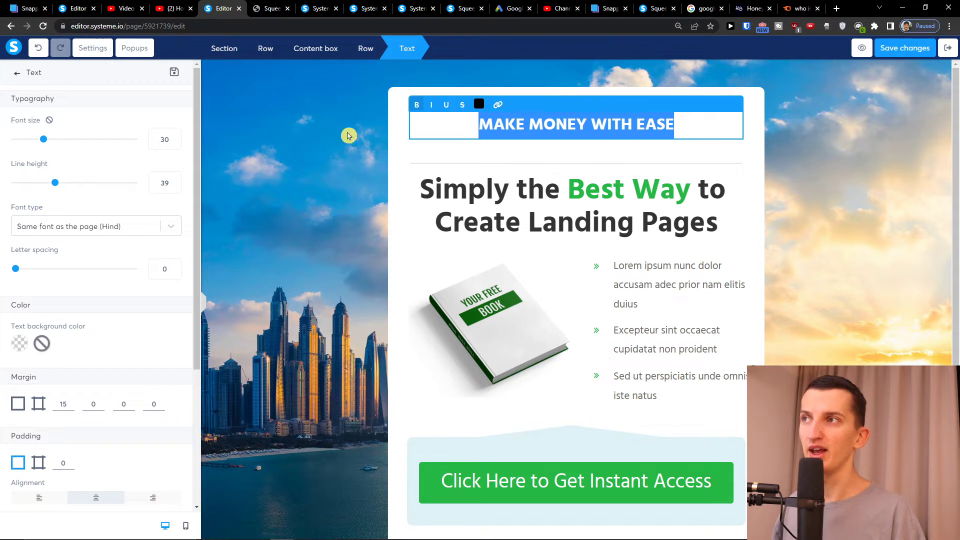
{"action": "left_click", "coordinate": [60, 140]}
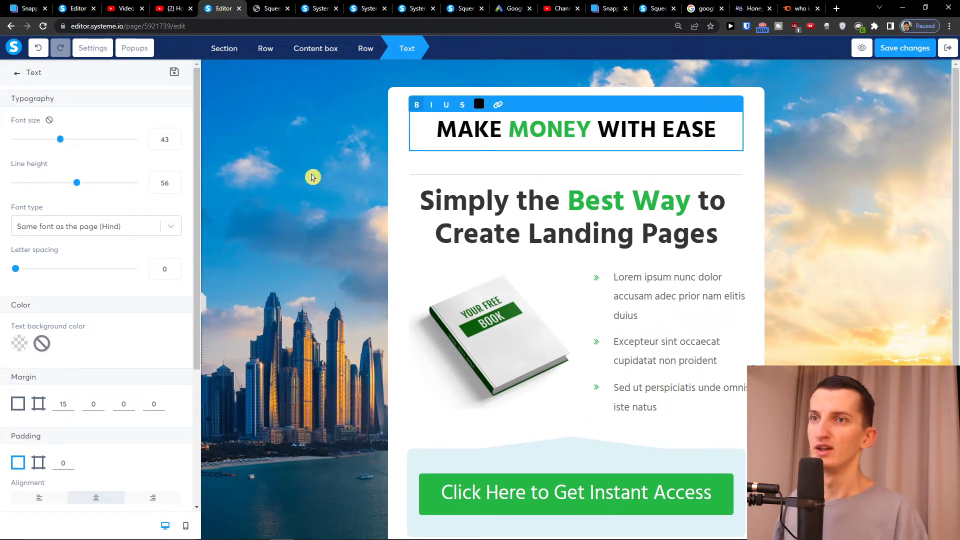
{"action": "left_click", "coordinate": [250, 166]}
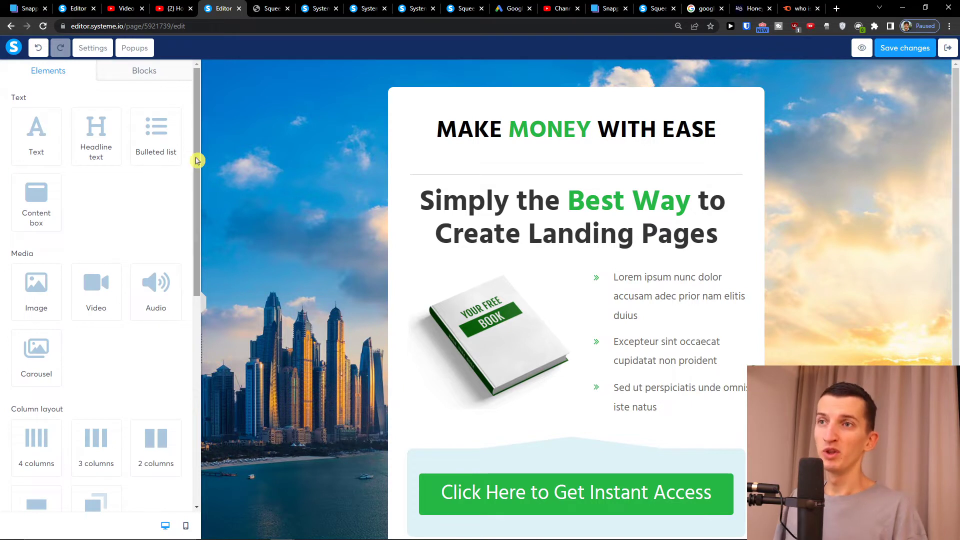
- Try out a content box between the book section and the green button, and delete it again
{"action": "left_click_drag", "start_coordinate": [44, 180], "coordinate": [601, 431]}
{"action": "scroll", "coordinate": [597, 417], "scroll_direction": "down", "scroll_amount": 1}
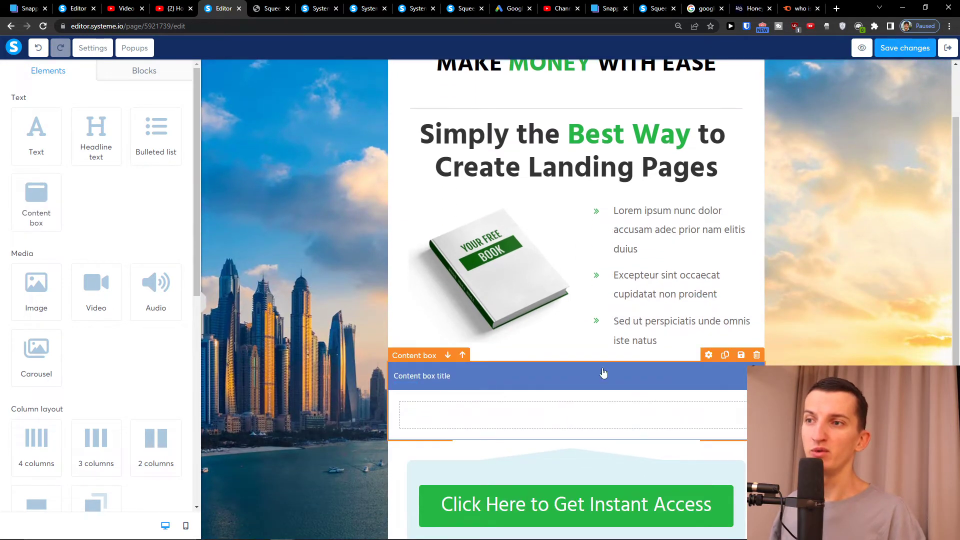
{"action": "left_click", "coordinate": [757, 356]}
{"action": "left_click", "coordinate": [528, 83]}
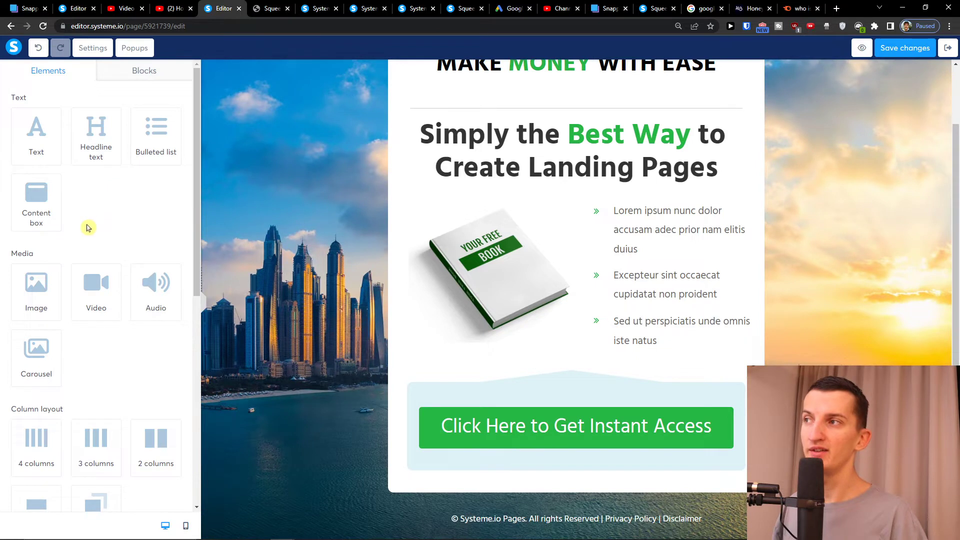
- Look through the available page elements and the ready-made Welcome and Features blocks
{"action": "scroll", "coordinate": [95, 238], "scroll_direction": "down", "scroll_amount": 3}
{"action": "scroll", "coordinate": [96, 241], "scroll_direction": "down", "scroll_amount": 4}
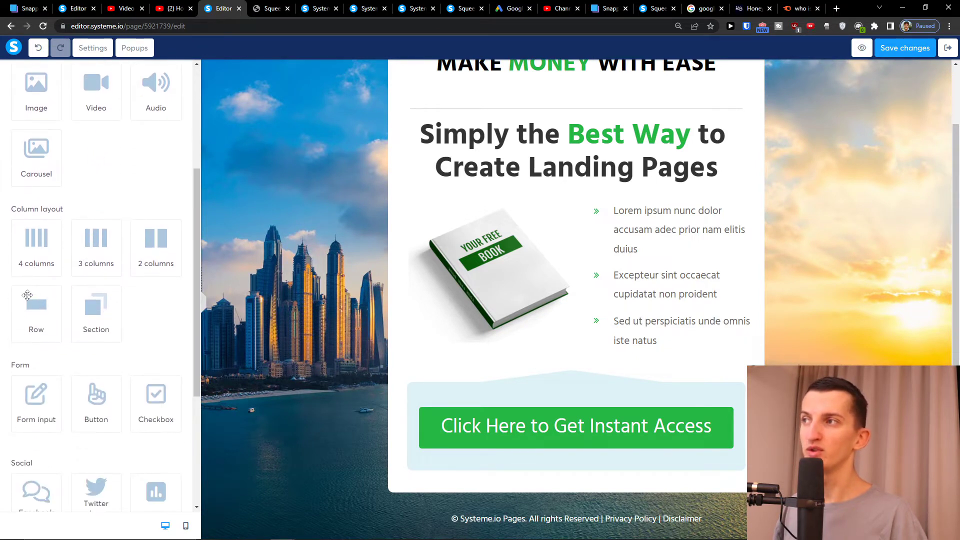
{"action": "scroll", "coordinate": [56, 306], "scroll_direction": "down", "scroll_amount": 2}
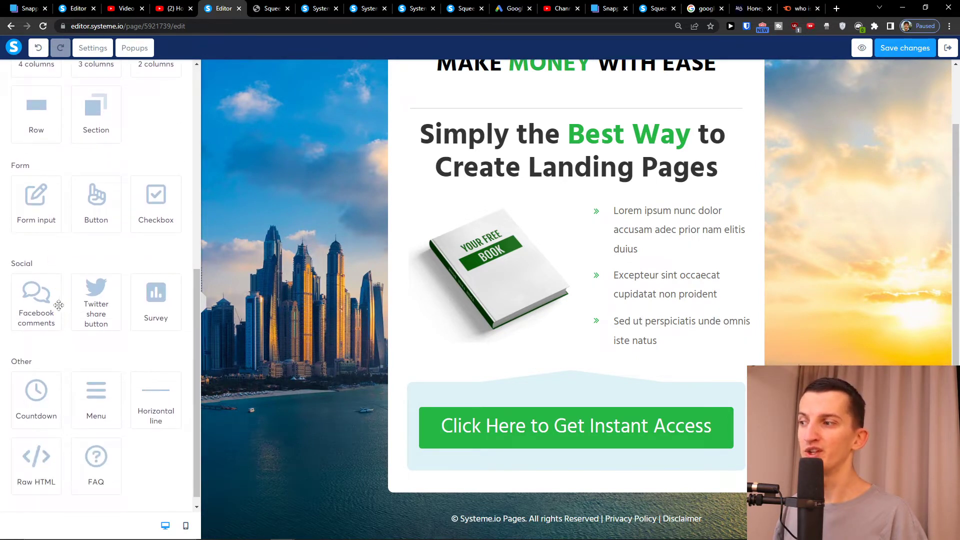
{"action": "scroll", "coordinate": [65, 309], "scroll_direction": "up", "scroll_amount": 8}
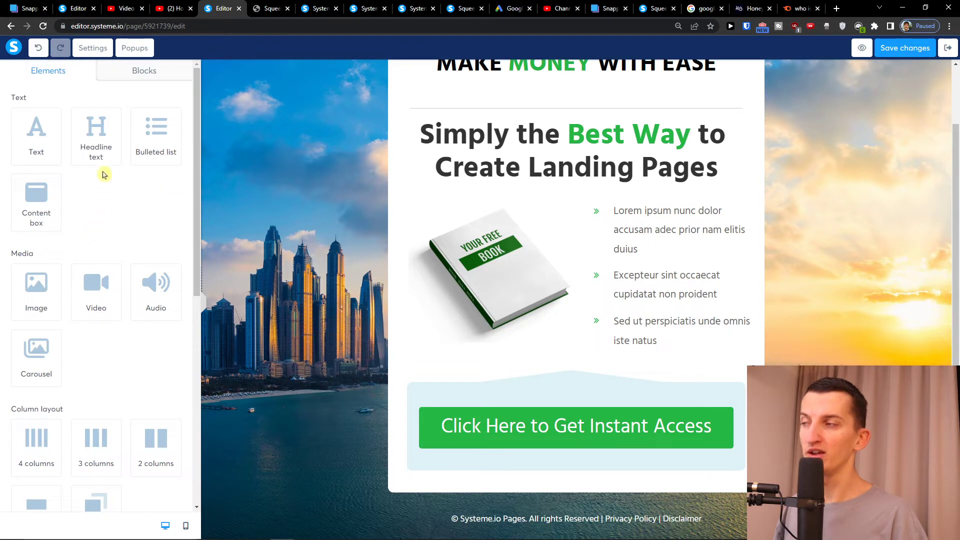
{"action": "left_click", "coordinate": [139, 78]}
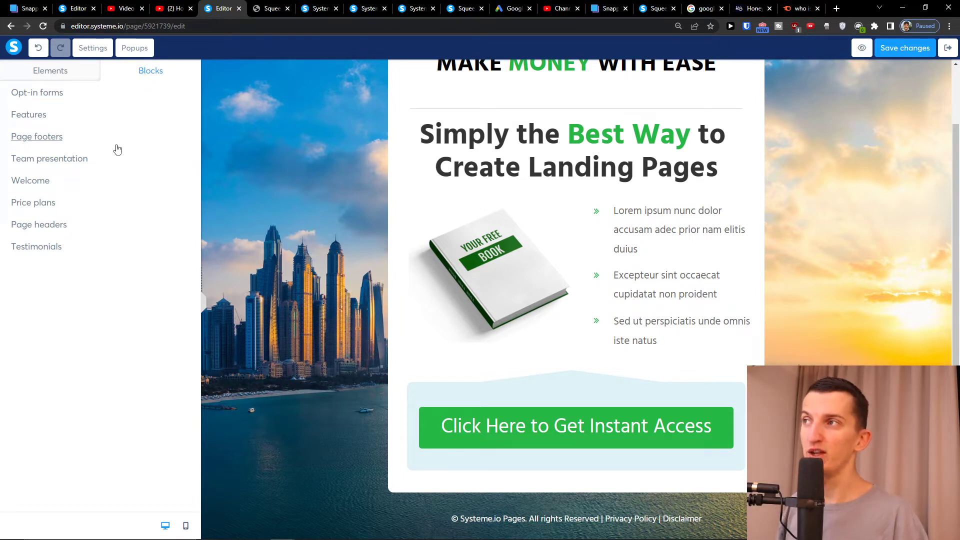
{"action": "left_click", "coordinate": [97, 178]}
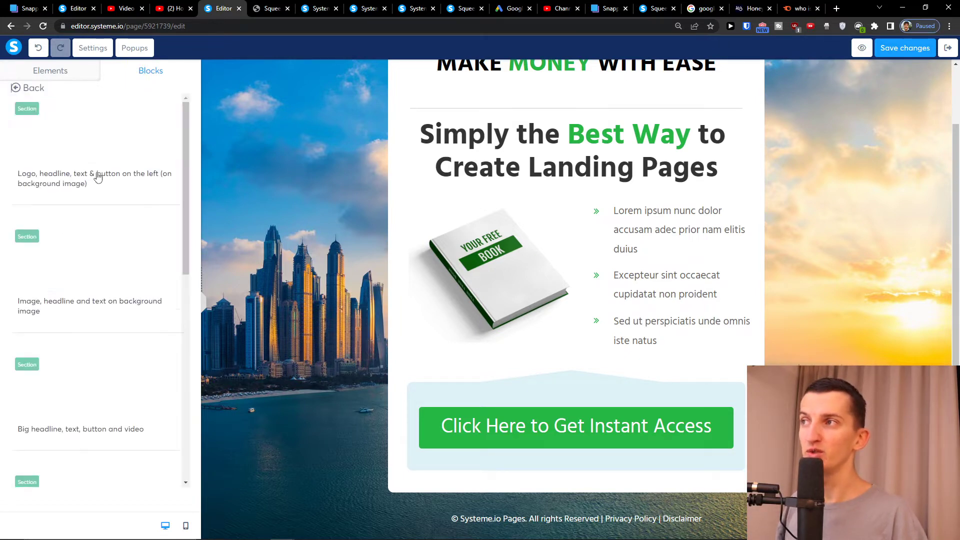
{"action": "scroll", "coordinate": [98, 181], "scroll_direction": "down", "scroll_amount": 5}
{"action": "scroll", "coordinate": [97, 182], "scroll_direction": "down", "scroll_amount": 5}
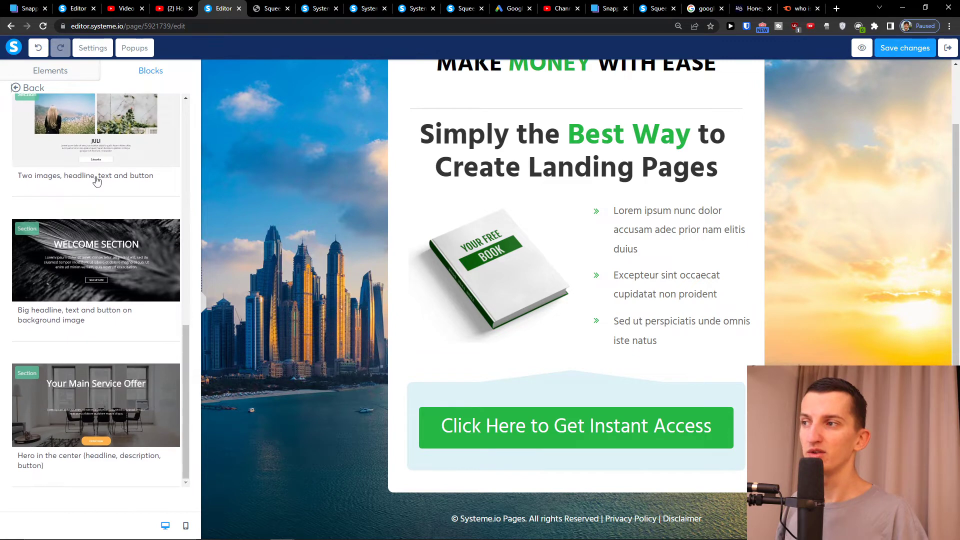
{"action": "scroll", "coordinate": [97, 180], "scroll_direction": "up", "scroll_amount": 10}
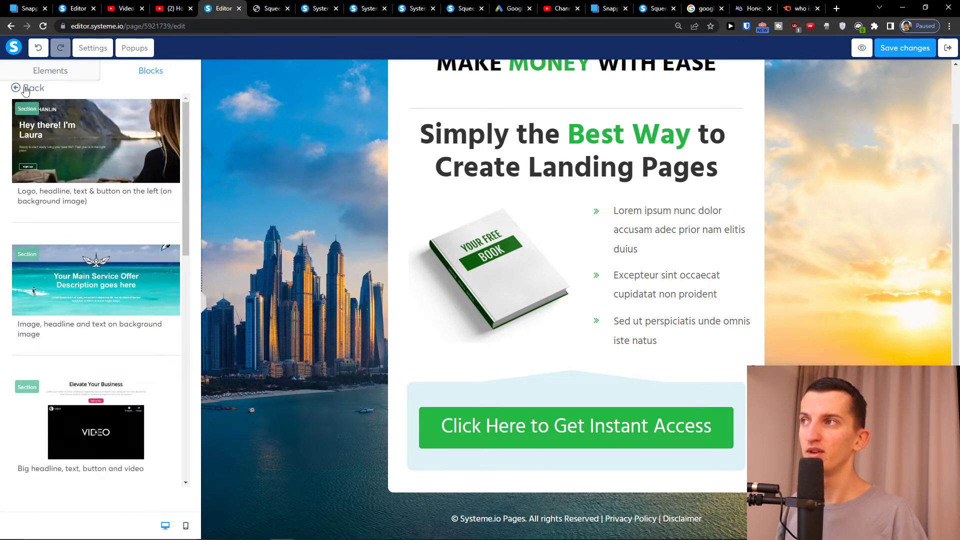
{"action": "left_click", "coordinate": [25, 89]}
{"action": "left_click", "coordinate": [60, 116]}
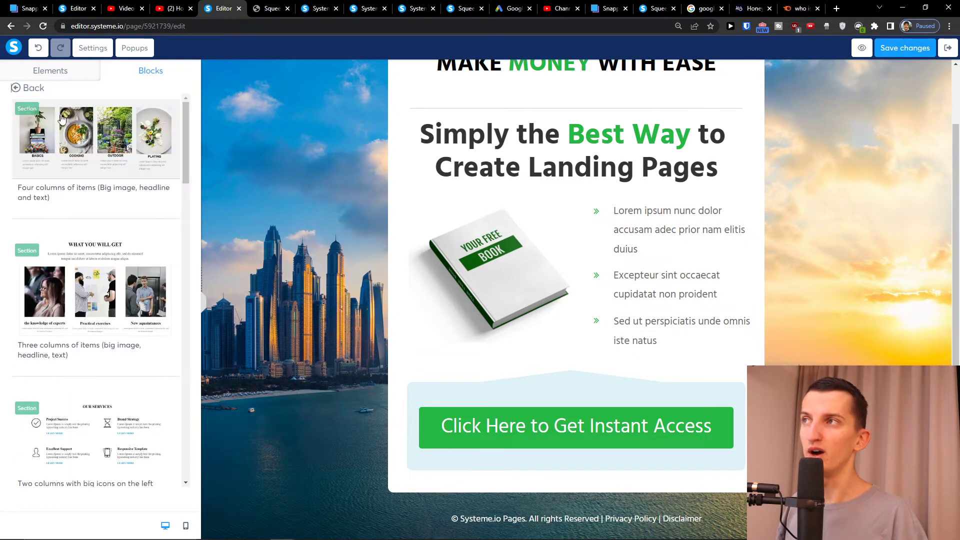
{"action": "left_click", "coordinate": [18, 89]}
- Replace the headline "Simply the Best Way to Create Landing Pages" with "BEST WAY TO EARN MONEY FROM HOME"
{"action": "scroll", "coordinate": [538, 210], "scroll_direction": "up", "scroll_amount": 2}
{"action": "triple_click", "coordinate": [533, 230]}
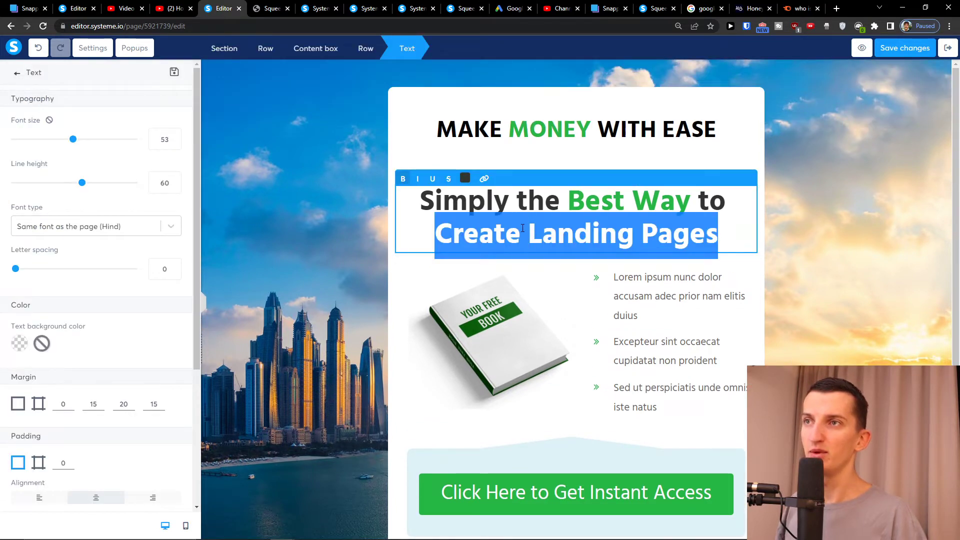
{"action": "left_click", "coordinate": [522, 228]}
{"action": "left_click_drag", "start_coordinate": [419, 200], "coordinate": [799, 268]}
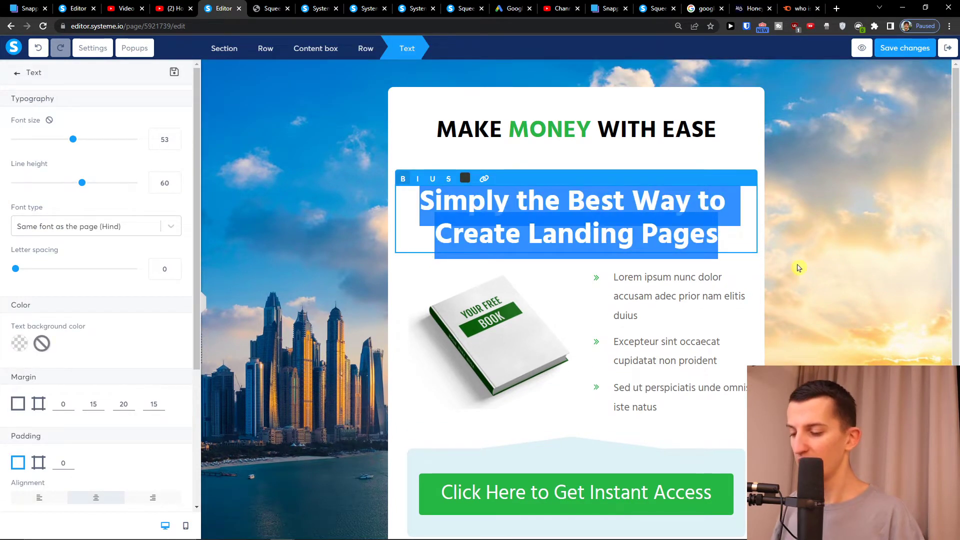
{"action": "type", "text": "BEST WAY TO EARN MONEY FROM HOME"}
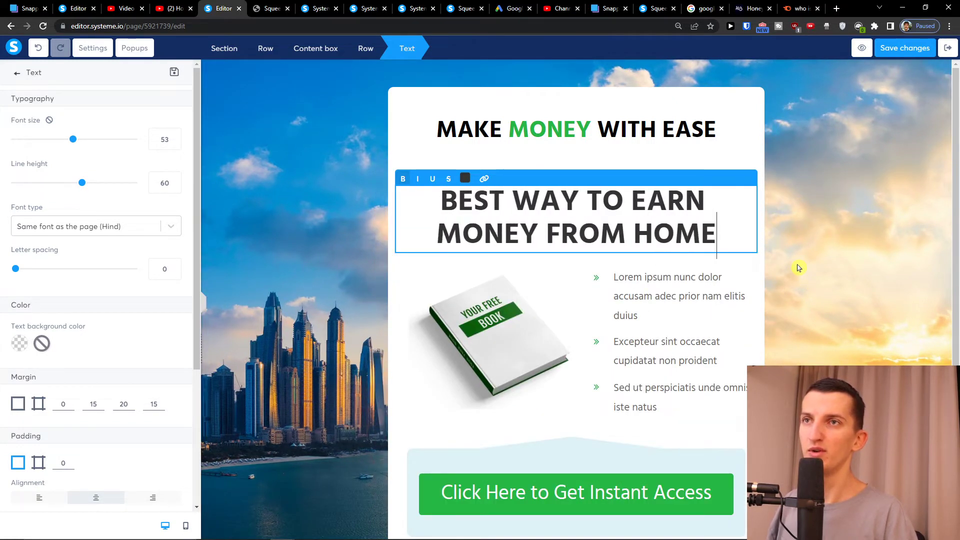
- Colour the word "MONEY" in the "BEST WAY TO EARN MONEY FROM HOME" headline green with hex code 26B745
{"action": "double_click", "coordinate": [505, 237]}
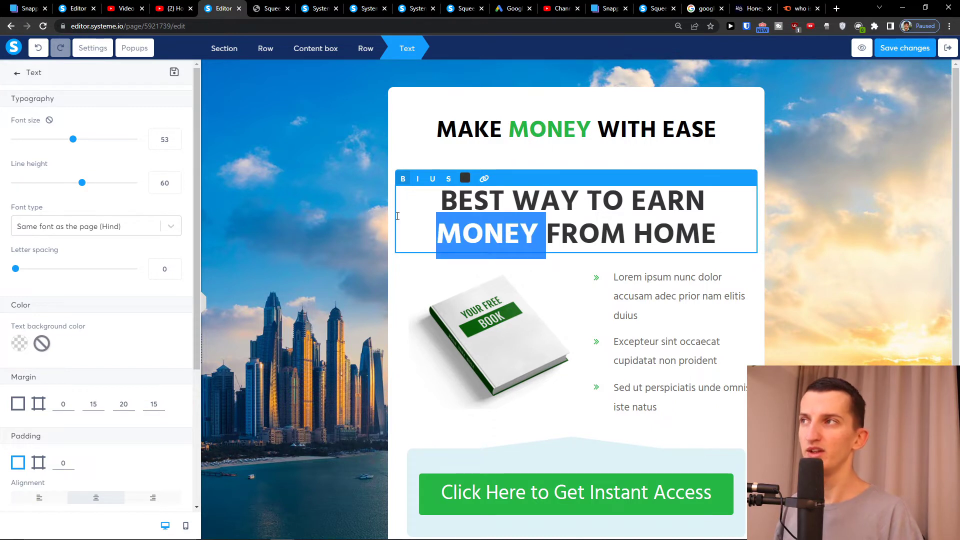
{"action": "left_click", "coordinate": [464, 178]}
{"action": "double_click", "coordinate": [481, 296]}
{"action": "type", "text": "26B745"}
{"action": "left_click", "coordinate": [416, 235]}
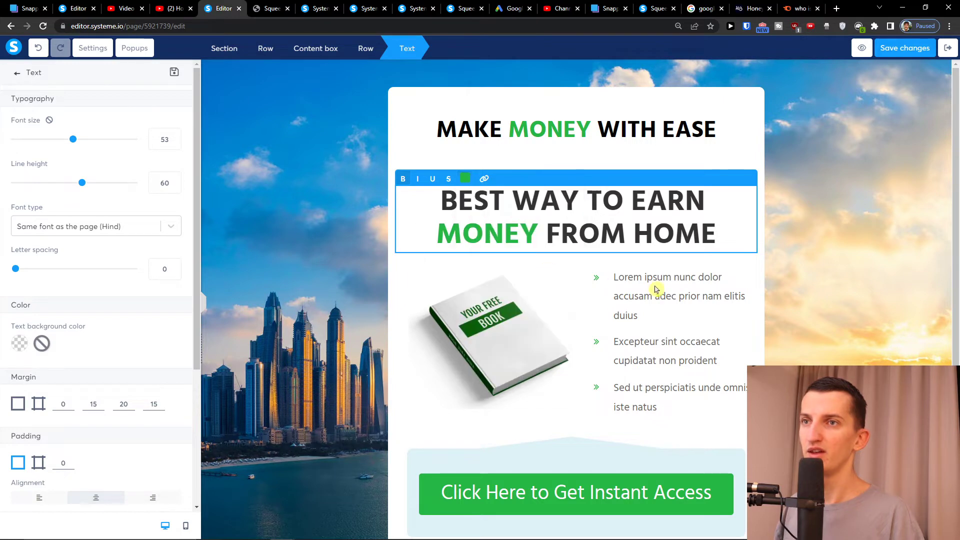
{"action": "left_click", "coordinate": [656, 290]}
- Replace the free book image with work-from-home-featured-02.png from the already uploaded images
{"action": "left_click", "coordinate": [534, 329]}
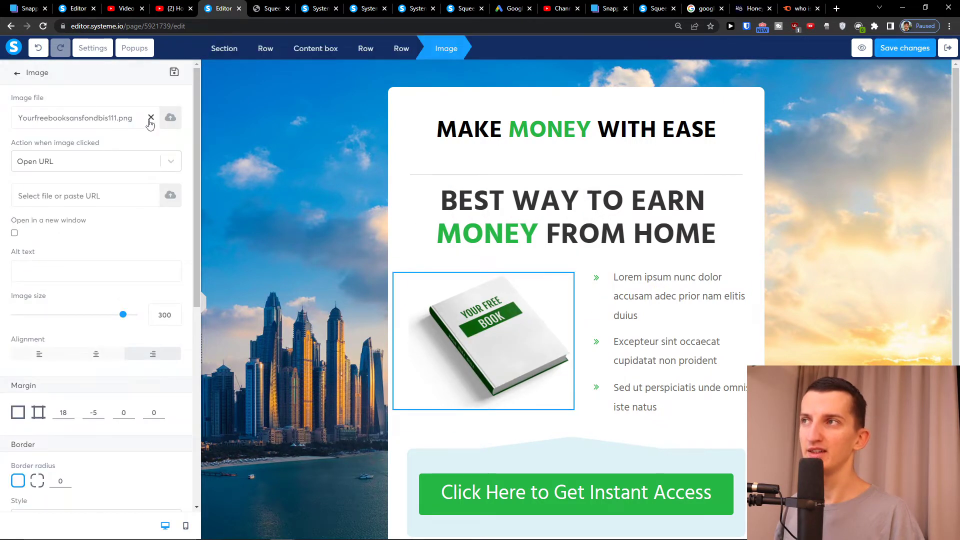
{"action": "left_click", "coordinate": [170, 118]}
{"action": "left_click", "coordinate": [540, 167]}
{"action": "left_click", "coordinate": [347, 202]}
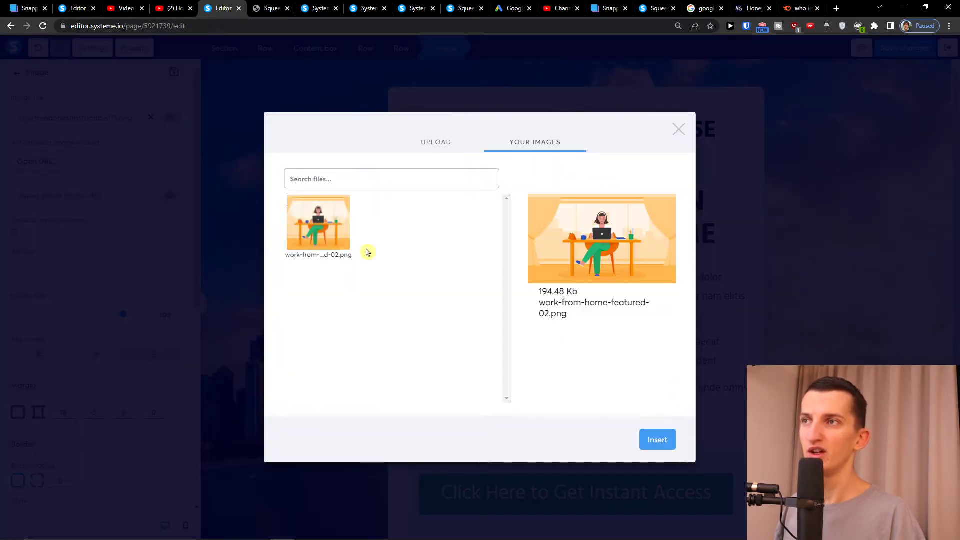
{"action": "left_click", "coordinate": [658, 440]}
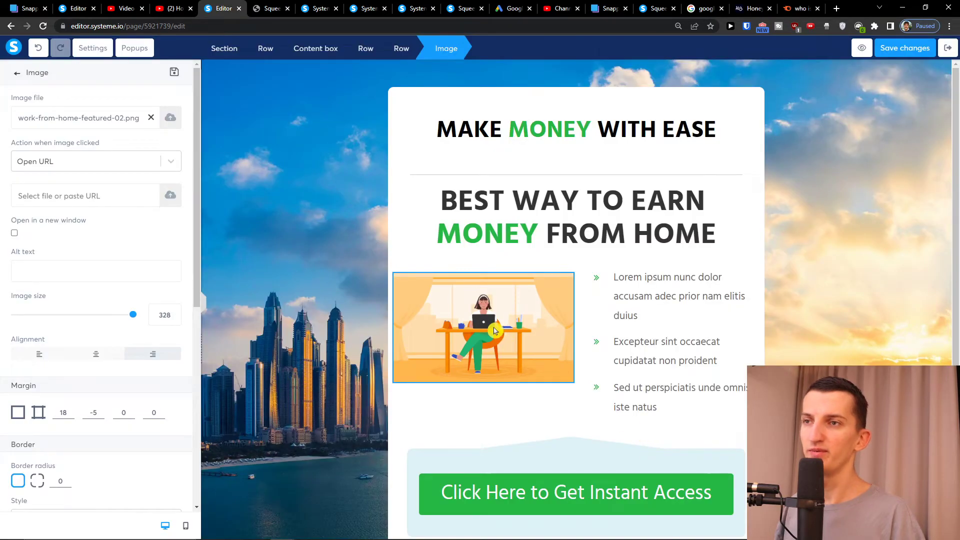
- Delete the "Lorem ipsum" bullet text beside the image together with its green arrow icon
{"action": "left_click", "coordinate": [644, 310]}
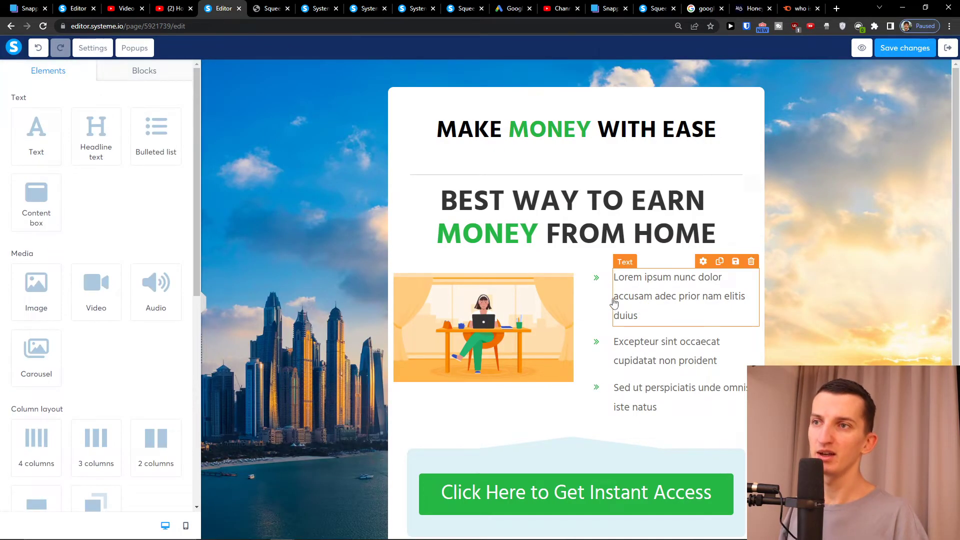
{"action": "left_click", "coordinate": [751, 262]}
{"action": "left_click", "coordinate": [528, 83]}
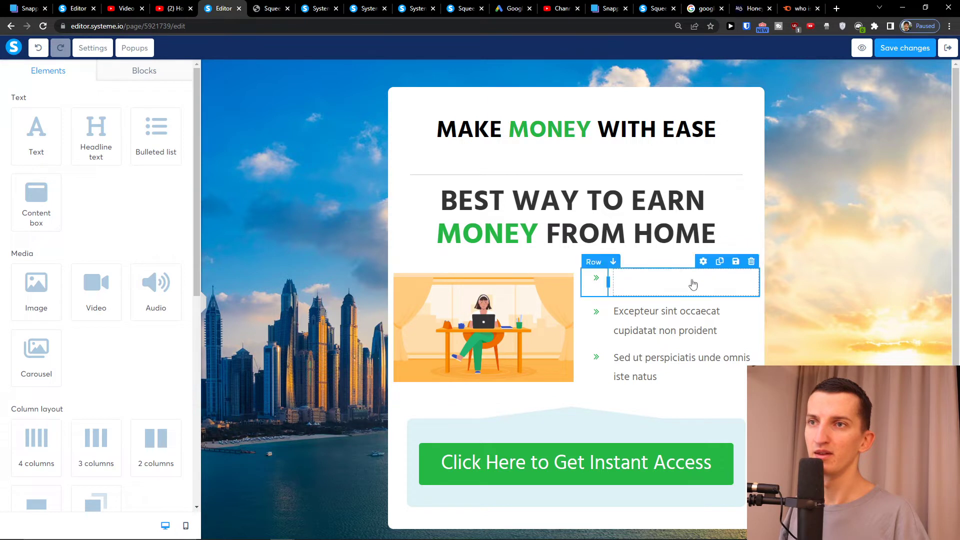
{"action": "left_click", "coordinate": [594, 265]}
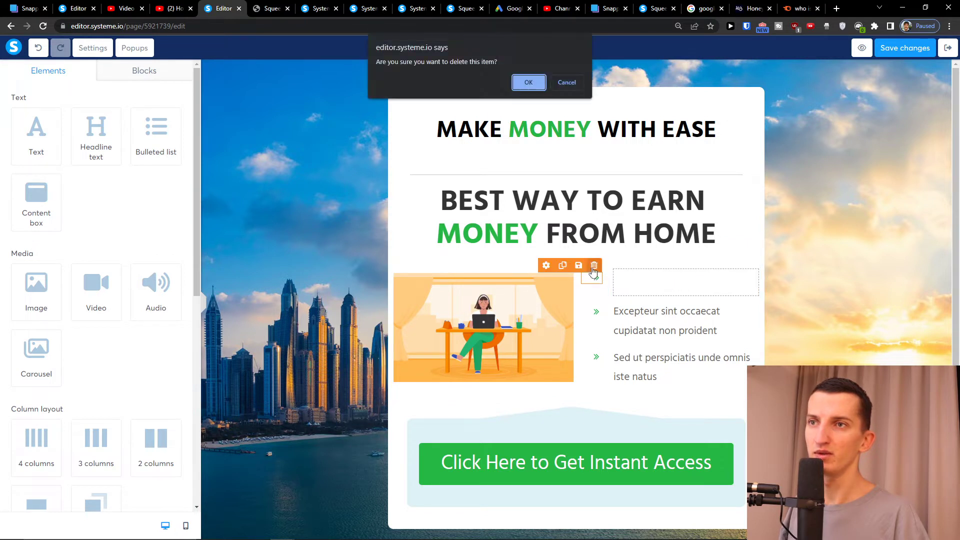
{"action": "left_click", "coordinate": [526, 85]}
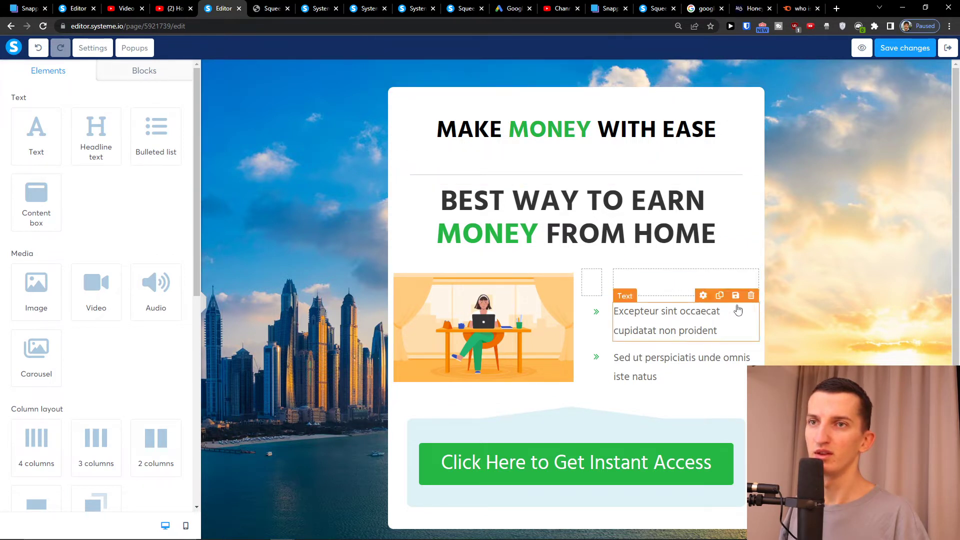
- Delete the two remaining placeholder bullets, "Excepteur sint occaecat" and "Sed ut perspiciatis", including their rows
{"action": "left_click", "coordinate": [751, 295]}
{"action": "left_click", "coordinate": [531, 80]}
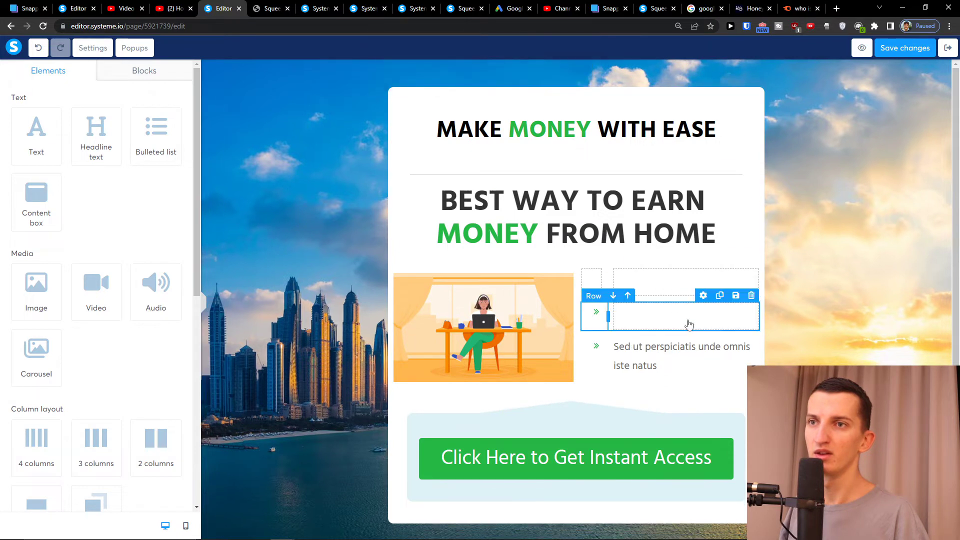
{"action": "left_click", "coordinate": [751, 295]}
{"action": "left_click", "coordinate": [527, 79]}
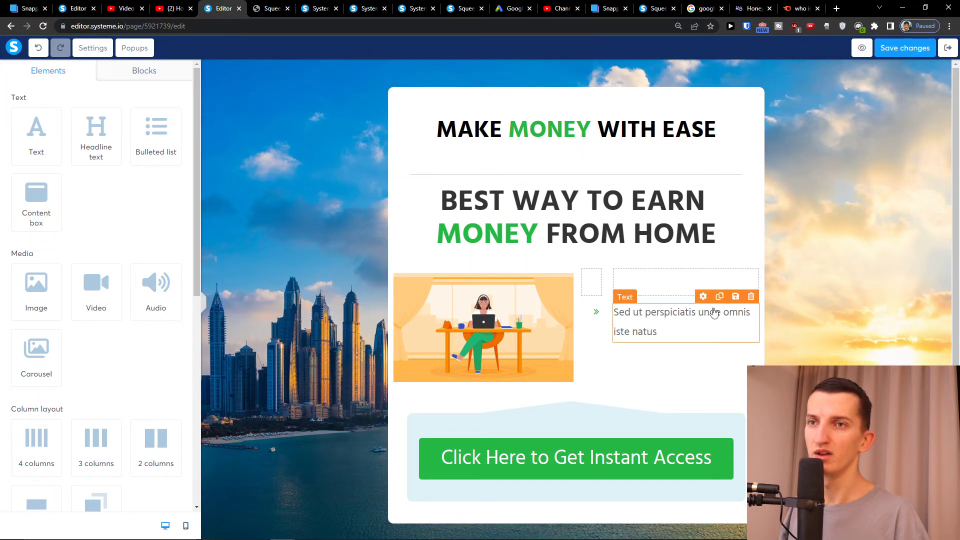
{"action": "left_click", "coordinate": [751, 296]}
{"action": "left_click", "coordinate": [528, 76]}
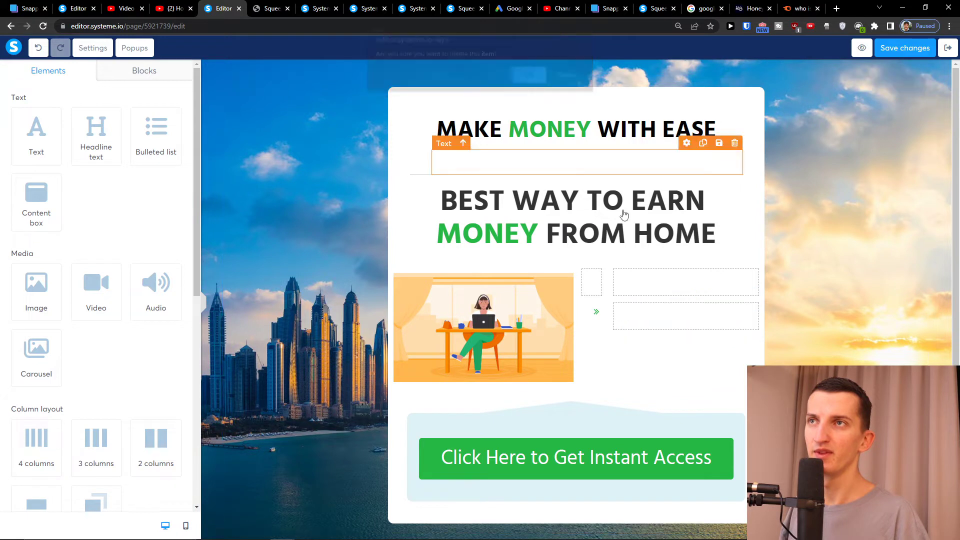
{"action": "left_click", "coordinate": [751, 295]}
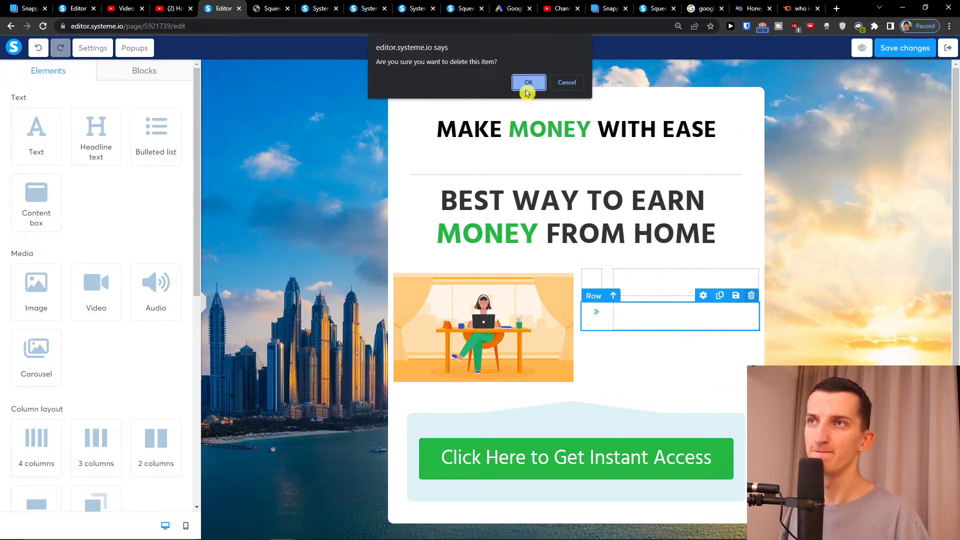
{"action": "left_click", "coordinate": [527, 79]}
- Widen the image's column to about three quarters of the row so the picture sits nearer the page centre
{"action": "left_click", "coordinate": [509, 307]}
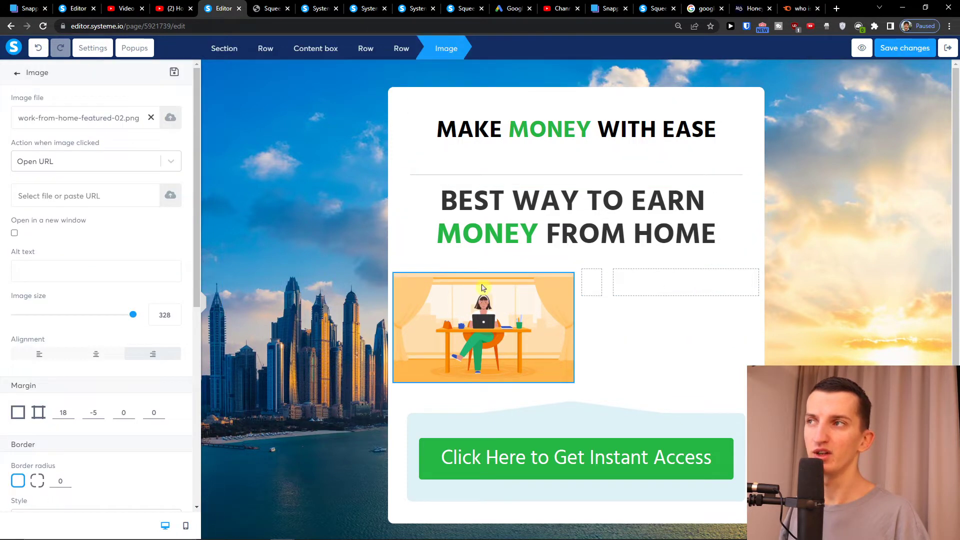
{"action": "left_click", "coordinate": [739, 328]}
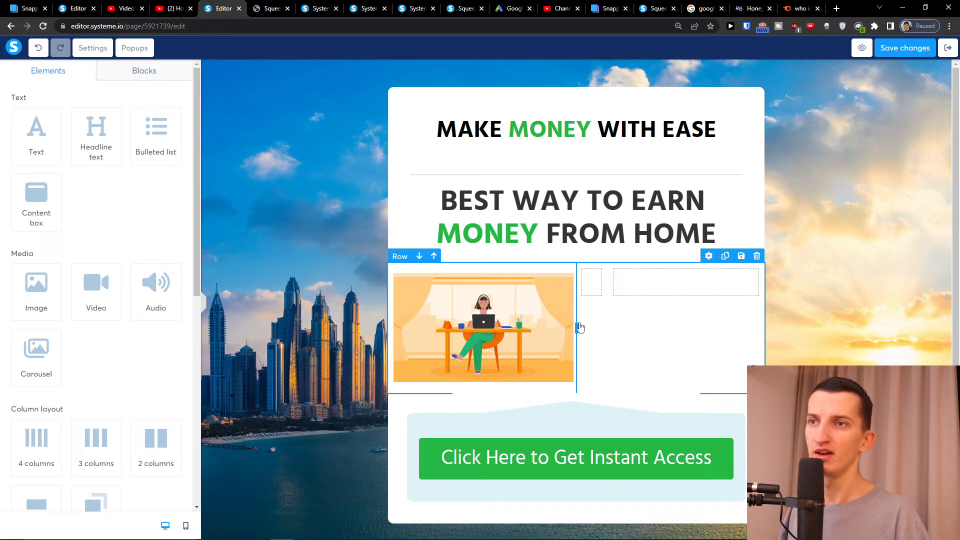
{"action": "left_click_drag", "start_coordinate": [576, 323], "coordinate": [671, 325]}
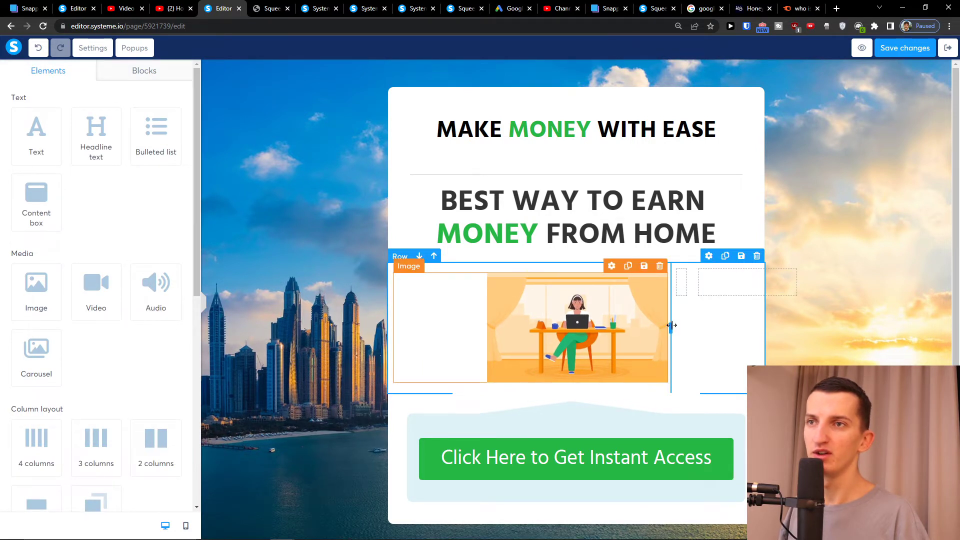
{"action": "left_click", "coordinate": [716, 373]}
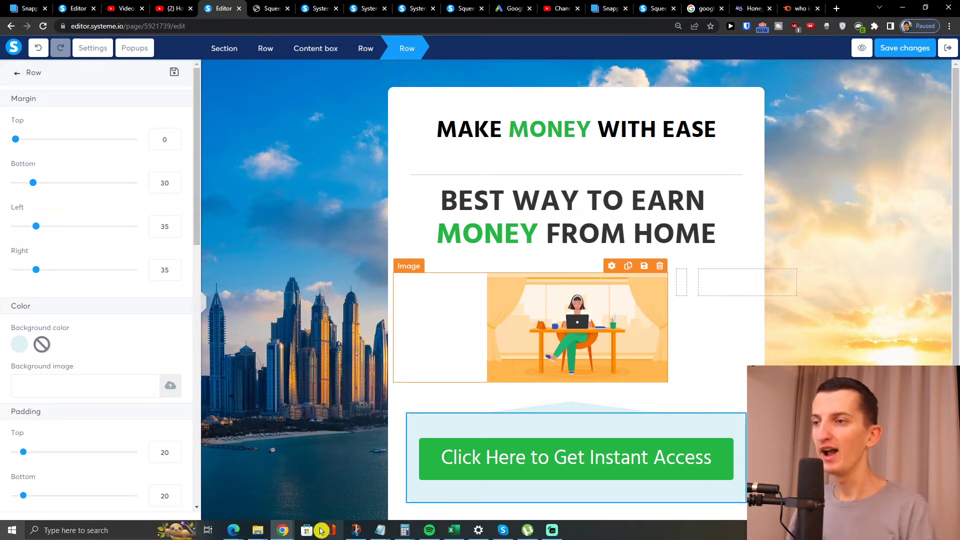
- Switch to ClickBank and examine the "Get Paid To Use Facebook, Twitter and YouTube" offer's statistics, recurring payments, full description and HopLink form
{"action": "mouse_move", "coordinate": [282, 530]}
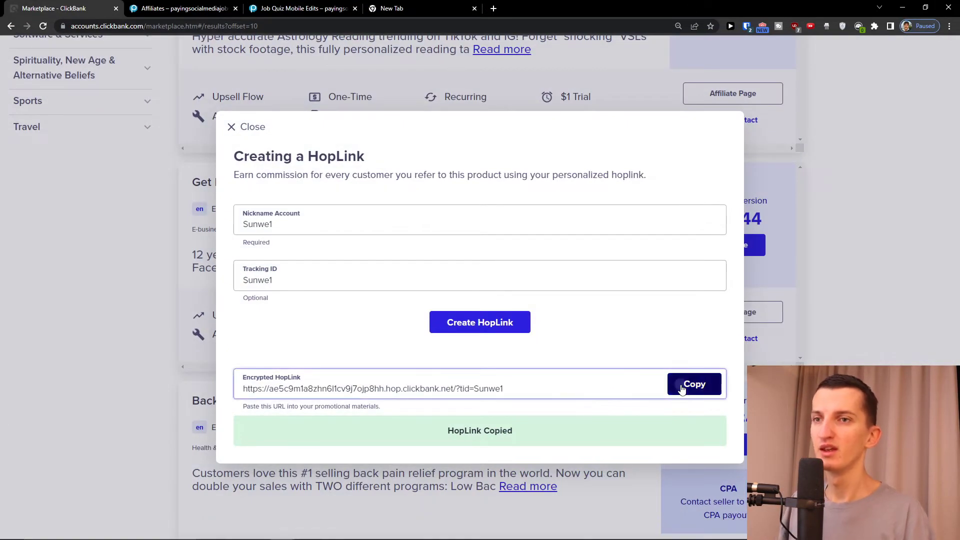
{"action": "left_click", "coordinate": [893, 347]}
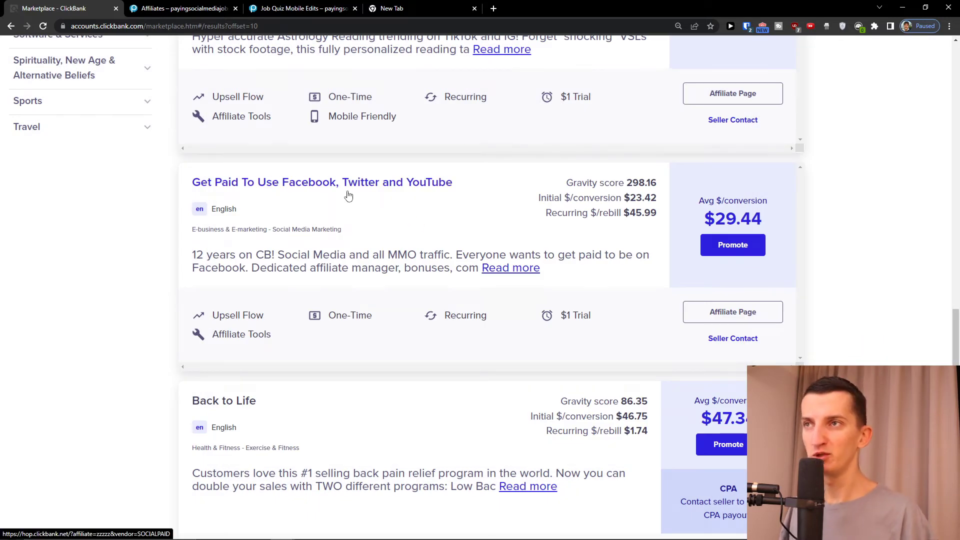
{"action": "left_click_drag", "start_coordinate": [626, 182], "coordinate": [682, 200]}
{"action": "left_click", "coordinate": [707, 209]}
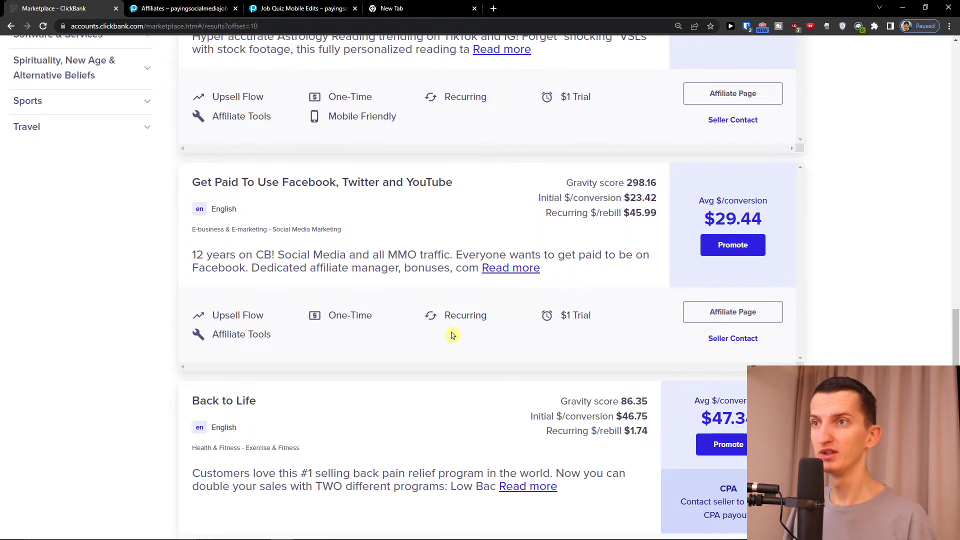
{"action": "double_click", "coordinate": [449, 314]}
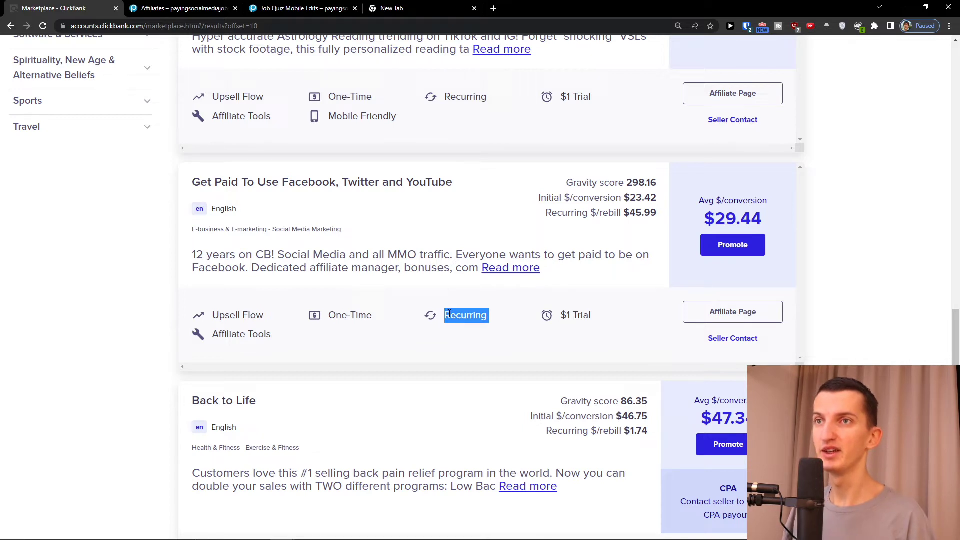
{"action": "left_click", "coordinate": [515, 268]}
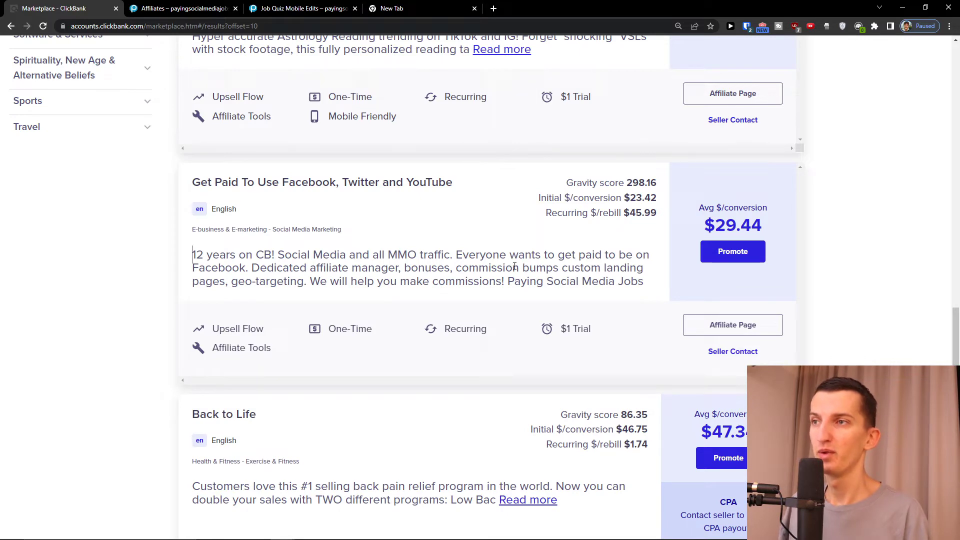
{"action": "left_click", "coordinate": [733, 251]}
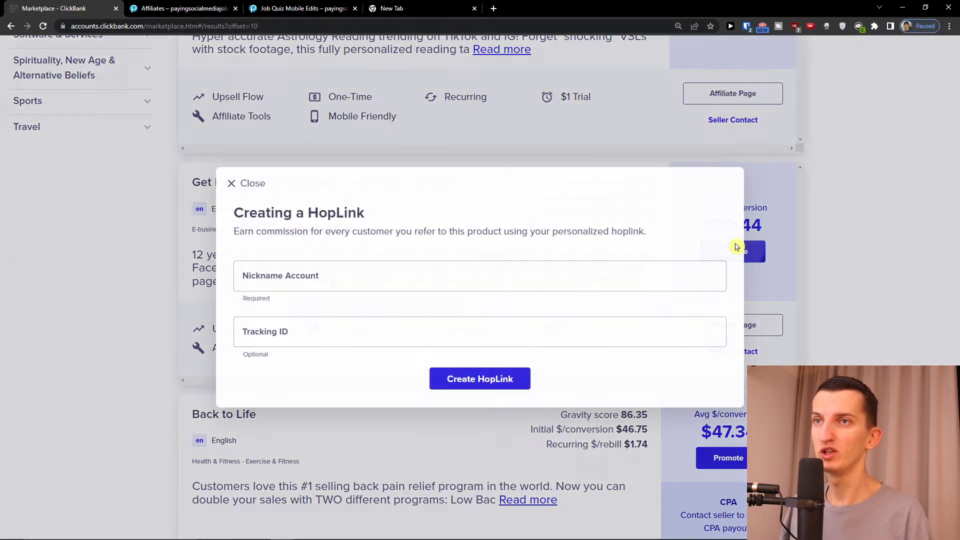
{"action": "left_click", "coordinate": [803, 262]}
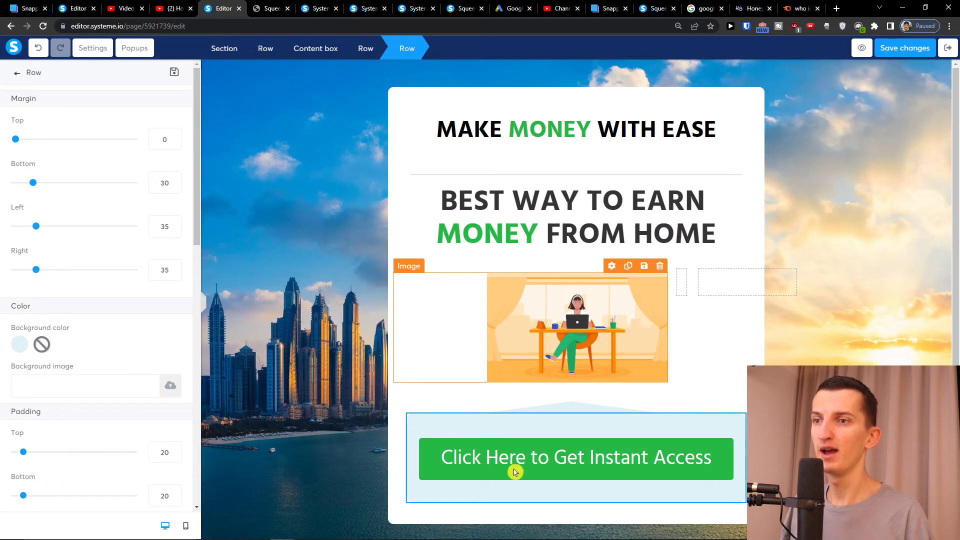
- Back in the Systeme.io editor, make the green "Click Here to Get Instant Access" button open the copied ClickBank HopLink in a new window
{"action": "left_click", "coordinate": [540, 461]}
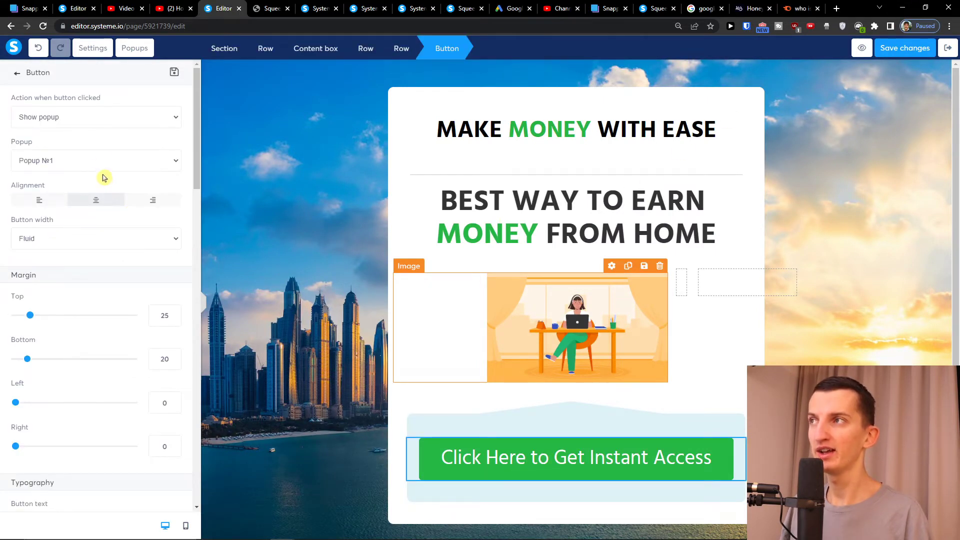
{"action": "left_click", "coordinate": [93, 124]}
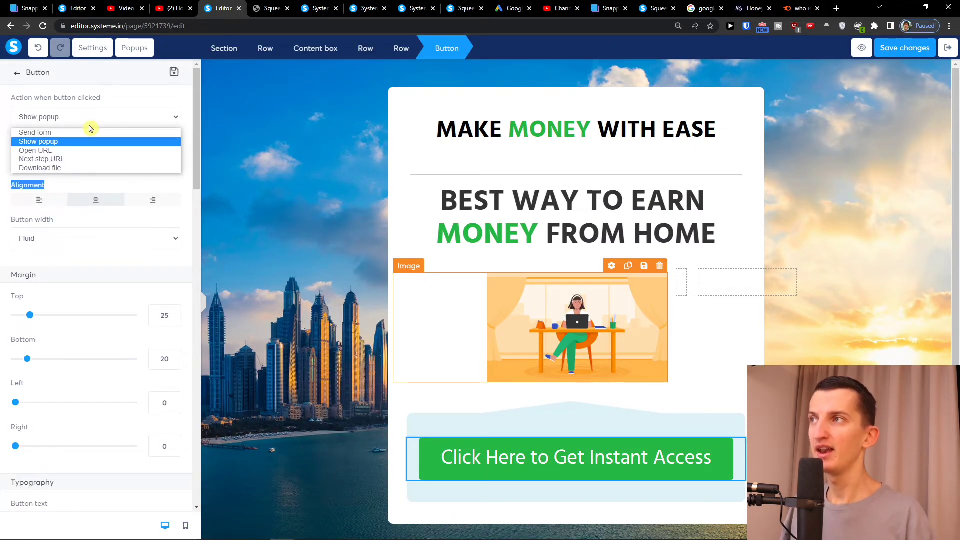
{"action": "left_click", "coordinate": [87, 151]}
{"action": "left_click", "coordinate": [89, 159]}
{"action": "key", "text": "ctrl+a"}
{"action": "key", "text": "ctrl+v"}
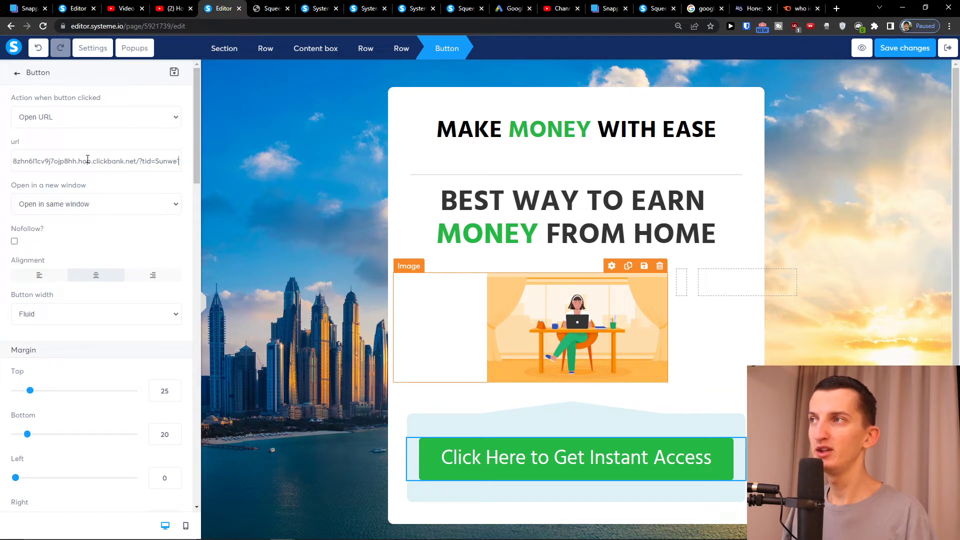
{"action": "left_click", "coordinate": [80, 204]}
{"action": "left_click", "coordinate": [75, 228]}
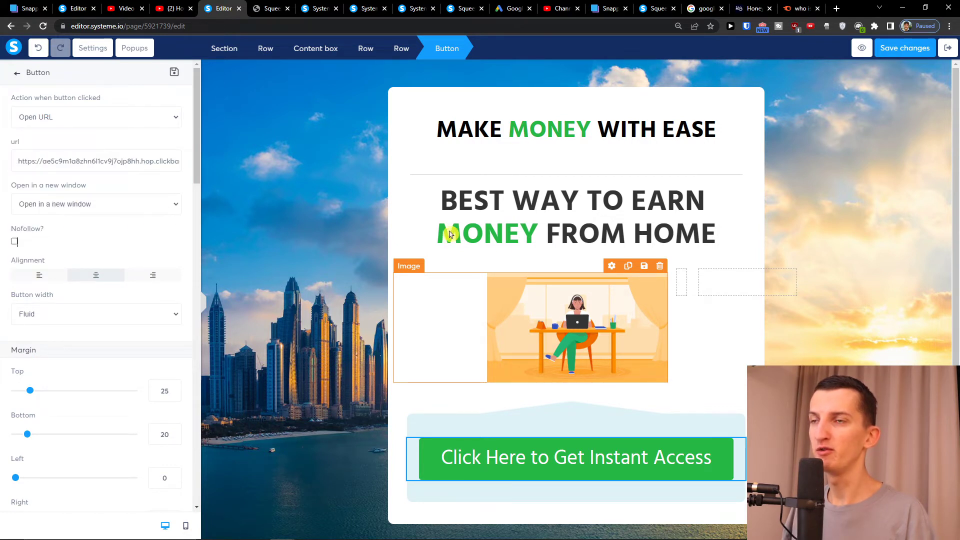
{"action": "left_click", "coordinate": [391, 332]}
{"action": "left_click", "coordinate": [358, 276]}
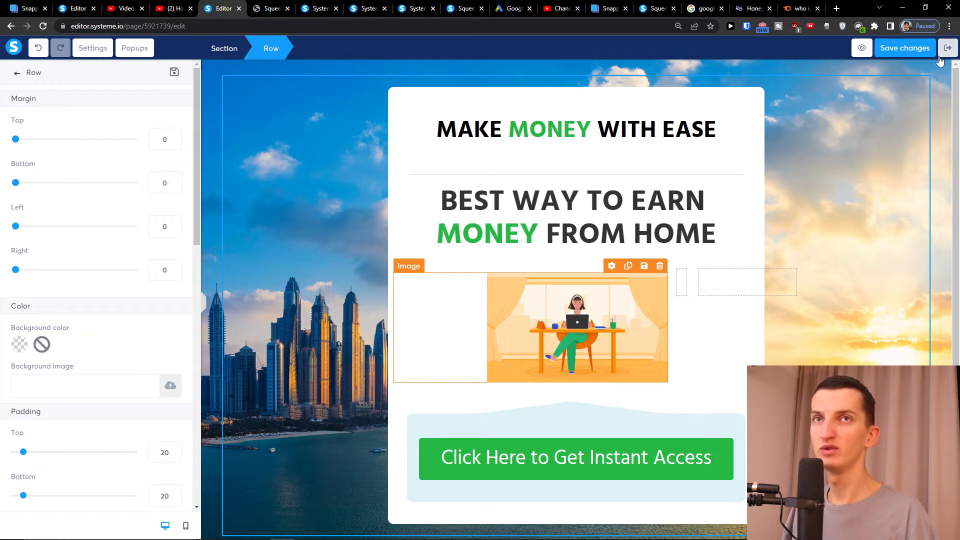
- Leave the page editor, copy the landing page's public URL and open it in a new browser tab
{"action": "left_click", "coordinate": [947, 50]}
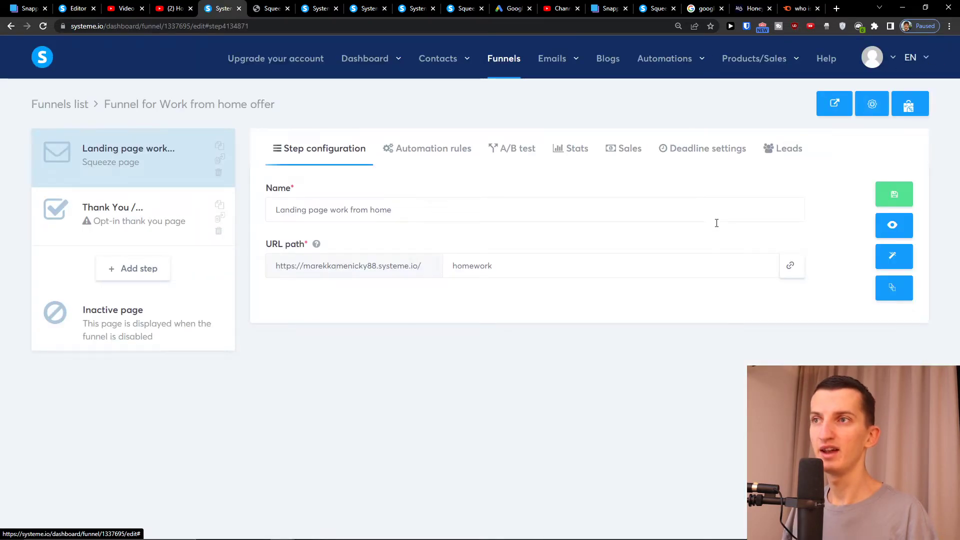
{"action": "left_click", "coordinate": [792, 269]}
{"action": "left_click", "coordinate": [840, 9]}
{"action": "key", "text": "ctrl+v"}
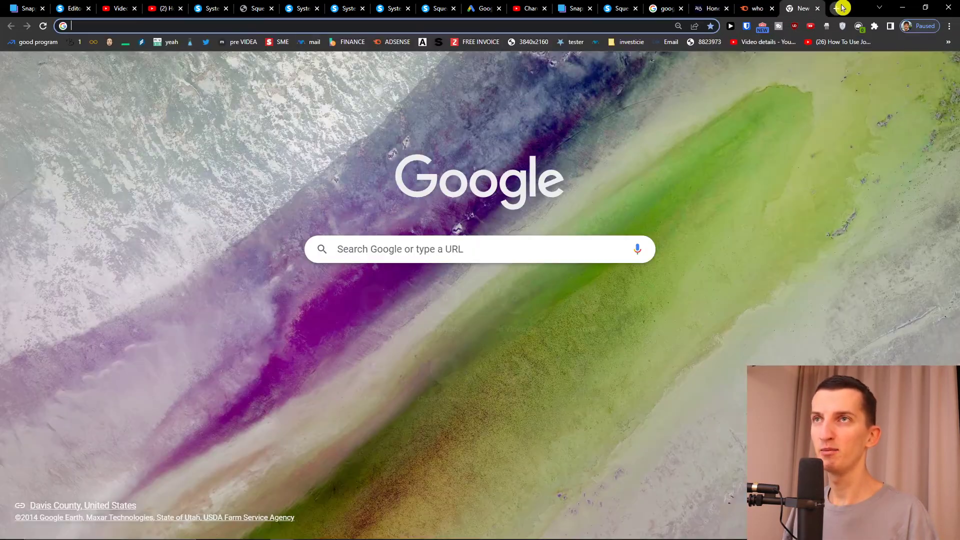
{"action": "key", "text": "Return"}
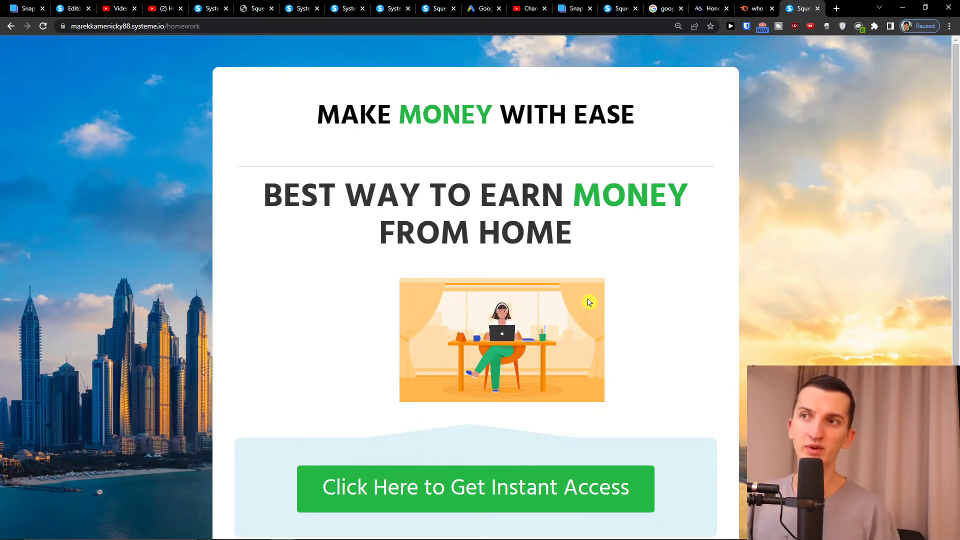
- Review the published landing page, test its green button and view the affiliate offer page it opens
{"action": "scroll", "coordinate": [550, 340], "scroll_direction": "down", "scroll_amount": 2}
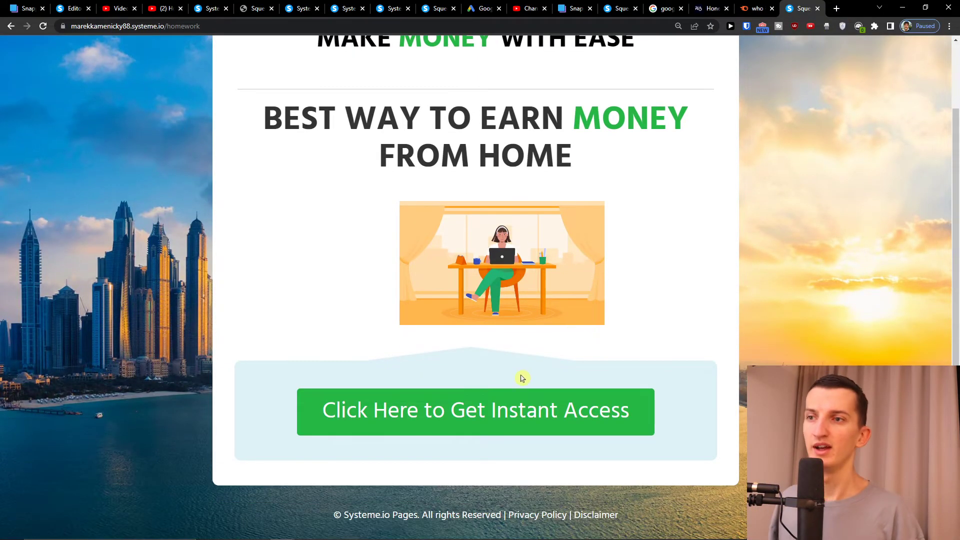
{"action": "left_click", "coordinate": [501, 400]}
{"action": "scroll", "coordinate": [413, 314], "scroll_direction": "up", "scroll_amount": 2}
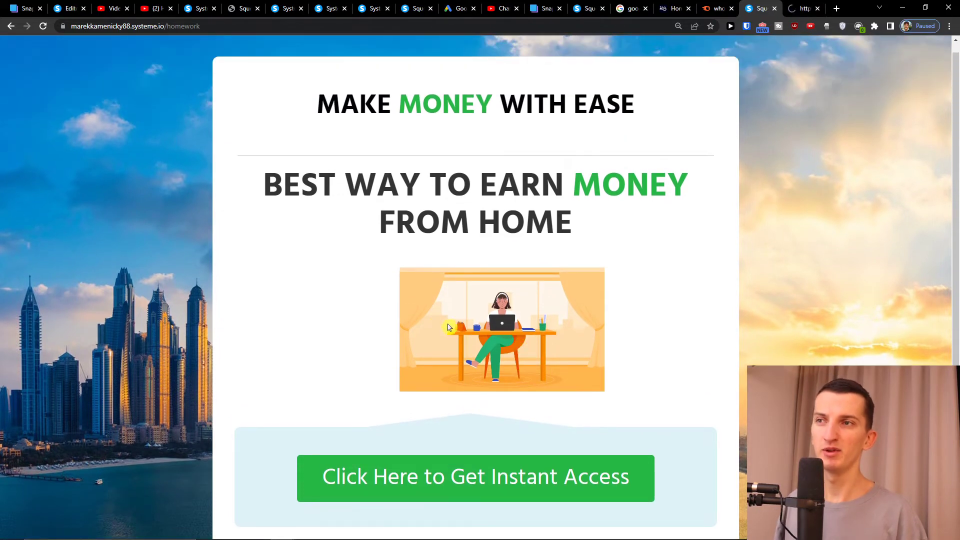
{"action": "left_click", "coordinate": [800, 7]}
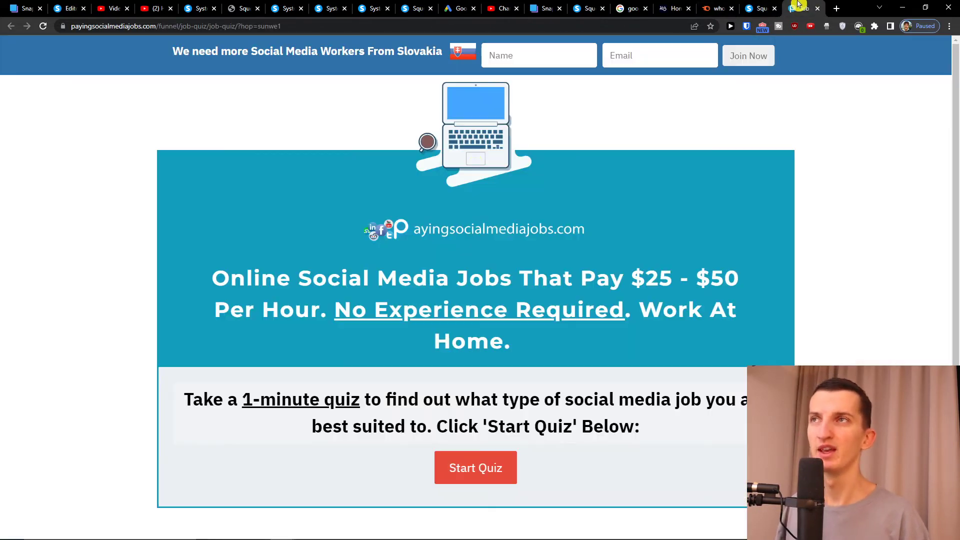
- Return to the work from home funnel in Systeme.io and confirm changing the landing page's template
{"action": "scroll", "coordinate": [469, 168], "scroll_direction": "down", "scroll_amount": 2}
{"action": "scroll", "coordinate": [539, 241], "scroll_direction": "up", "scroll_amount": 2}
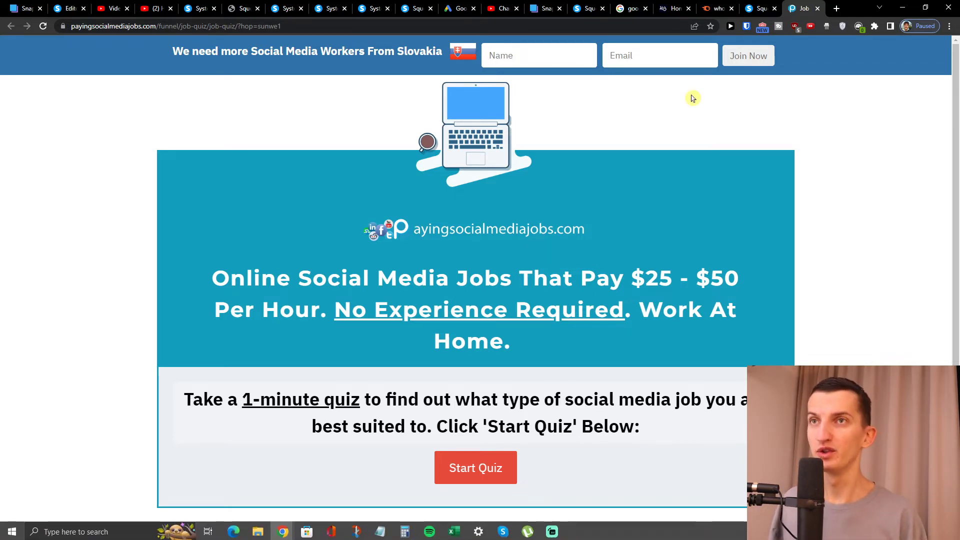
{"action": "left_click", "coordinate": [761, 4]}
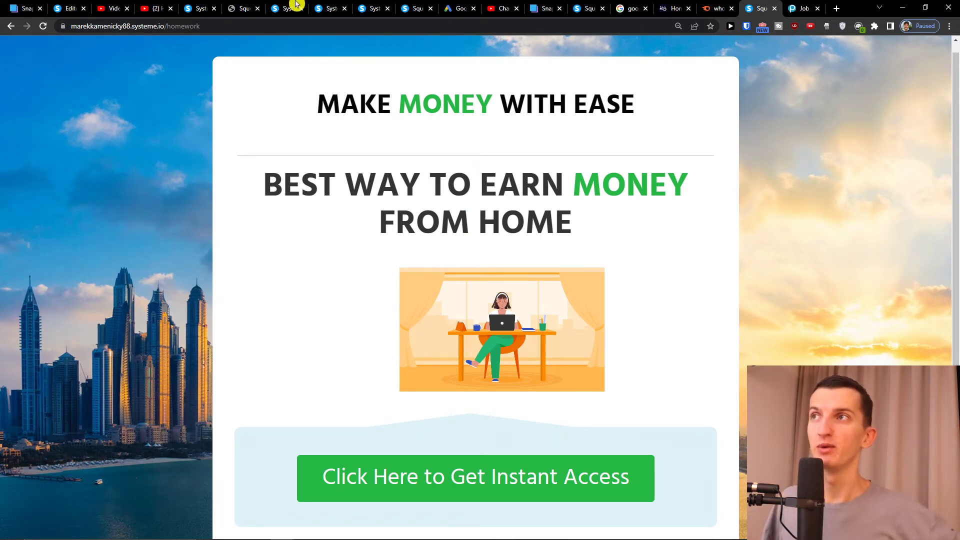
{"action": "left_click", "coordinate": [286, 7]}
{"action": "left_click", "coordinate": [195, 5]}
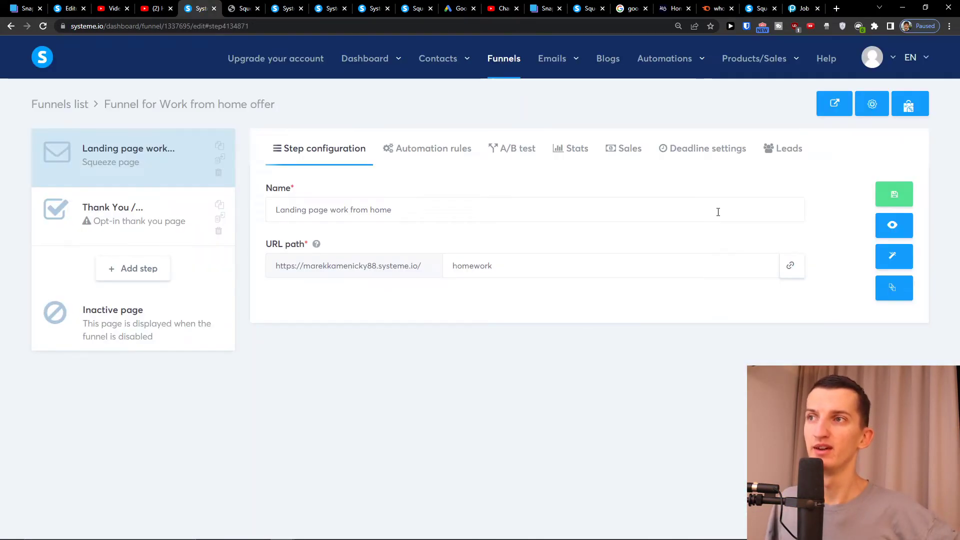
{"action": "left_click", "coordinate": [899, 294]}
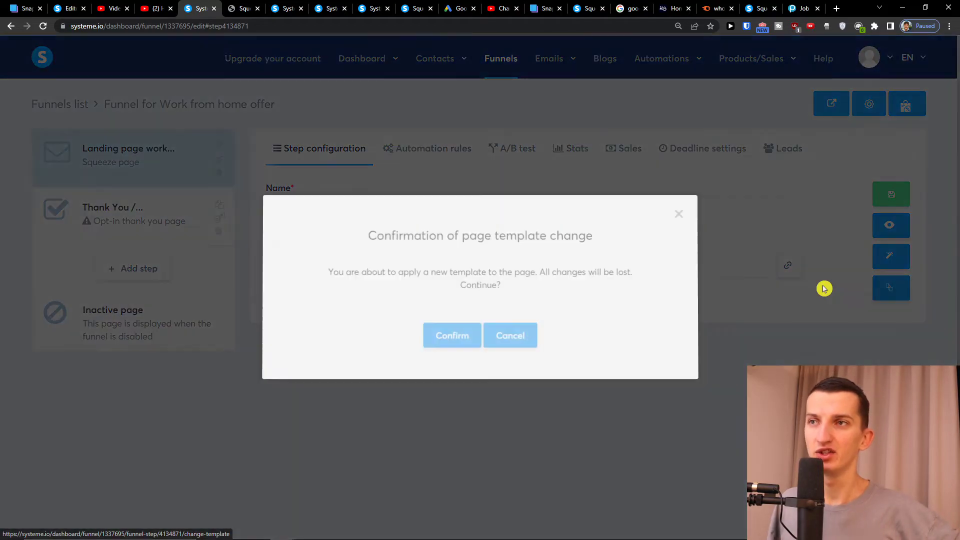
{"action": "left_click", "coordinate": [451, 350]}
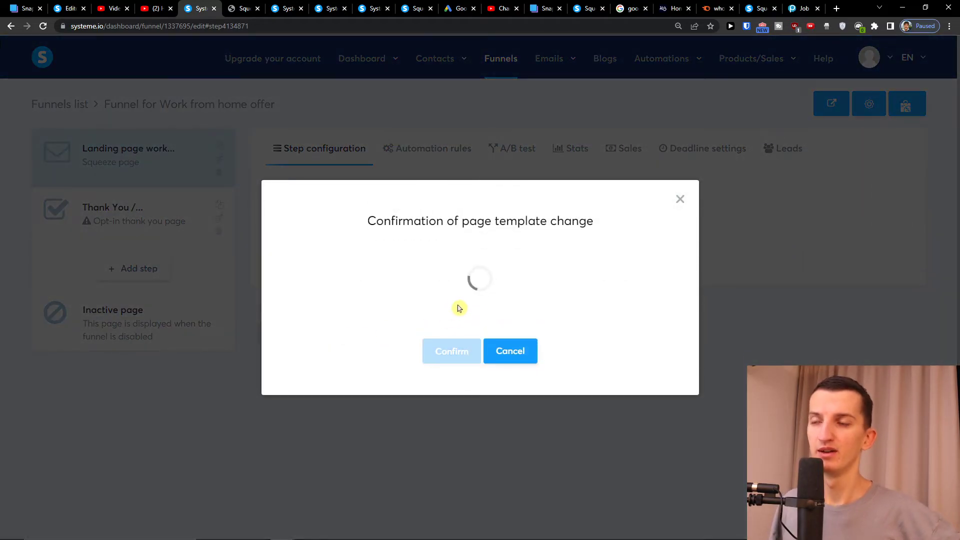
- Apply the "What Can We Do For You?" template to the landing page and open it in the page editor
{"action": "scroll", "coordinate": [456, 306], "scroll_direction": "down", "scroll_amount": 8}
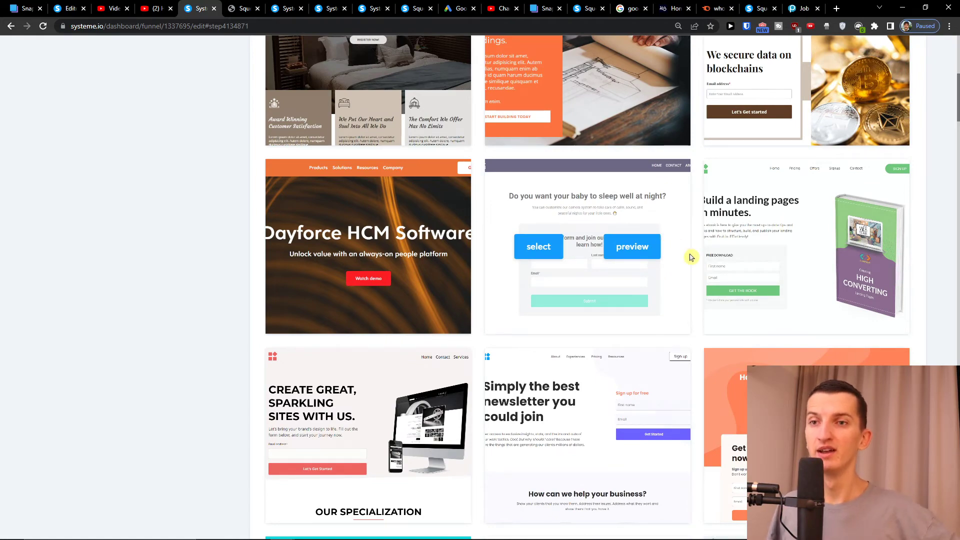
{"action": "scroll", "coordinate": [695, 259], "scroll_direction": "down", "scroll_amount": 11}
{"action": "scroll", "coordinate": [706, 261], "scroll_direction": "down", "scroll_amount": 9}
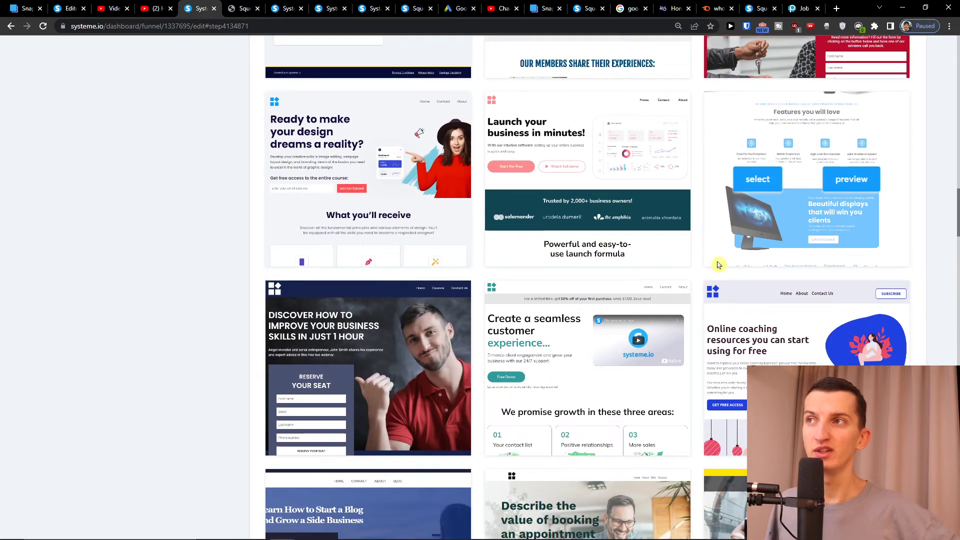
{"action": "scroll", "coordinate": [719, 265], "scroll_direction": "down", "scroll_amount": 8}
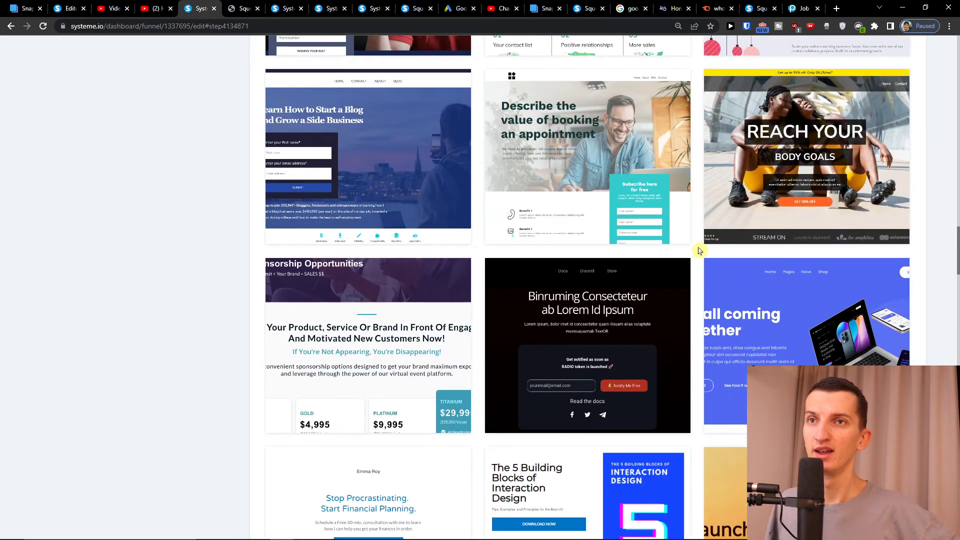
{"action": "scroll", "coordinate": [699, 251], "scroll_direction": "down", "scroll_amount": 11}
{"action": "scroll", "coordinate": [700, 251], "scroll_direction": "down", "scroll_amount": 17}
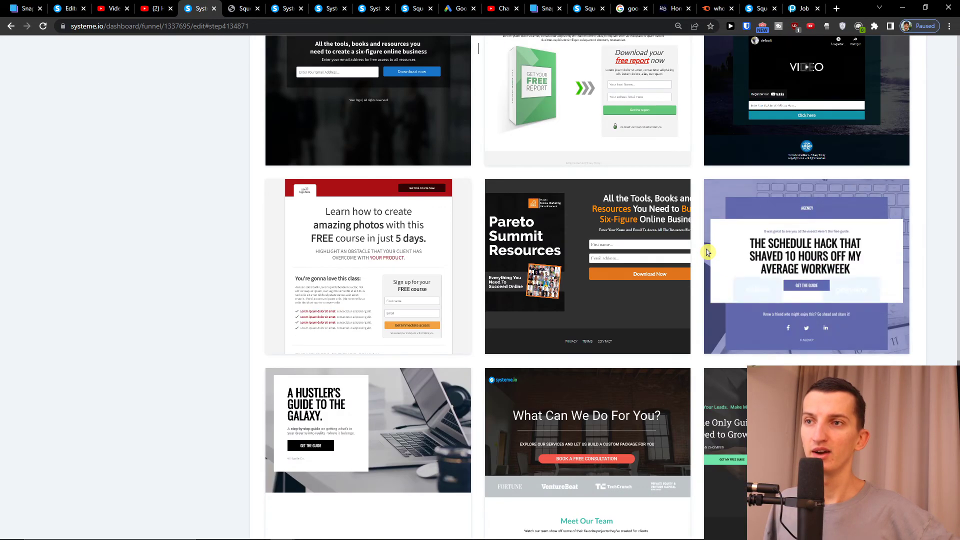
{"action": "scroll", "coordinate": [708, 252], "scroll_direction": "down", "scroll_amount": 4}
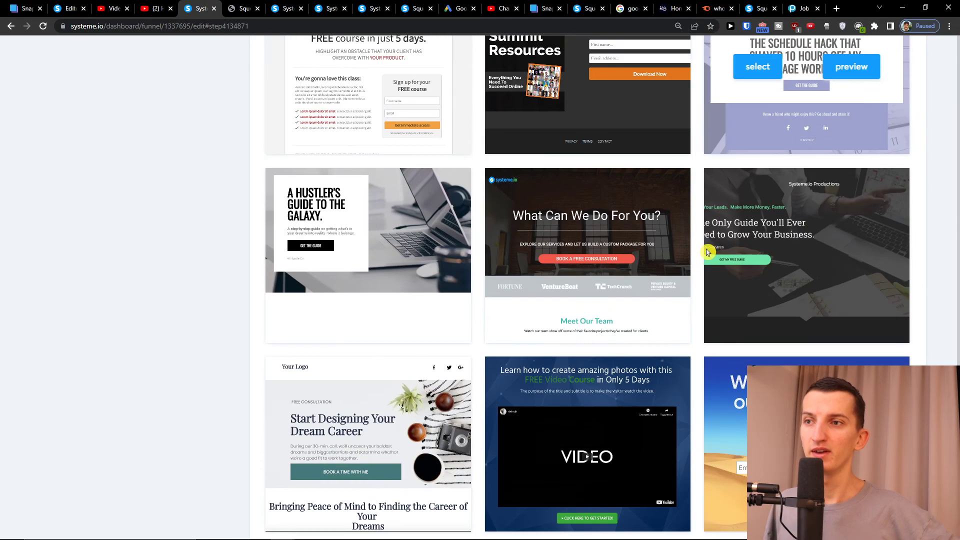
{"action": "left_click", "coordinate": [537, 263]}
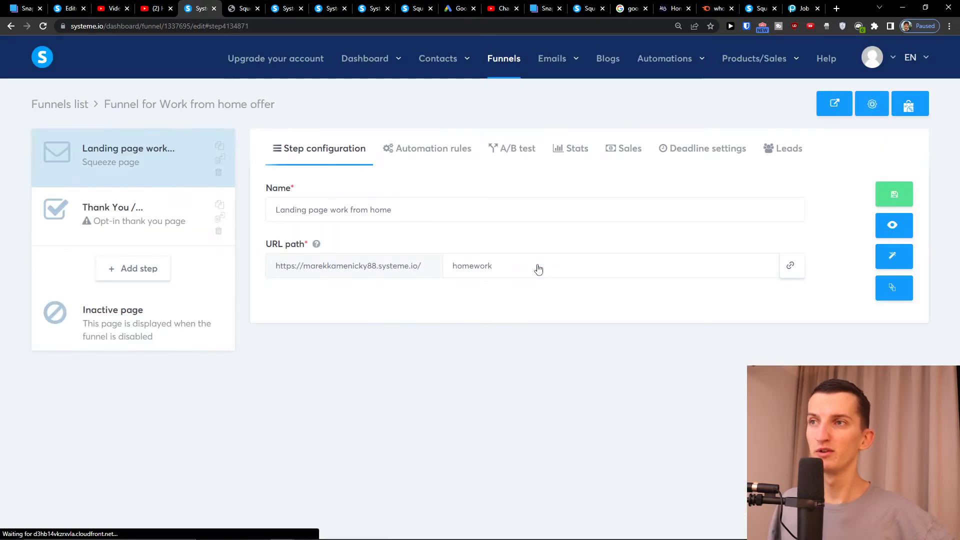
{"action": "left_click", "coordinate": [894, 268]}
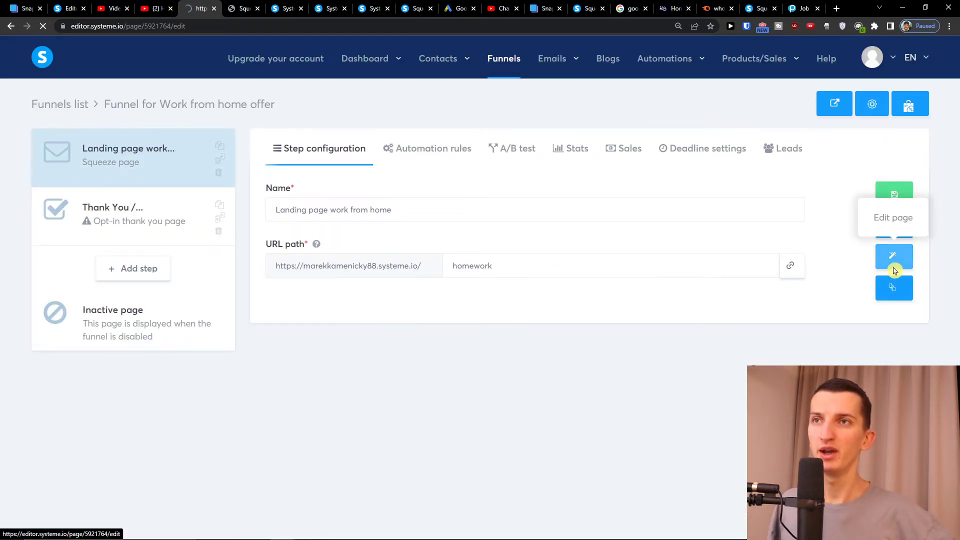
- Delete the "Meet Our Team" section, the "Our Services" section and the second strip of press logos
{"action": "scroll", "coordinate": [495, 310], "scroll_direction": "down", "scroll_amount": 7}
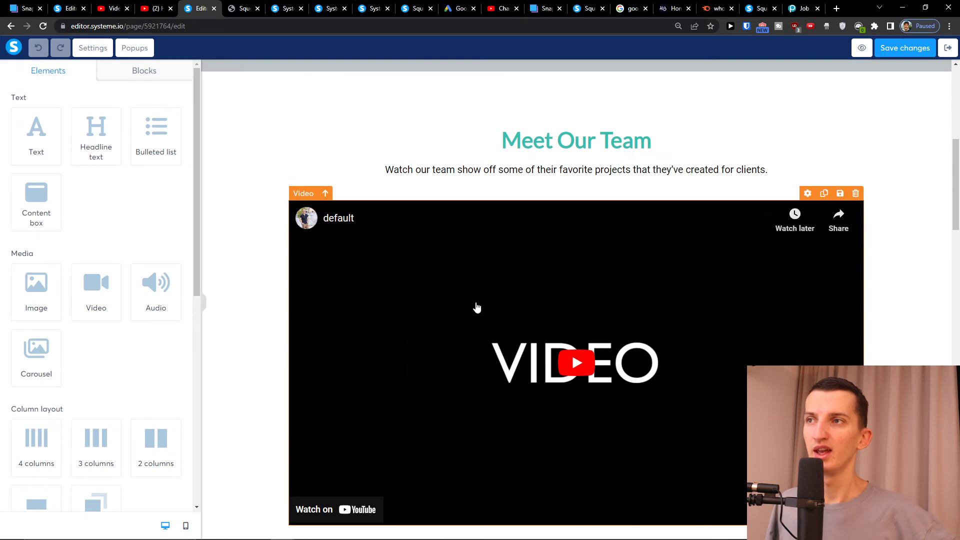
{"action": "scroll", "coordinate": [486, 313], "scroll_direction": "up", "scroll_amount": 3}
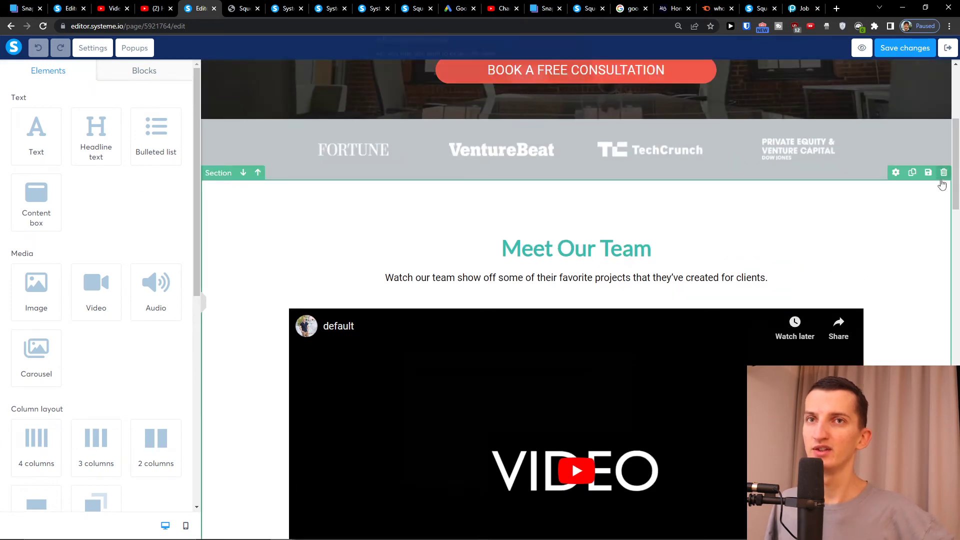
{"action": "left_click", "coordinate": [944, 172]}
{"action": "left_click", "coordinate": [529, 83]}
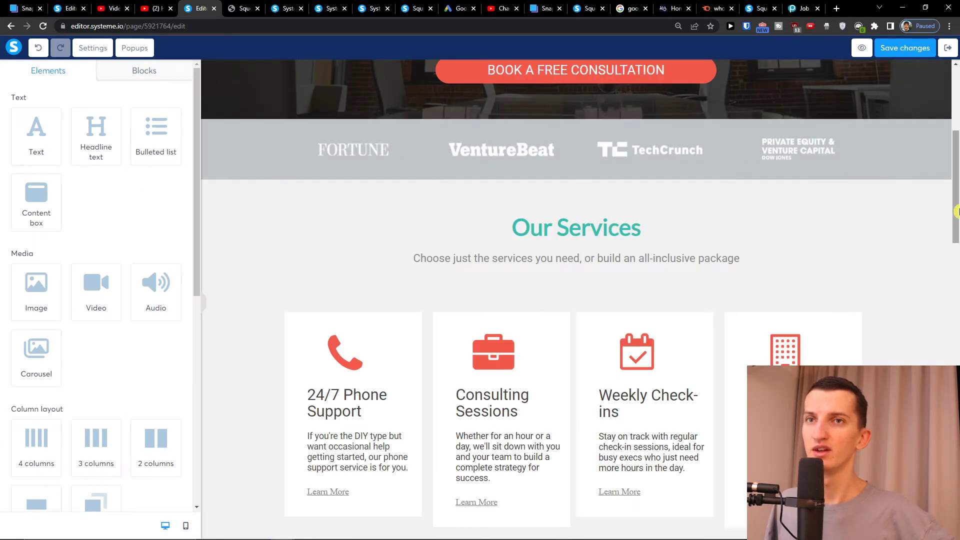
{"action": "left_click", "coordinate": [944, 173]}
{"action": "left_click", "coordinate": [515, 89]}
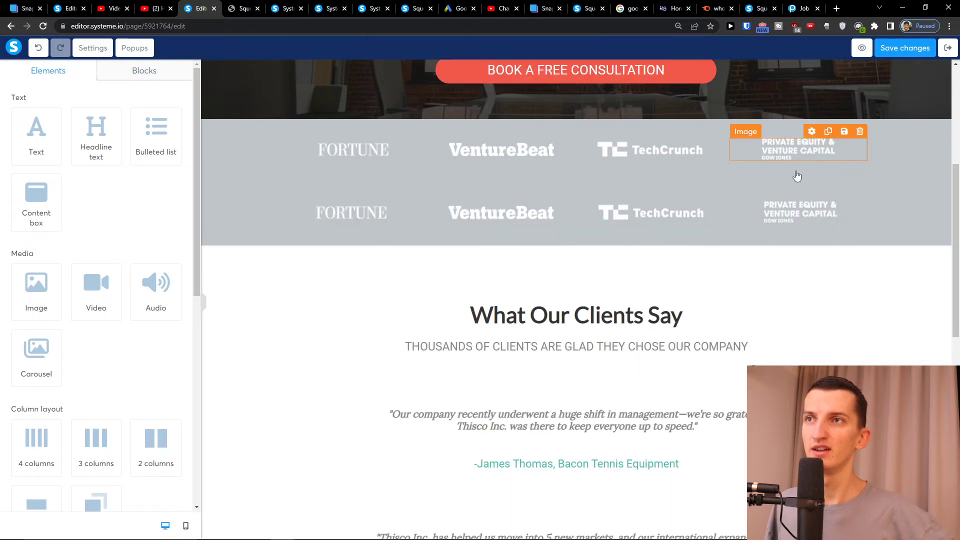
{"action": "left_click", "coordinate": [944, 172]}
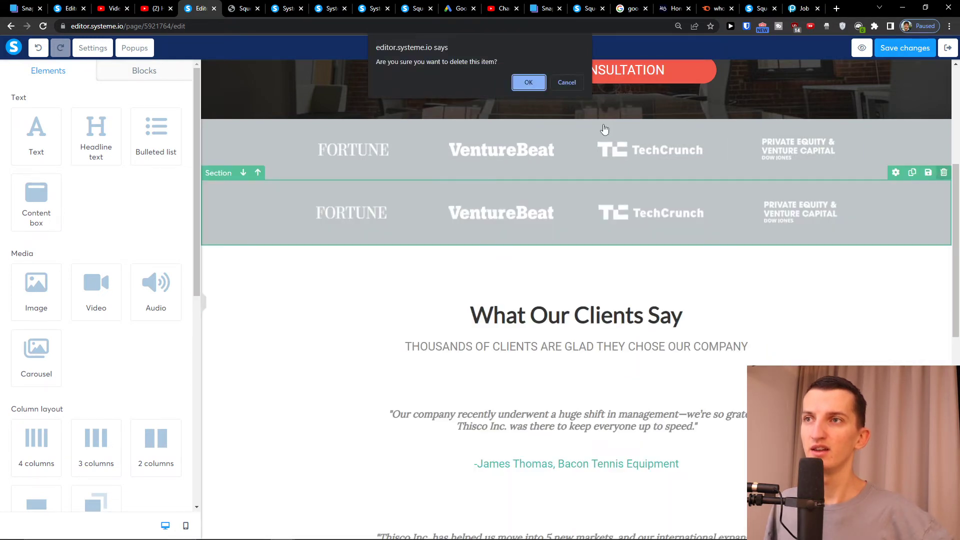
{"action": "left_click", "coordinate": [530, 83]}
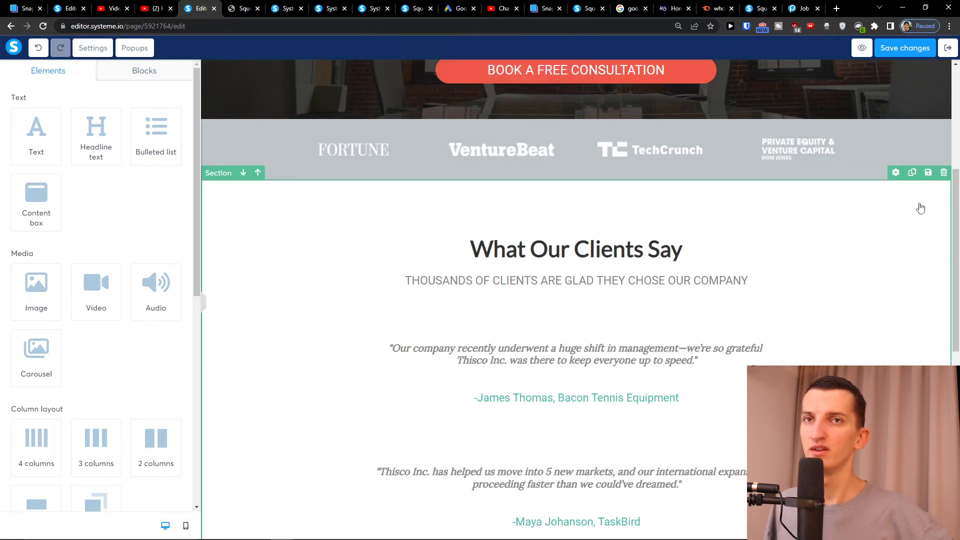
- Delete the "What Our Clients Say" section and the contact section with the systeme logo and social icons
{"action": "left_click", "coordinate": [943, 173]}
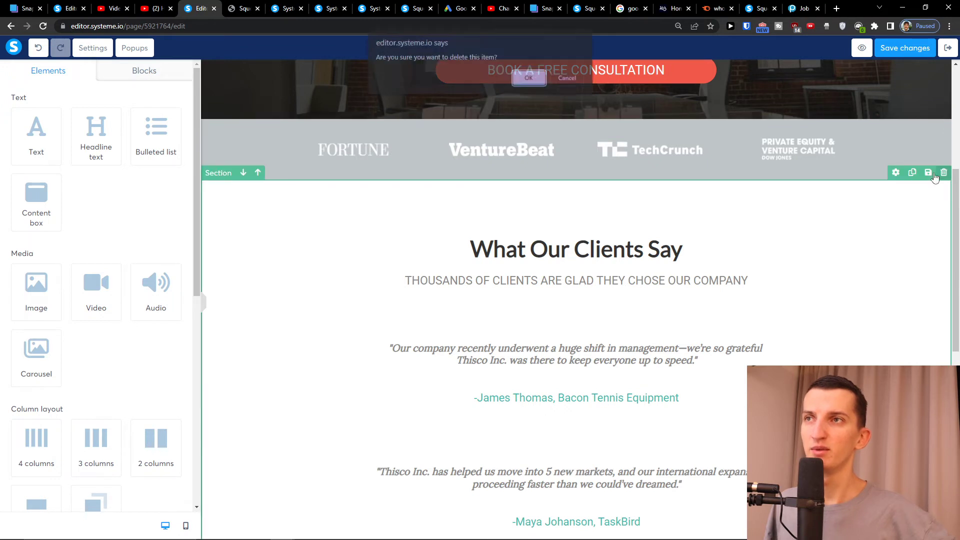
{"action": "left_click", "coordinate": [530, 86]}
{"action": "scroll", "coordinate": [688, 174], "scroll_direction": "up", "scroll_amount": 1}
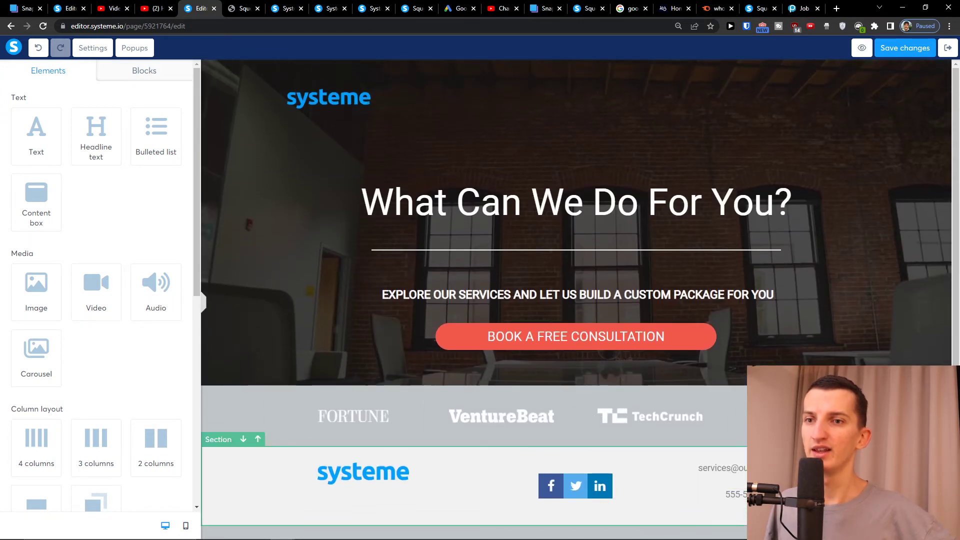
{"action": "left_click", "coordinate": [944, 439]}
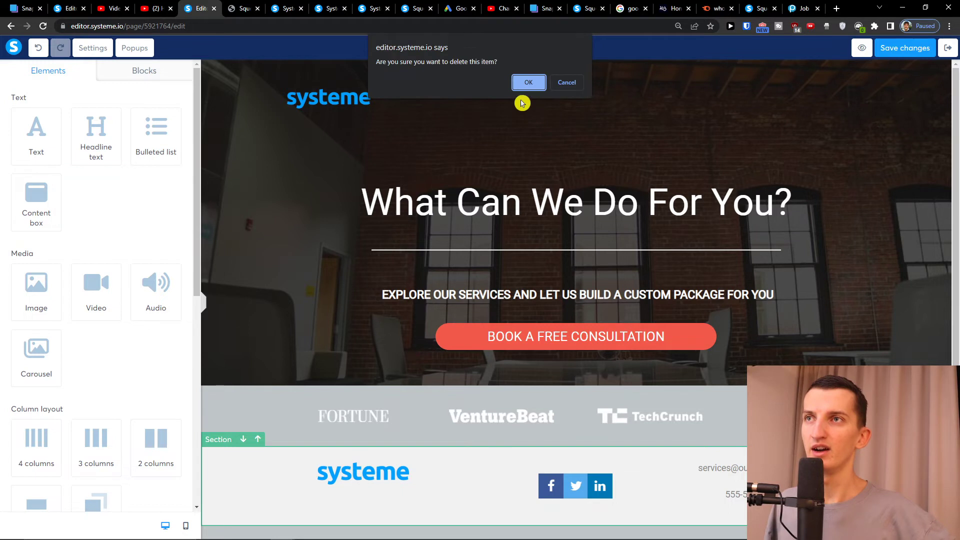
{"action": "left_click", "coordinate": [528, 83]}
- Replace the hero headline text with "BEST PRODUCTS FOR WEIGHT LOSS"
{"action": "left_click", "coordinate": [484, 204]}
{"action": "double_click", "coordinate": [477, 205]}
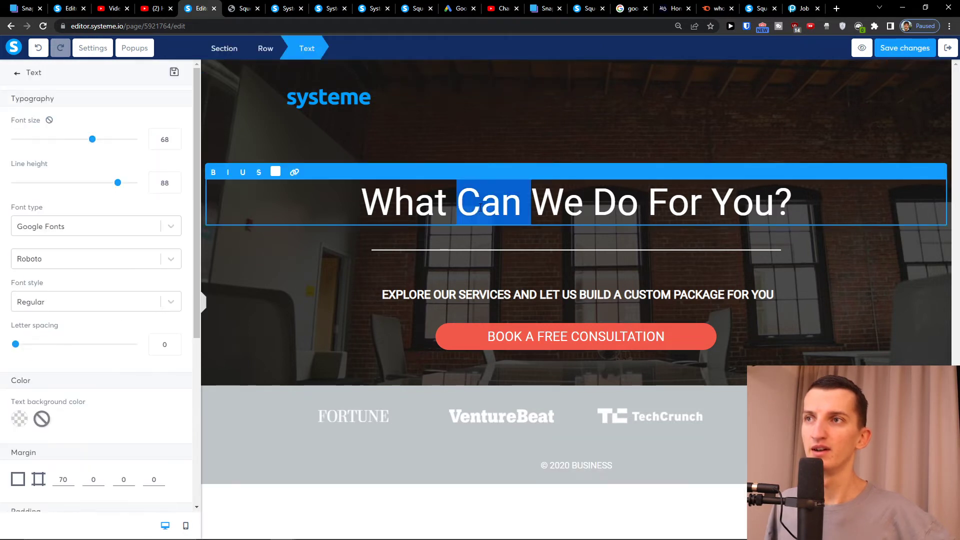
{"action": "triple_click", "coordinate": [477, 207]}
{"action": "type", "text": "BEST PRODUCT"}
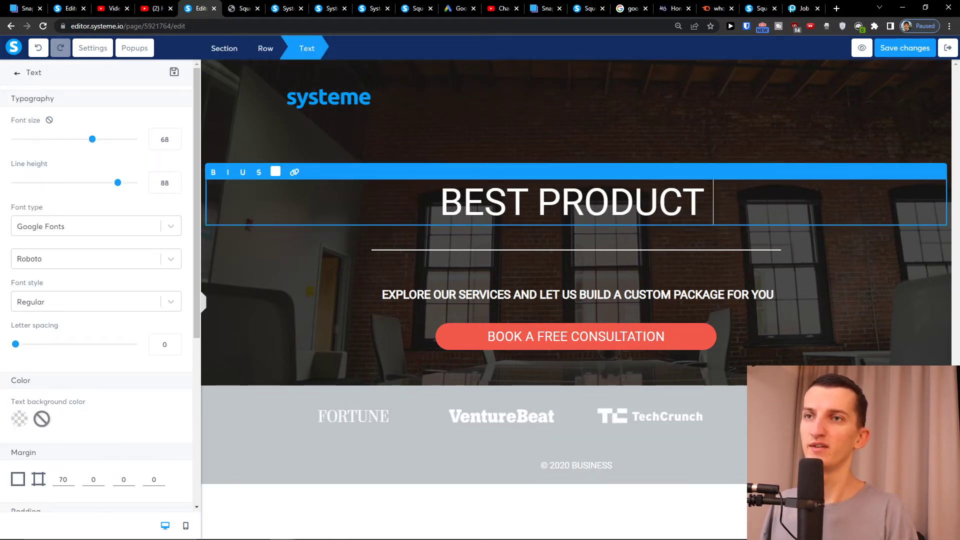
{"action": "key", "text": "BackSpace"}
{"action": "type", "text": "S FOR"}
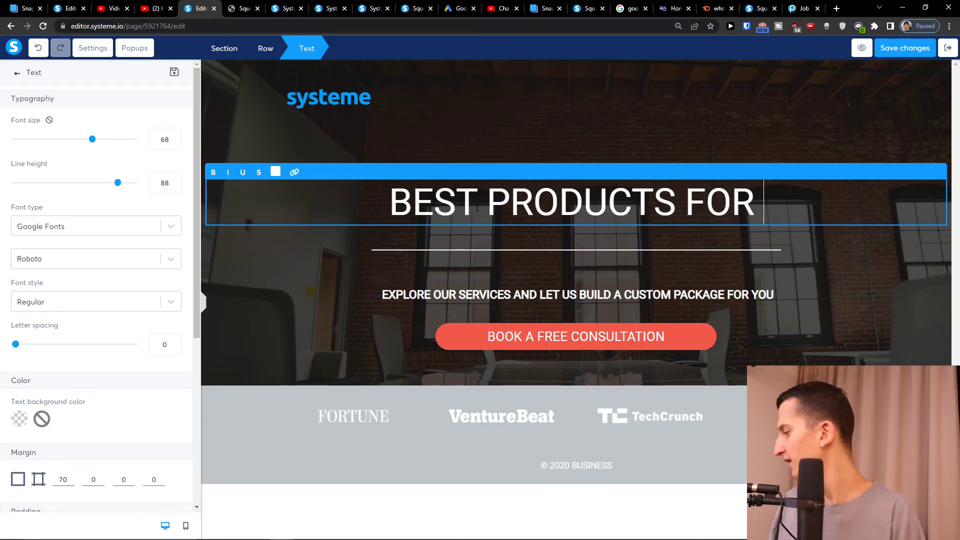
{"action": "type", "text": "WEIGHT LOSS"}
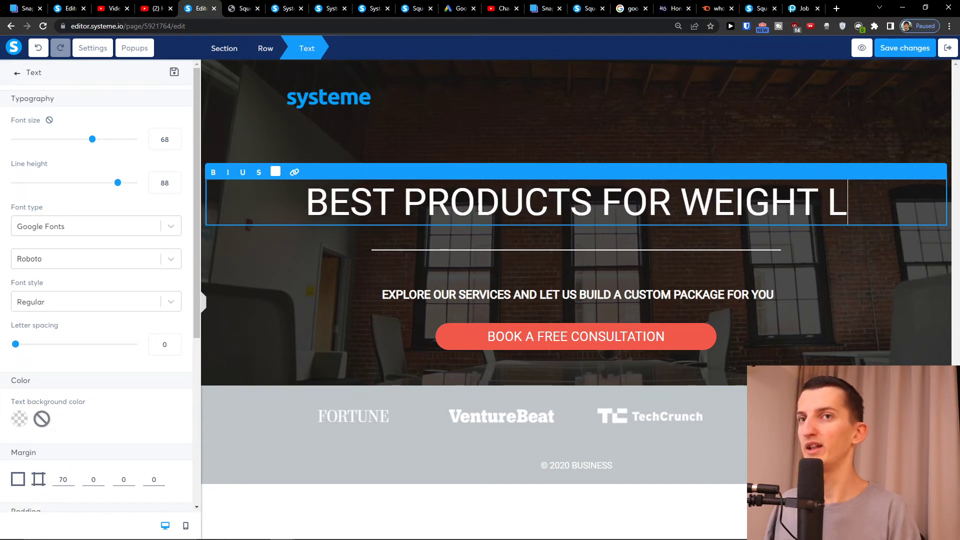
{"action": "left_click", "coordinate": [725, 449]}
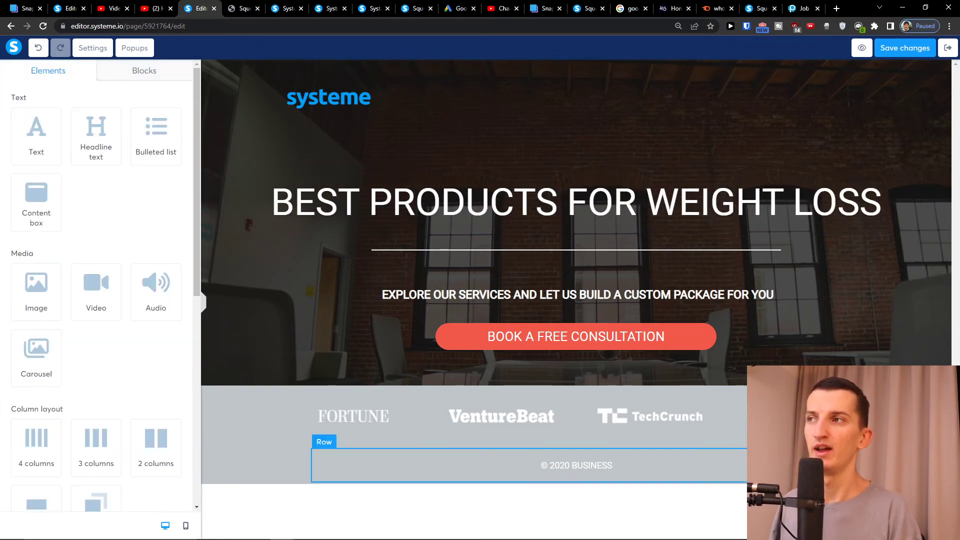
- Look through the available page elements and the ready-made section blocks for opt-in forms and features
{"action": "scroll", "coordinate": [115, 277], "scroll_direction": "down", "scroll_amount": 4}
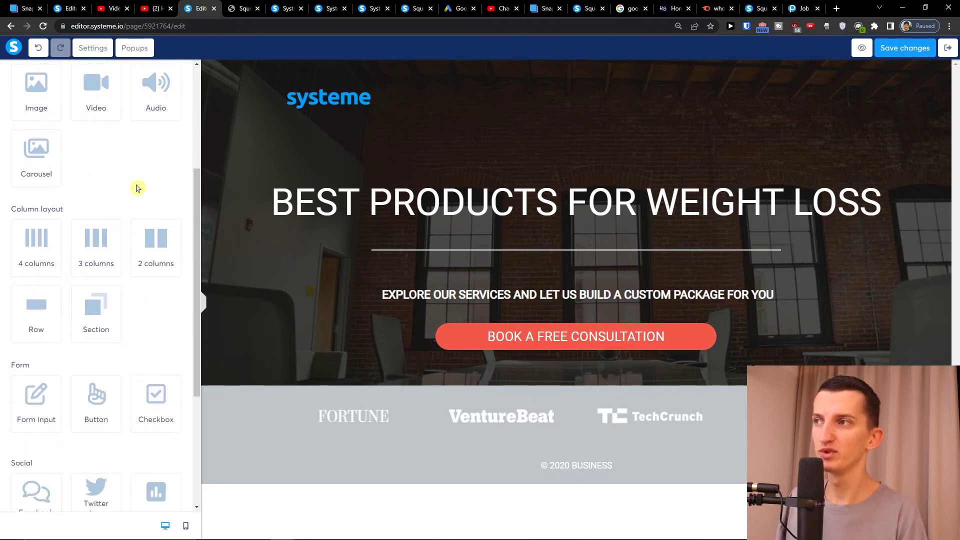
{"action": "scroll", "coordinate": [138, 188], "scroll_direction": "up", "scroll_amount": 3}
{"action": "scroll", "coordinate": [114, 193], "scroll_direction": "down", "scroll_amount": 4}
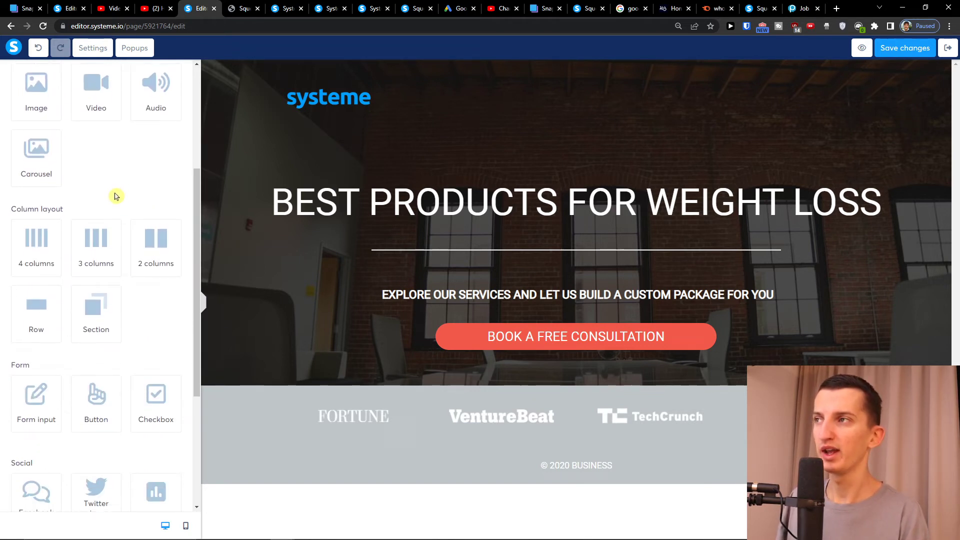
{"action": "scroll", "coordinate": [114, 191], "scroll_direction": "up", "scroll_amount": 5}
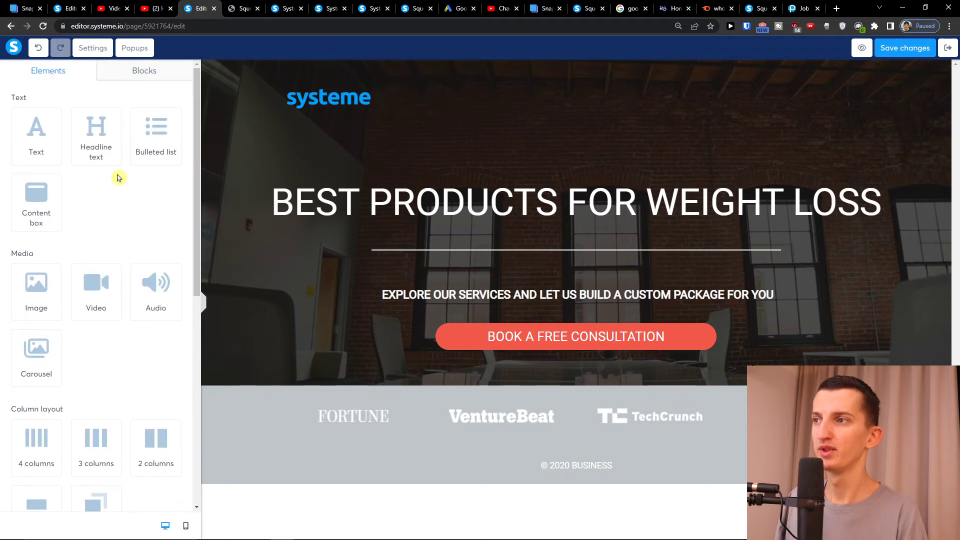
{"action": "left_click", "coordinate": [116, 72]}
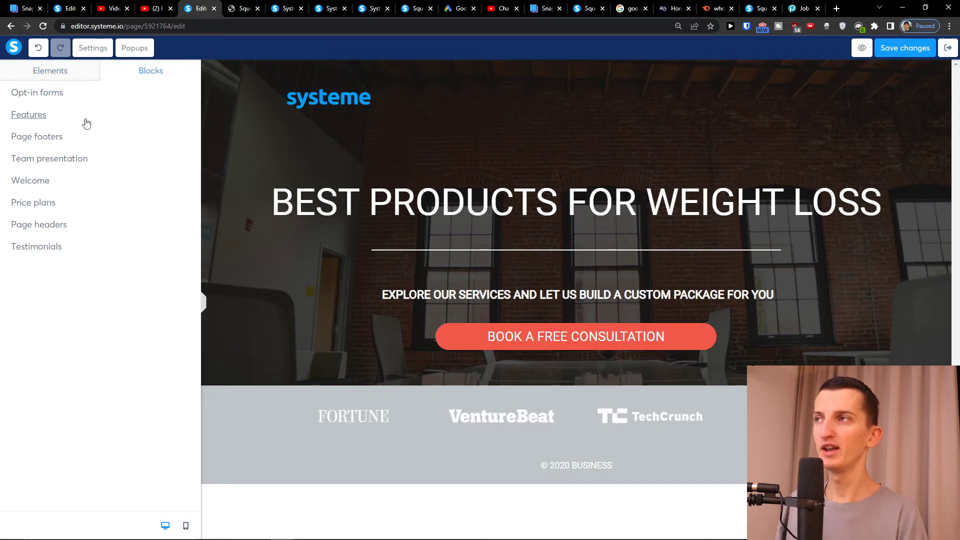
{"action": "left_click", "coordinate": [67, 102]}
{"action": "scroll", "coordinate": [98, 175], "scroll_direction": "down", "scroll_amount": 8}
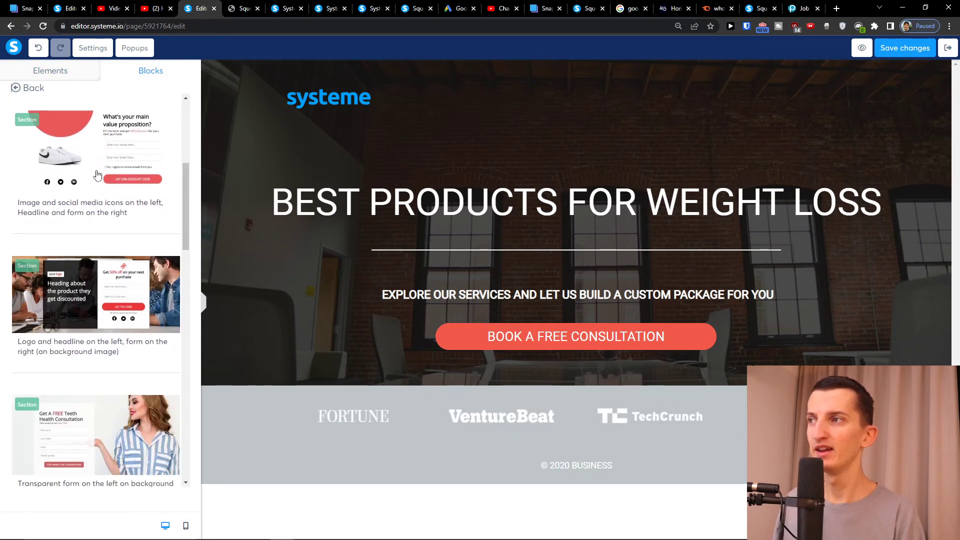
{"action": "left_click", "coordinate": [23, 88]}
{"action": "left_click", "coordinate": [69, 121]}
{"action": "scroll", "coordinate": [95, 134], "scroll_direction": "down", "scroll_amount": 3}
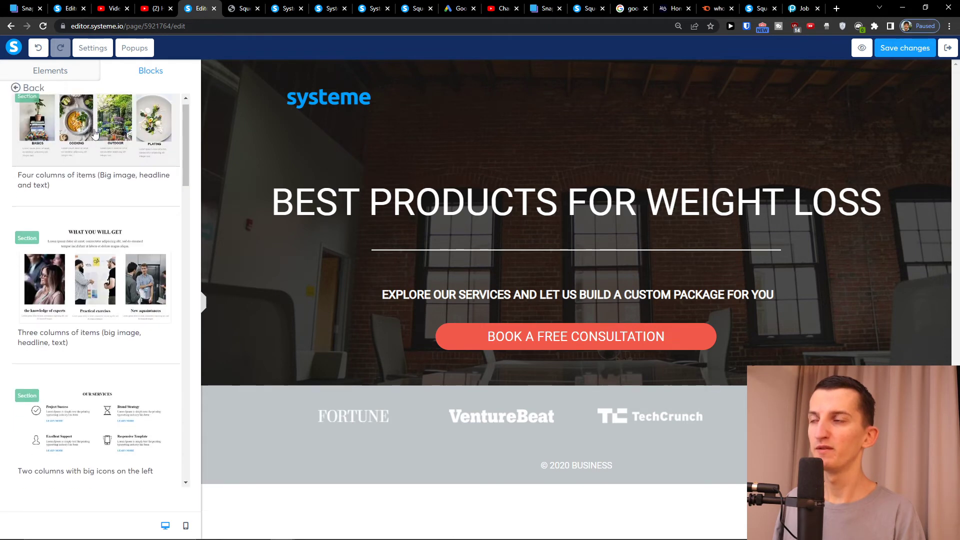
{"action": "scroll", "coordinate": [100, 135], "scroll_direction": "down", "scroll_amount": 9}
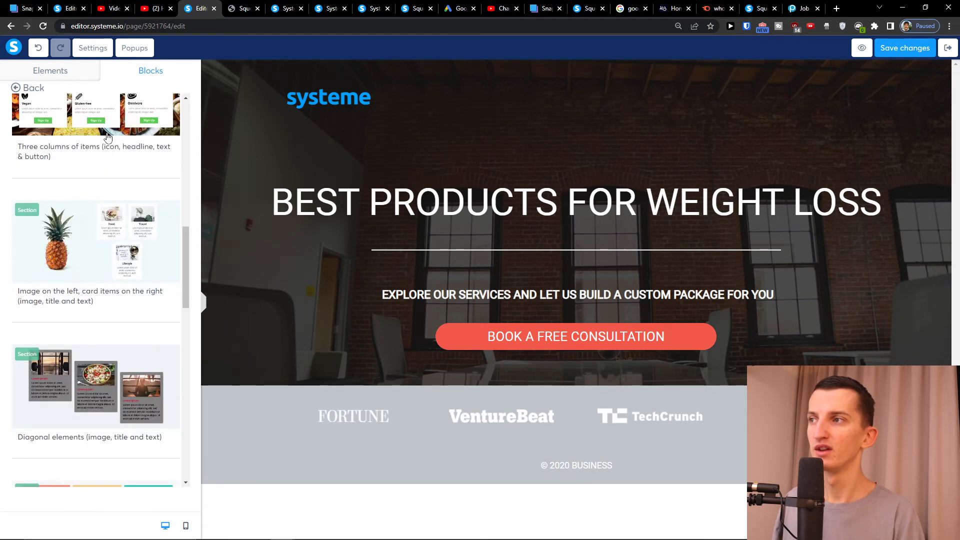
{"action": "scroll", "coordinate": [110, 136], "scroll_direction": "down", "scroll_amount": 10}
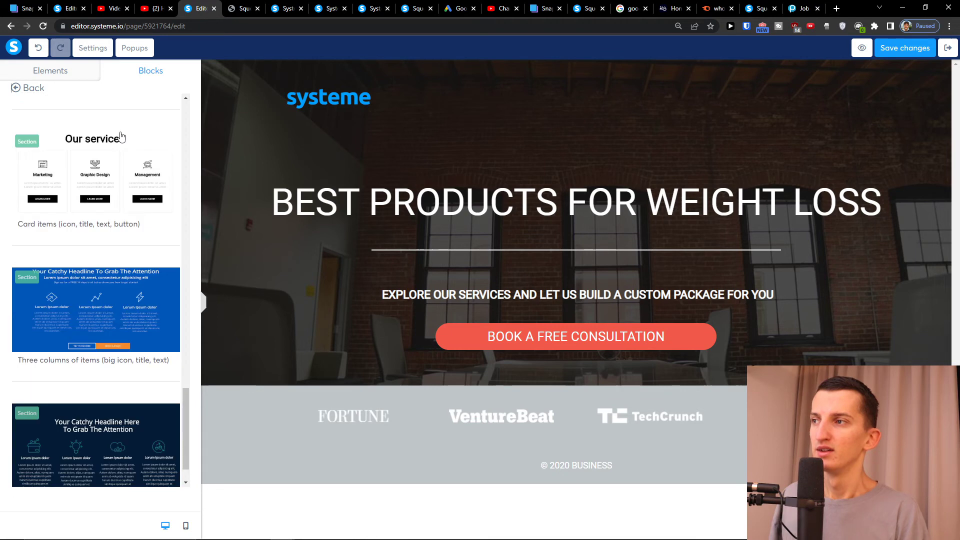
{"action": "scroll", "coordinate": [122, 137], "scroll_direction": "down", "scroll_amount": 1}
{"action": "left_click", "coordinate": [19, 90]}
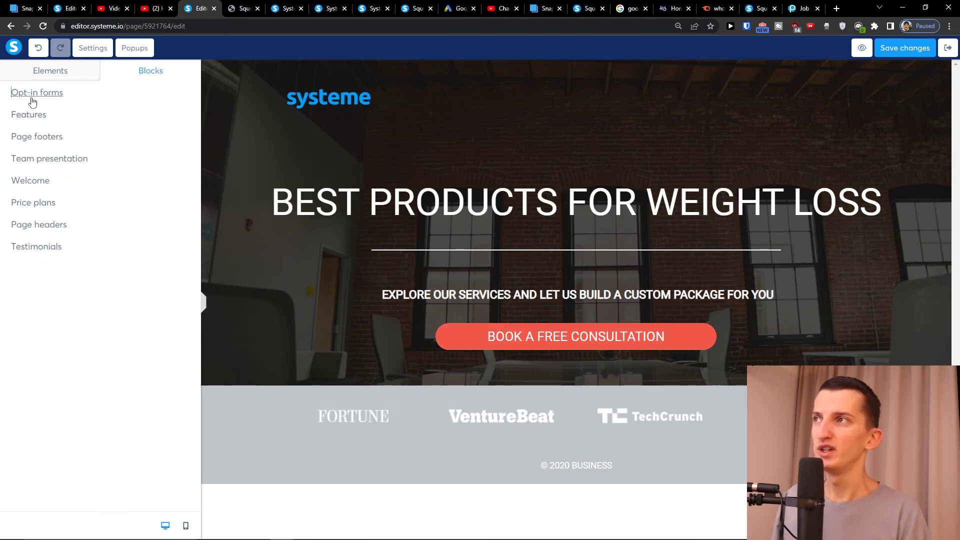
- Add the "Our services" features block with icon, title, text and button cards below the page's copyright strip
{"action": "left_click", "coordinate": [91, 122]}
{"action": "scroll", "coordinate": [113, 230], "scroll_direction": "down", "scroll_amount": 10}
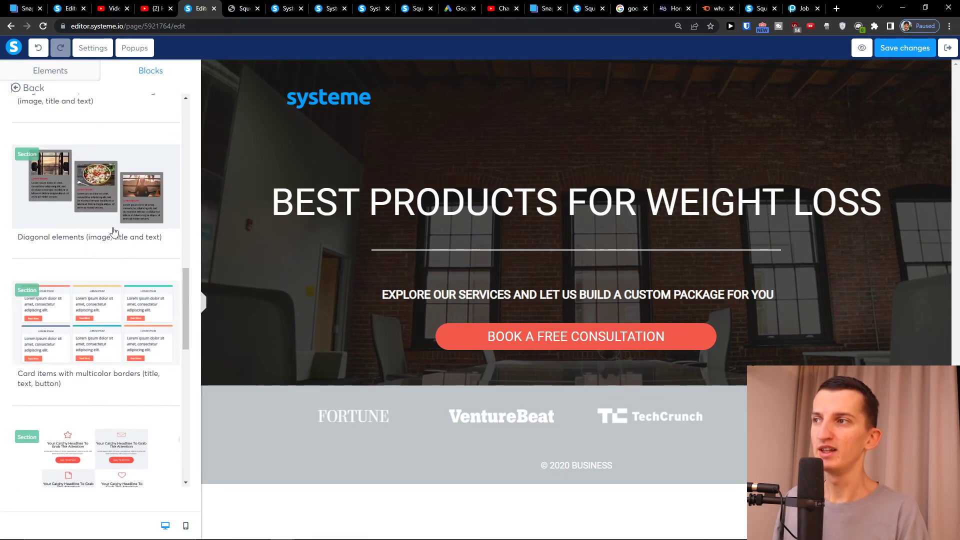
{"action": "scroll", "coordinate": [115, 231], "scroll_direction": "down", "scroll_amount": 4}
{"action": "scroll", "coordinate": [118, 232], "scroll_direction": "down", "scroll_amount": 3}
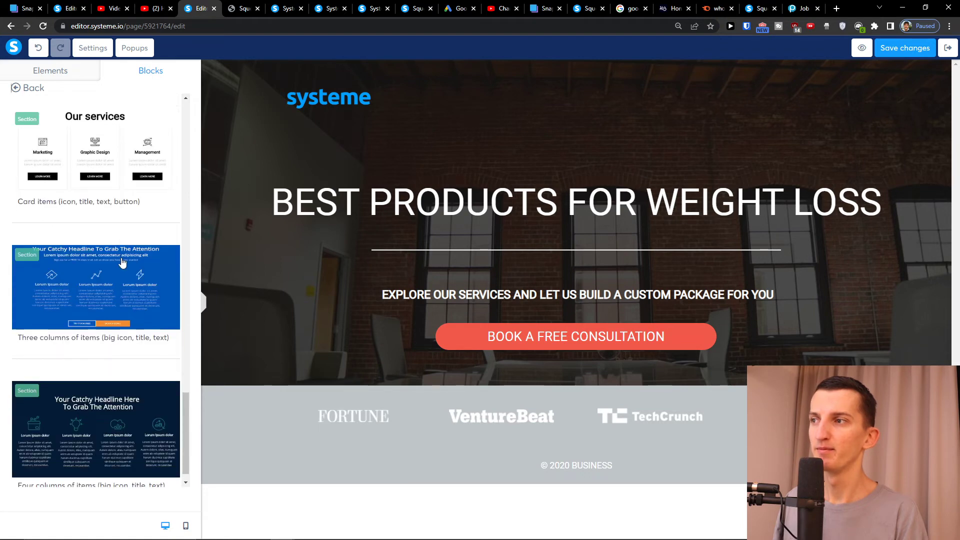
{"action": "scroll", "coordinate": [120, 236], "scroll_direction": "up", "scroll_amount": 1}
{"action": "left_click_drag", "start_coordinate": [138, 216], "coordinate": [538, 500]}
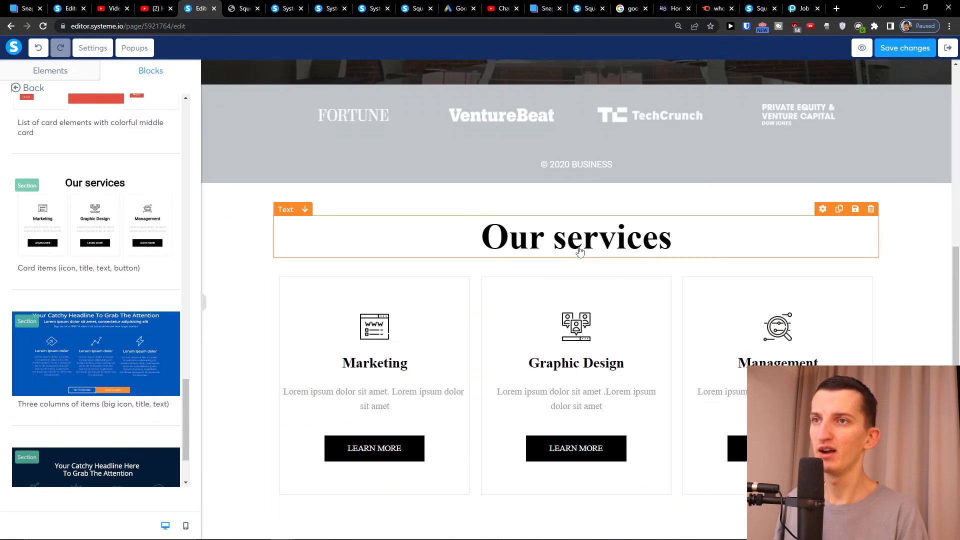
- Insert a three-column row beneath the Marketing, Graphic Design and Management cards
{"action": "left_click", "coordinate": [379, 335]}
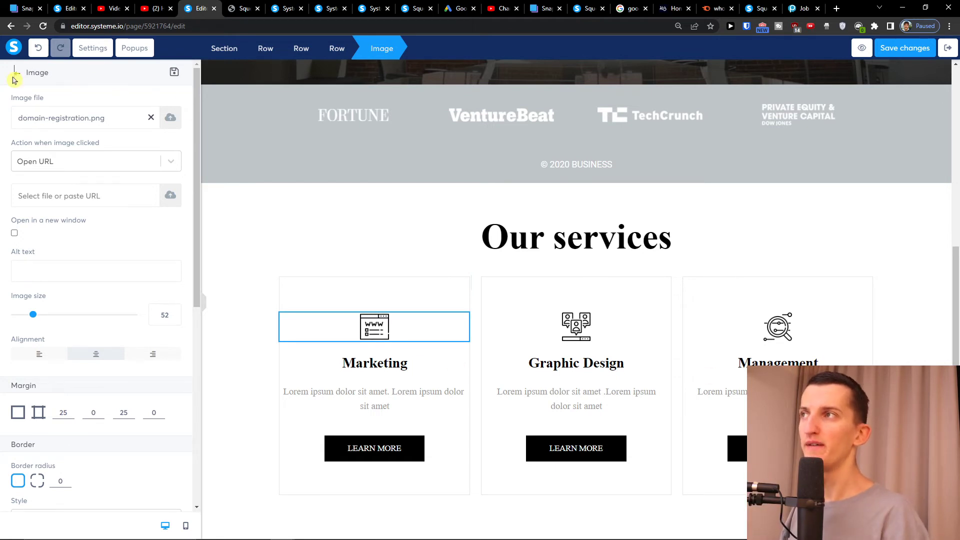
{"action": "left_click", "coordinate": [17, 74]}
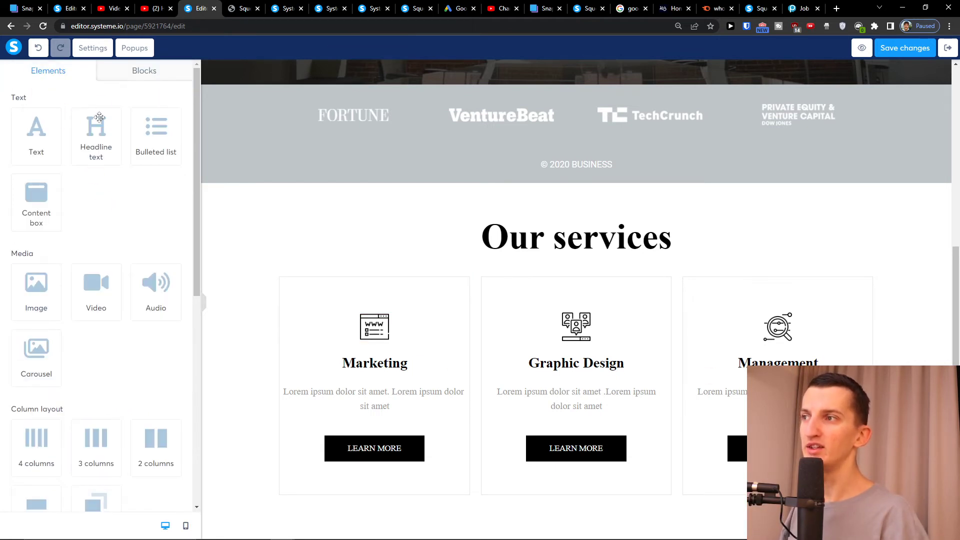
{"action": "scroll", "coordinate": [50, 200], "scroll_direction": "down", "scroll_amount": 4}
{"action": "left_click_drag", "start_coordinate": [65, 247], "coordinate": [506, 521]}
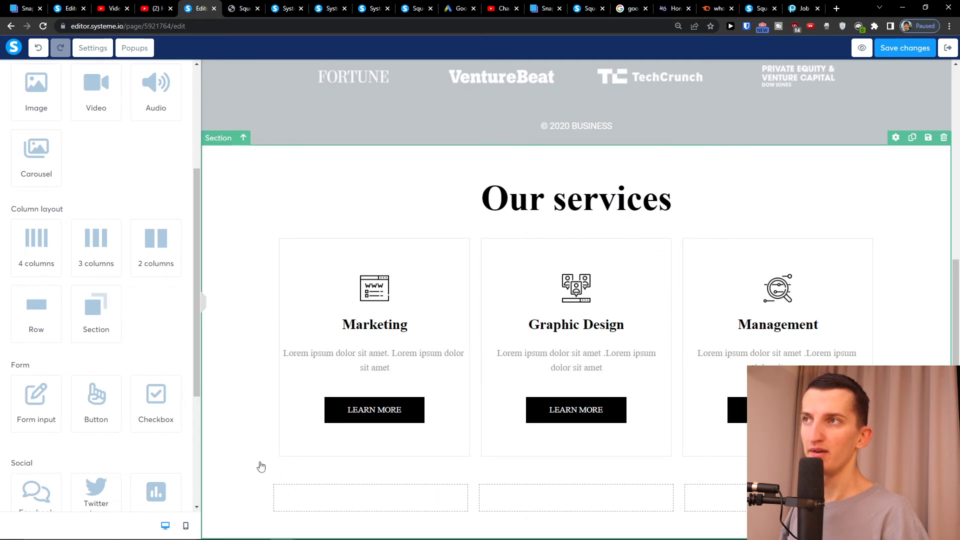
- Place an image element in the new row's first column and a headline text in its second column
{"action": "scroll", "coordinate": [100, 131], "scroll_direction": "up", "scroll_amount": 5}
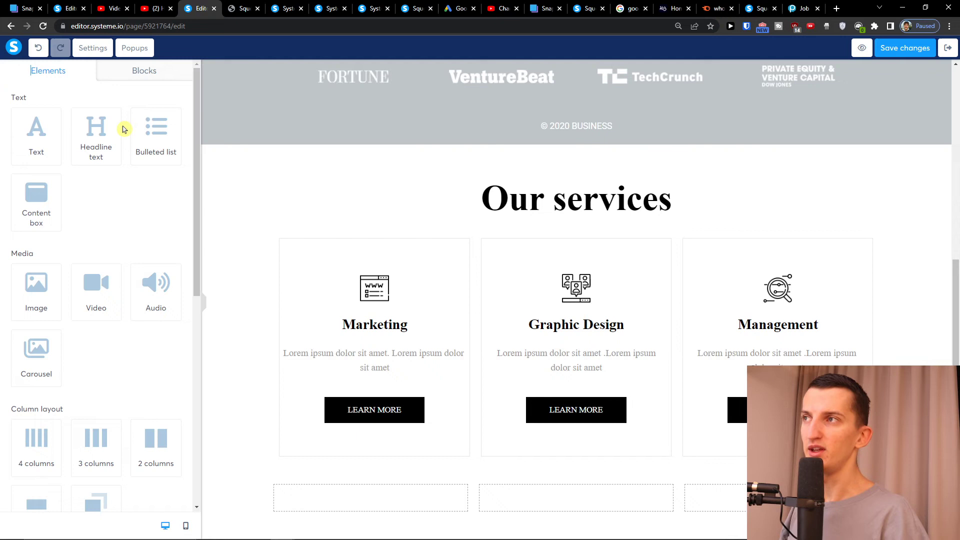
{"action": "left_click_drag", "start_coordinate": [15, 303], "coordinate": [350, 519]}
{"action": "scroll", "coordinate": [250, 380], "scroll_direction": "down", "scroll_amount": 3}
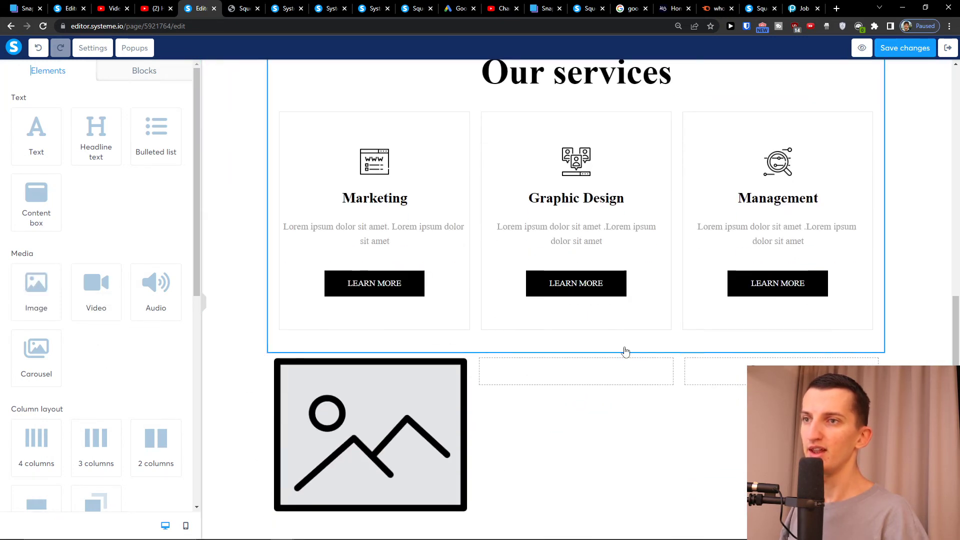
{"action": "left_click_drag", "start_coordinate": [126, 169], "coordinate": [589, 367]}
{"action": "left_click", "coordinate": [169, 200]}
{"action": "left_click_drag", "start_coordinate": [110, 149], "coordinate": [587, 383]}
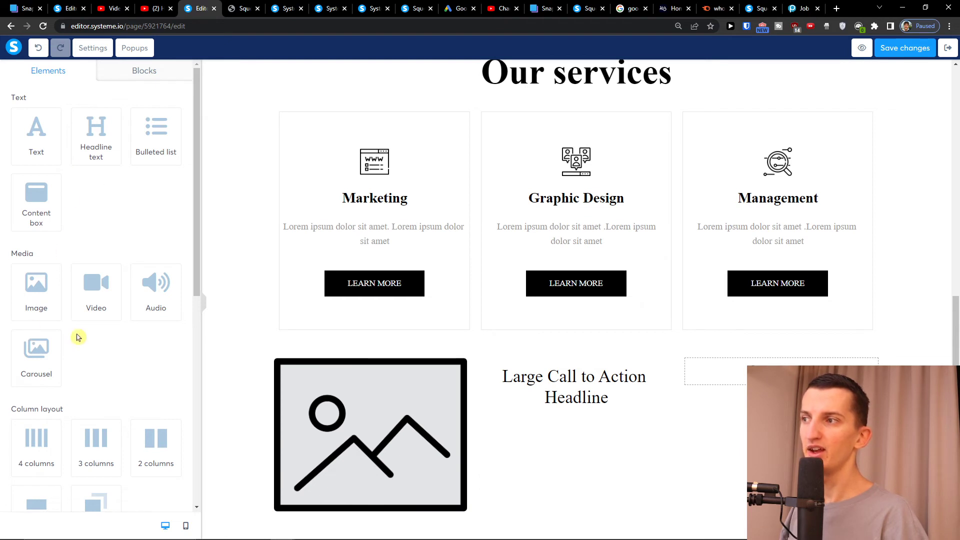
- Add a button to the row's third column and shrink the first column's placeholder image to about two thirds of its width
{"action": "scroll", "coordinate": [77, 337], "scroll_direction": "down", "scroll_amount": 8}
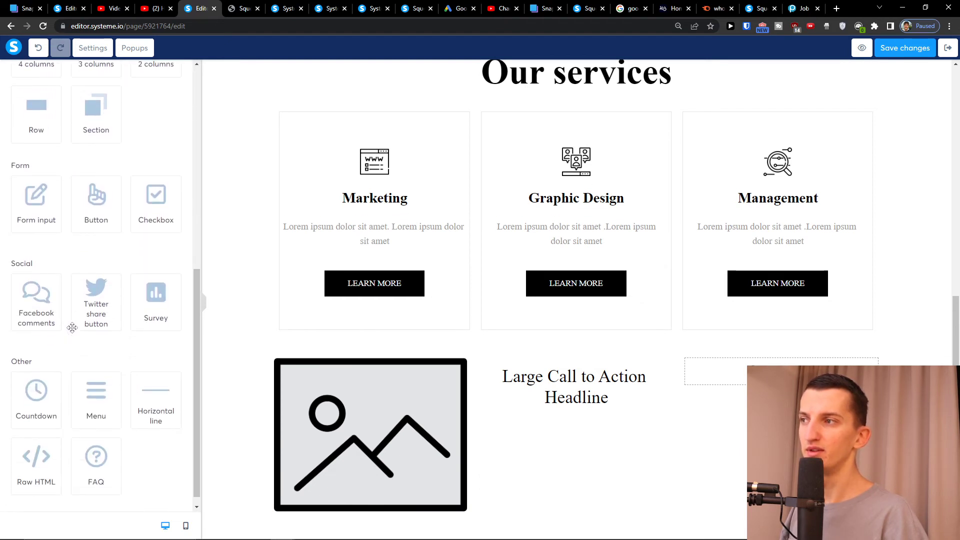
{"action": "left_click_drag", "start_coordinate": [89, 224], "coordinate": [716, 397]}
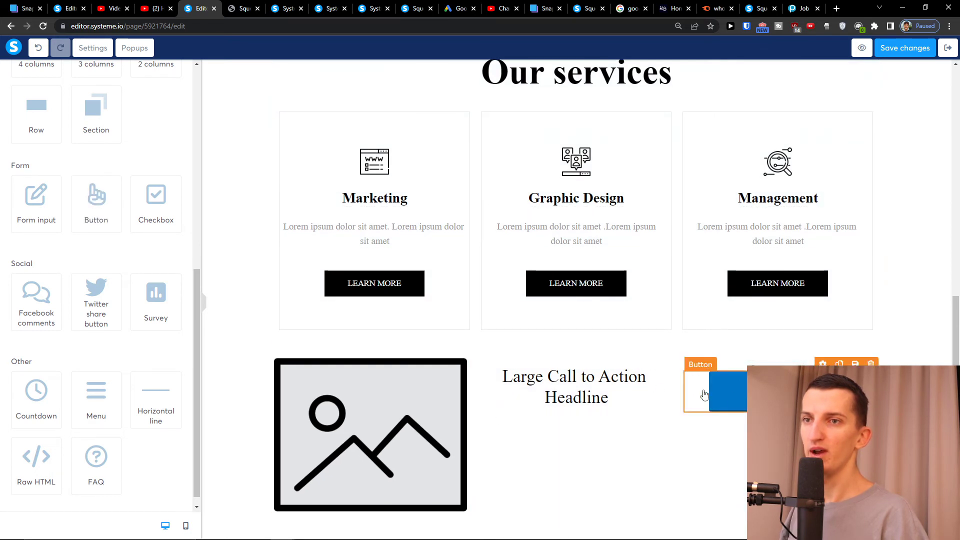
{"action": "left_click", "coordinate": [426, 439]}
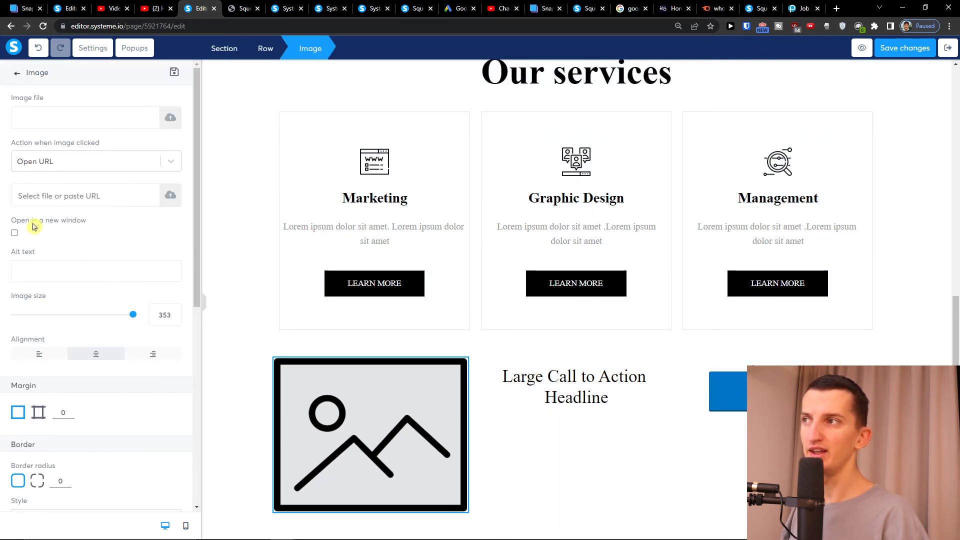
{"action": "left_click_drag", "start_coordinate": [134, 318], "coordinate": [92, 319]}
- Open the second column's headline text and review the new button's action, typography, color and padding settings
{"action": "left_click", "coordinate": [575, 455]}
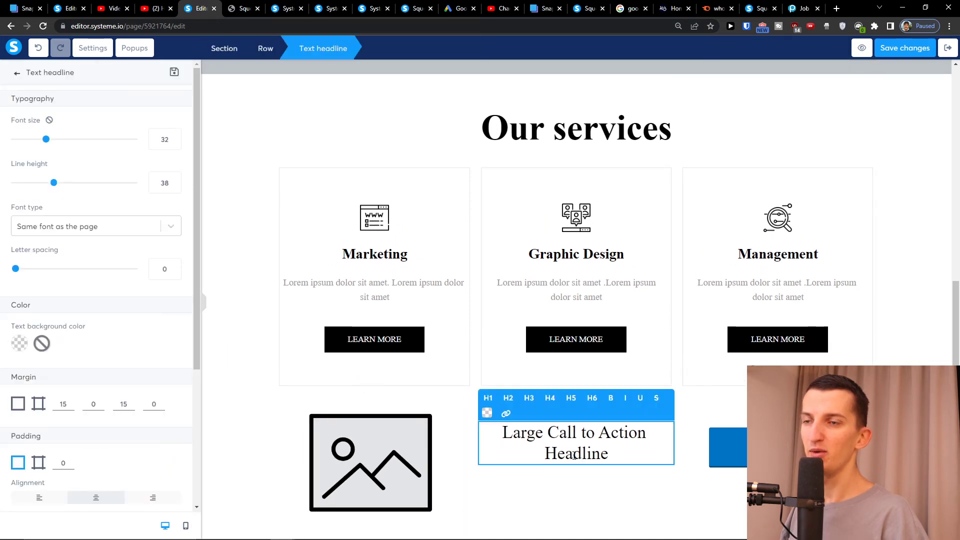
{"action": "triple_click", "coordinate": [574, 455]}
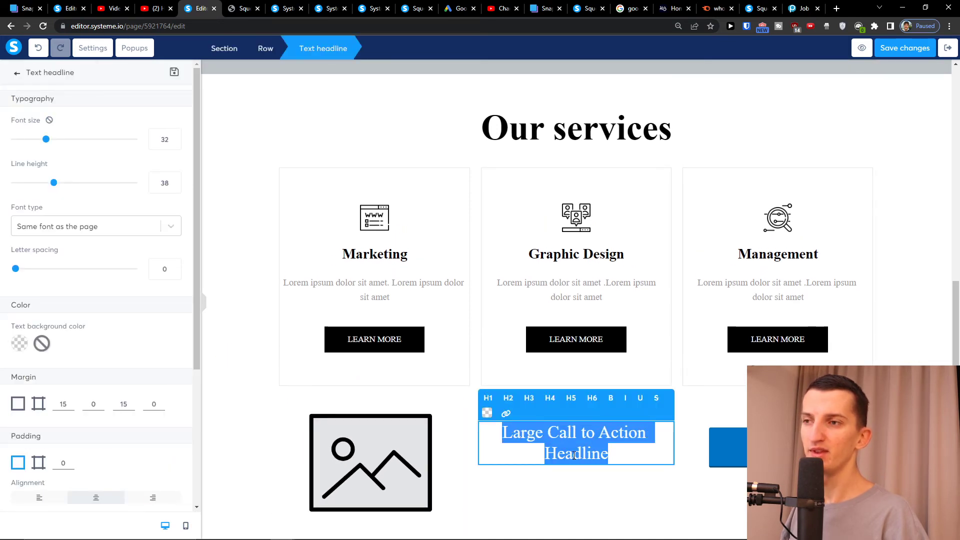
{"action": "left_click", "coordinate": [408, 444]}
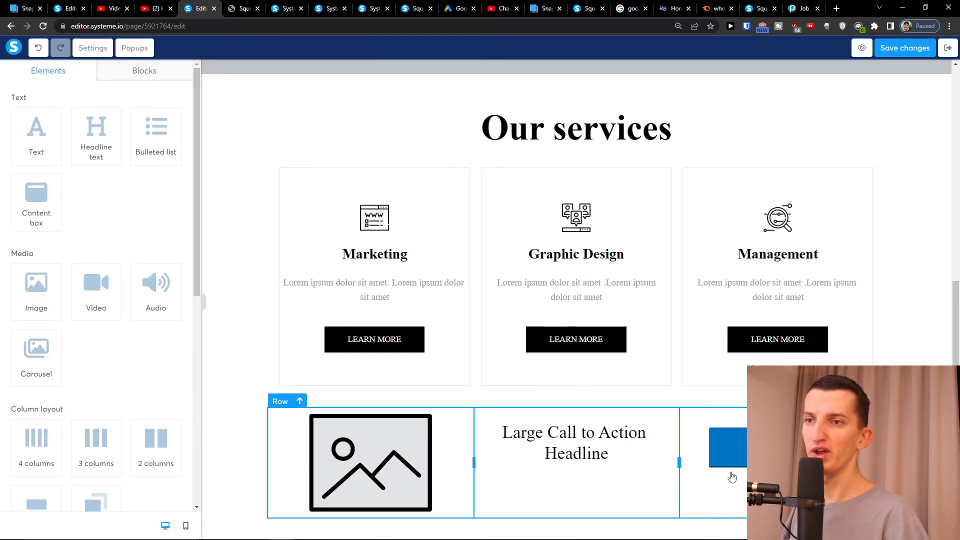
{"action": "left_click", "coordinate": [743, 444]}
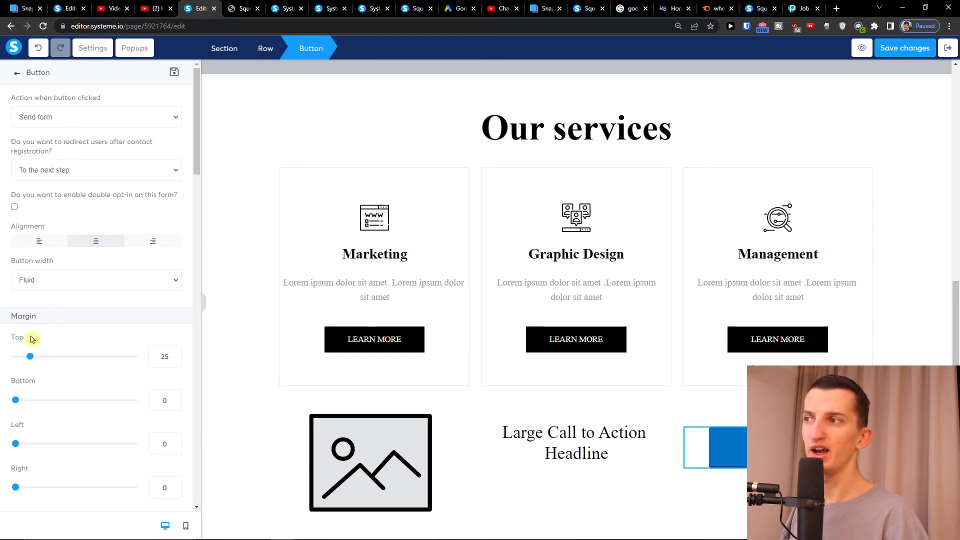
{"action": "scroll", "coordinate": [58, 279], "scroll_direction": "down", "scroll_amount": 5}
{"action": "scroll", "coordinate": [70, 270], "scroll_direction": "up", "scroll_amount": 2}
{"action": "scroll", "coordinate": [85, 265], "scroll_direction": "down", "scroll_amount": 9}
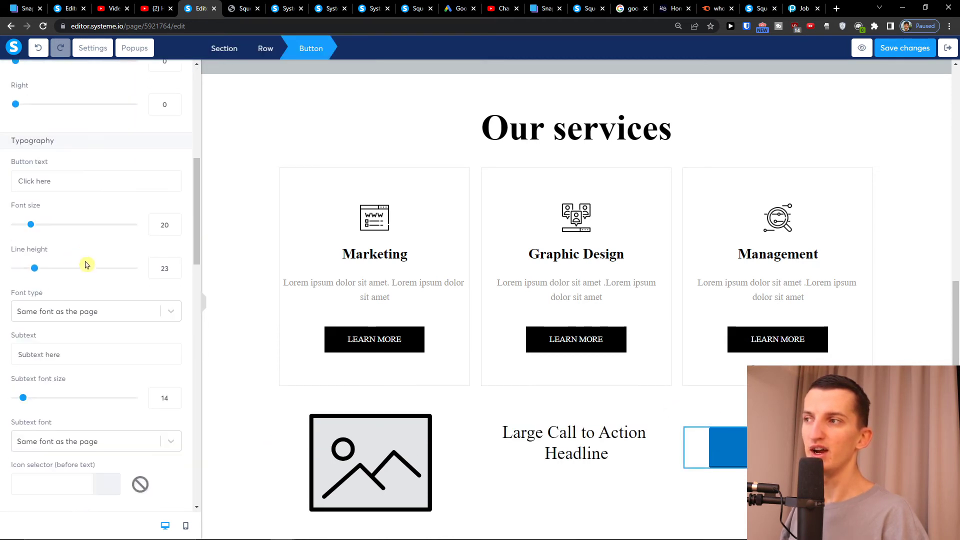
{"action": "scroll", "coordinate": [100, 262], "scroll_direction": "down", "scroll_amount": 3}
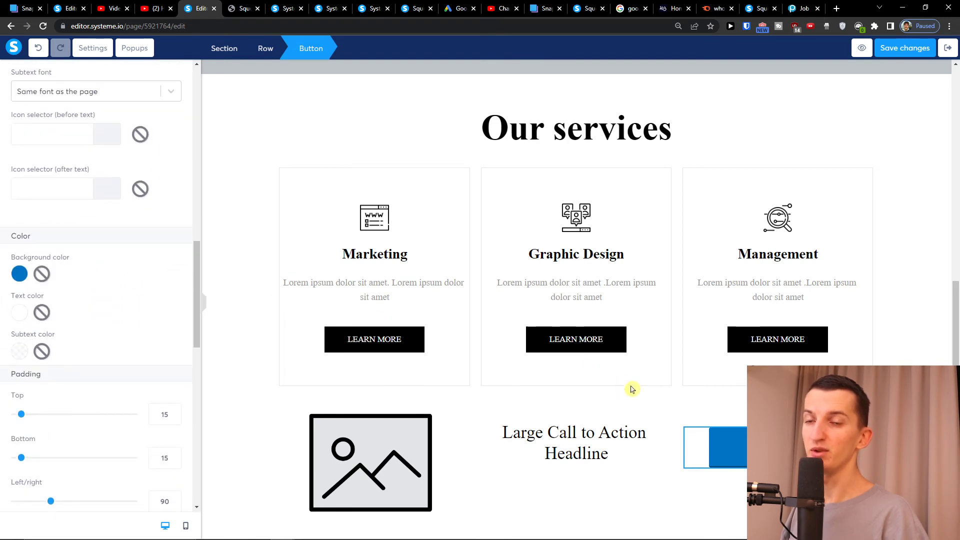
{"action": "left_click", "coordinate": [384, 433]}
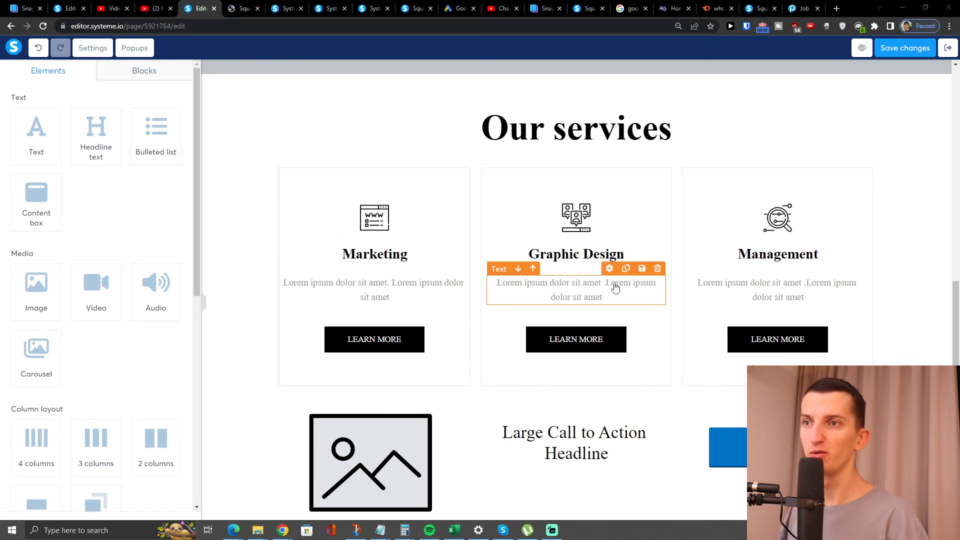
- Look through the ready-made Features section blocks for other product layouts
{"action": "scroll", "coordinate": [610, 287], "scroll_direction": "up", "scroll_amount": 8}
{"action": "scroll", "coordinate": [608, 285], "scroll_direction": "down", "scroll_amount": 8}
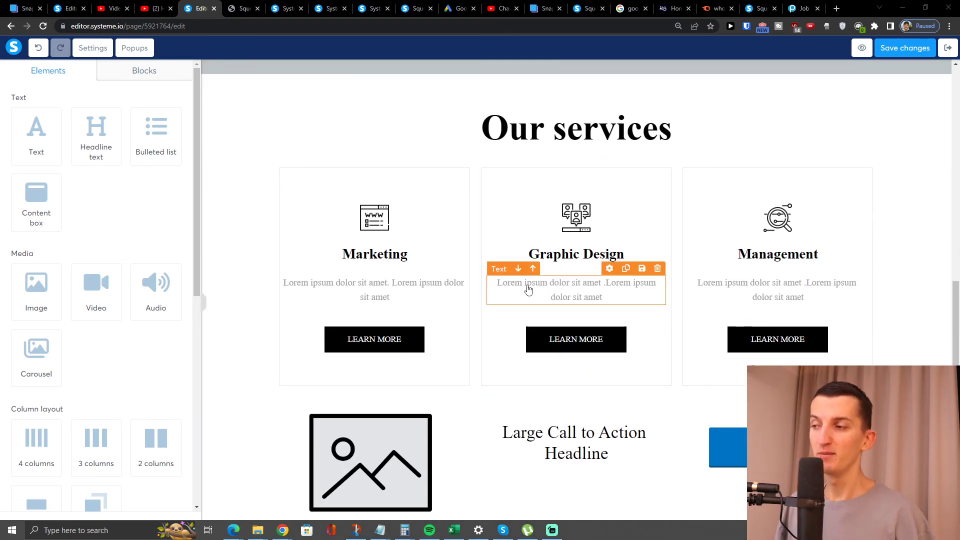
{"action": "left_click", "coordinate": [130, 75]}
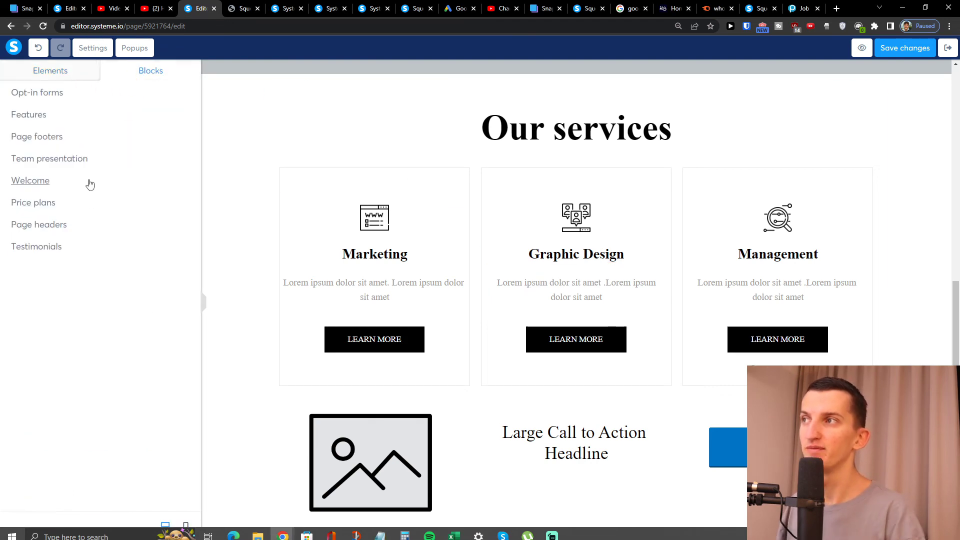
{"action": "left_click", "coordinate": [80, 116]}
{"action": "scroll", "coordinate": [100, 200], "scroll_direction": "down", "scroll_amount": 10}
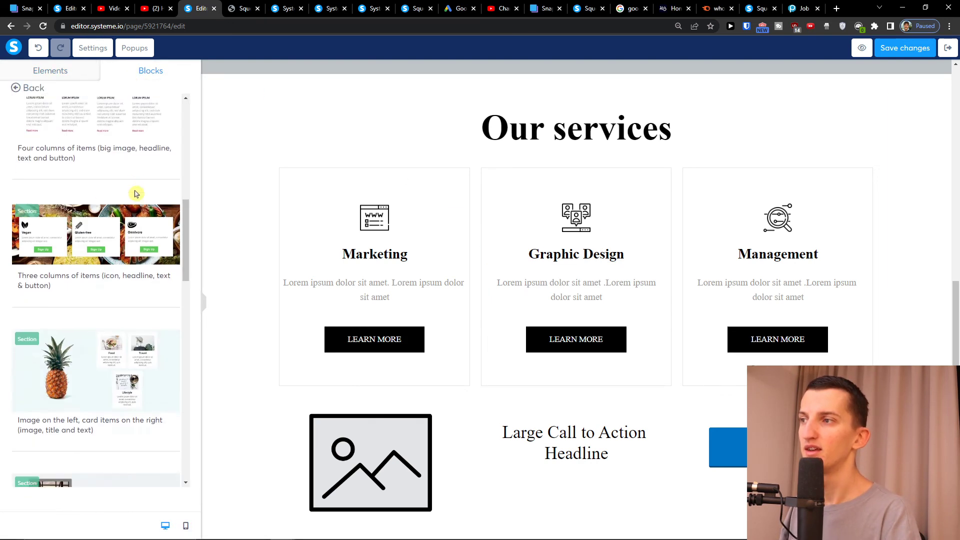
{"action": "scroll", "coordinate": [135, 194], "scroll_direction": "down", "scroll_amount": 10}
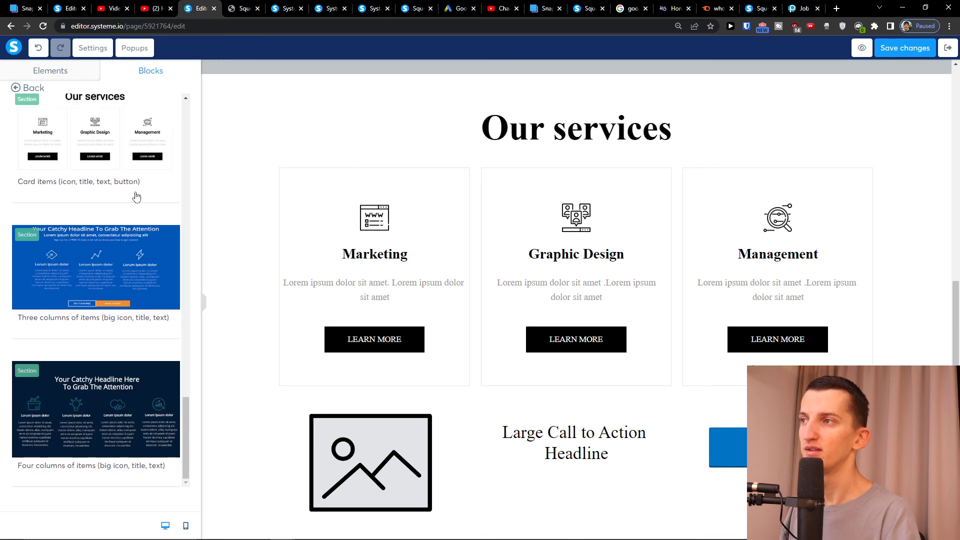
{"action": "scroll", "coordinate": [131, 199], "scroll_direction": "up", "scroll_amount": 15}
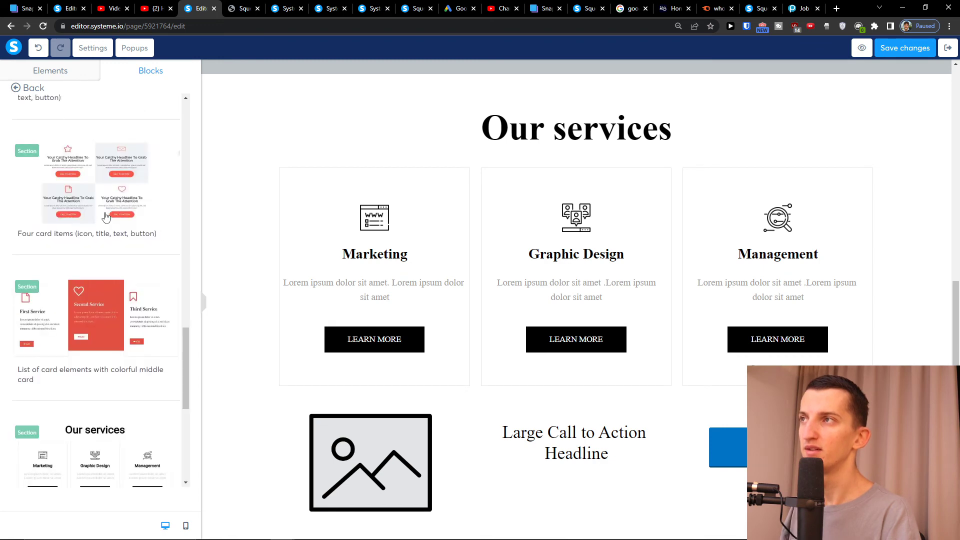
{"action": "left_click", "coordinate": [33, 90]}
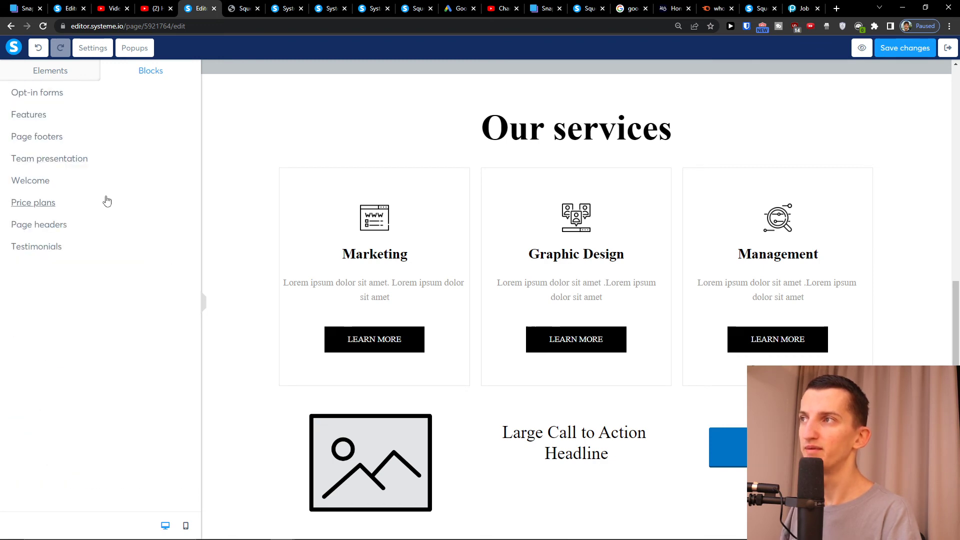
- Look through the ready-made Price plans and Page headers section blocks
{"action": "left_click", "coordinate": [33, 202]}
{"action": "scroll", "coordinate": [130, 224], "scroll_direction": "down", "scroll_amount": 1}
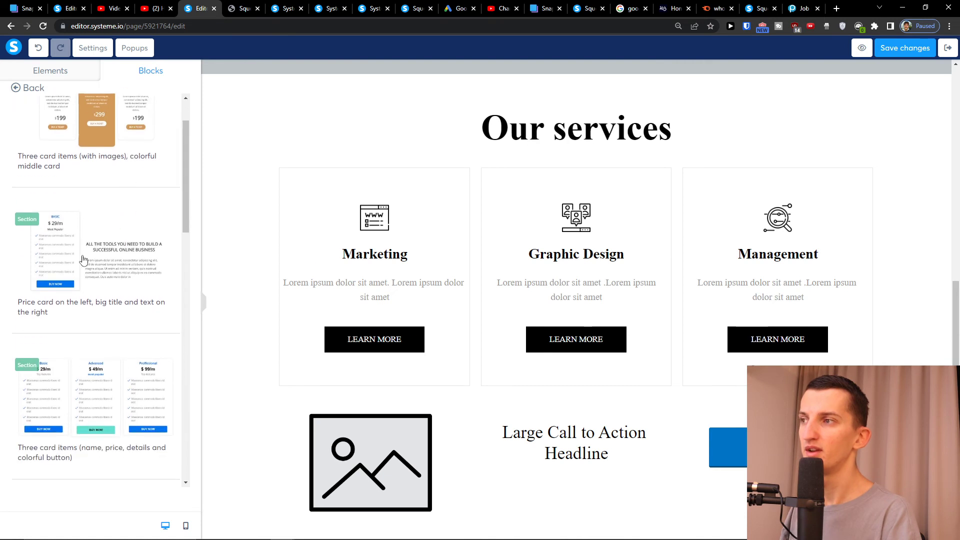
{"action": "scroll", "coordinate": [83, 259], "scroll_direction": "down", "scroll_amount": 10}
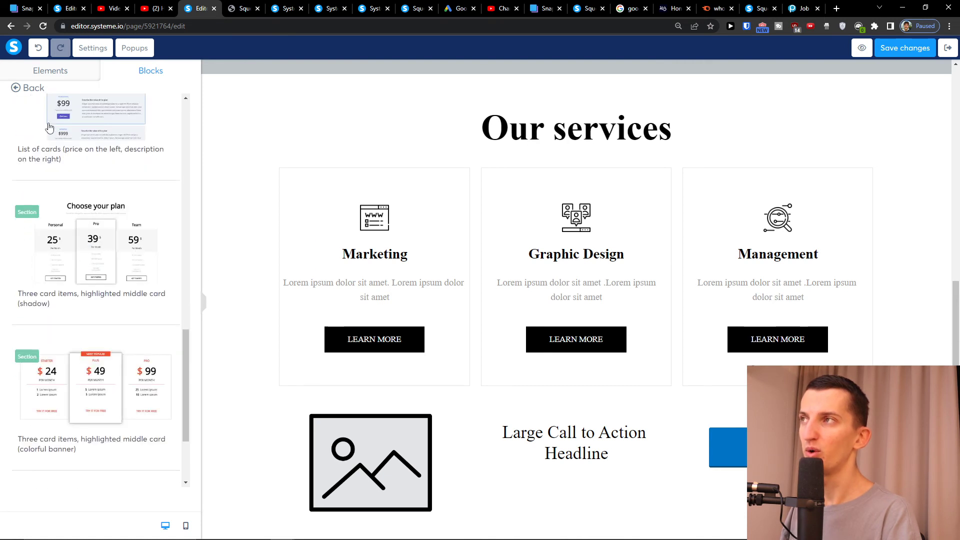
{"action": "left_click", "coordinate": [28, 90]}
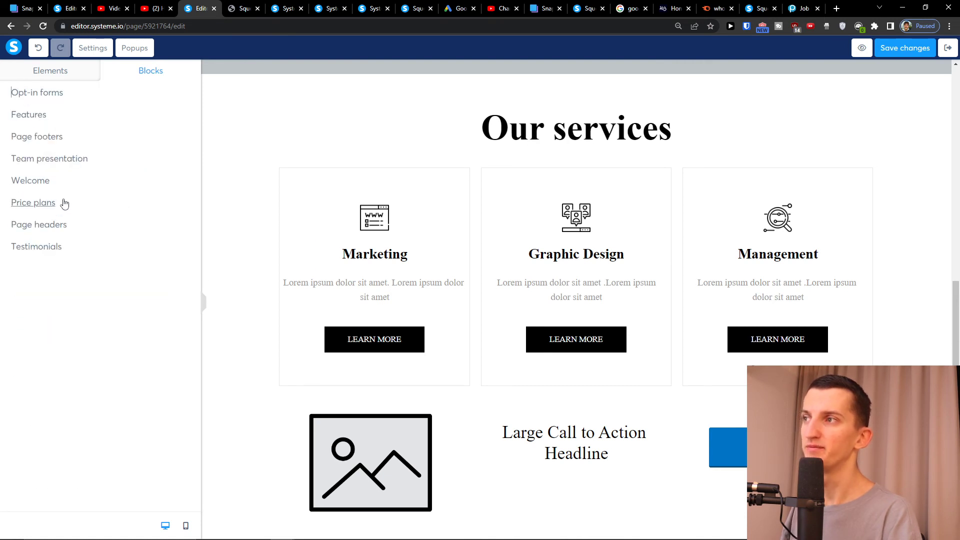
{"action": "left_click", "coordinate": [112, 230]}
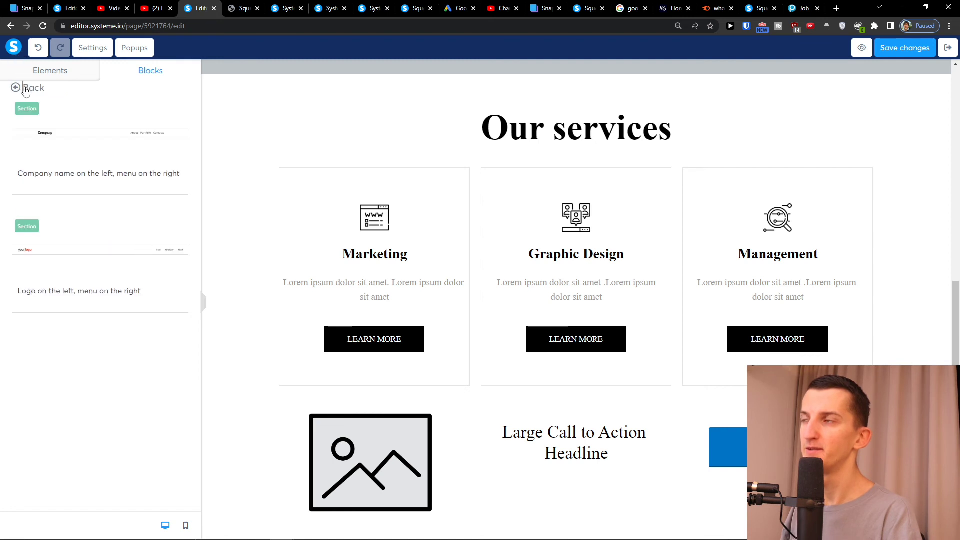
{"action": "left_click", "coordinate": [26, 90]}
{"action": "left_click", "coordinate": [108, 199]}
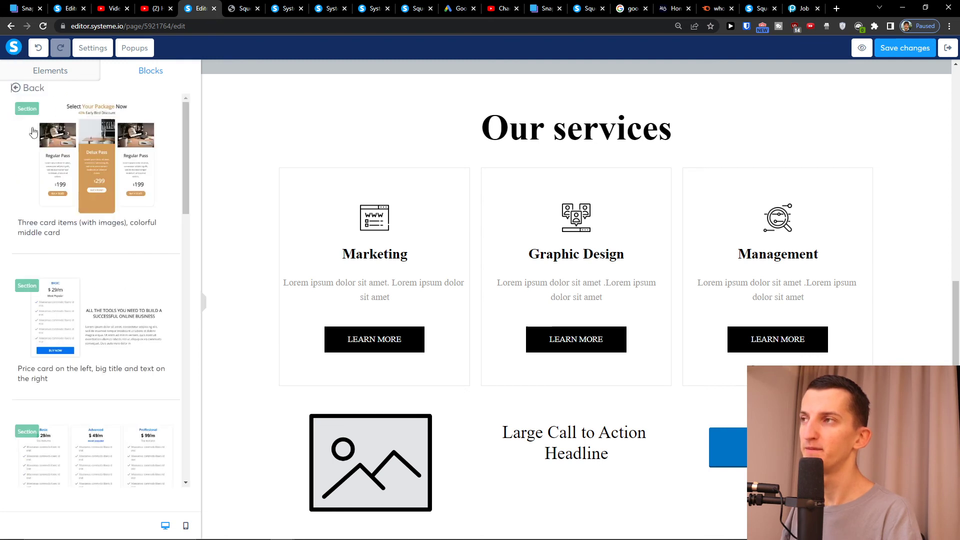
{"action": "left_click", "coordinate": [17, 90]}
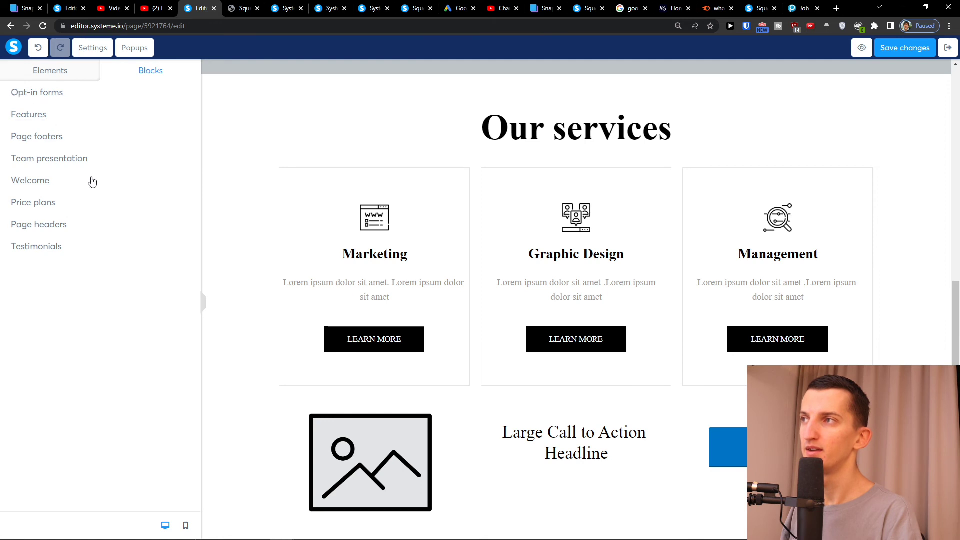
- Add the "They talk about us" testimonials block with round-image cards below the image, headline and button row
{"action": "left_click", "coordinate": [95, 258]}
{"action": "scroll", "coordinate": [131, 249], "scroll_direction": "down", "scroll_amount": 8}
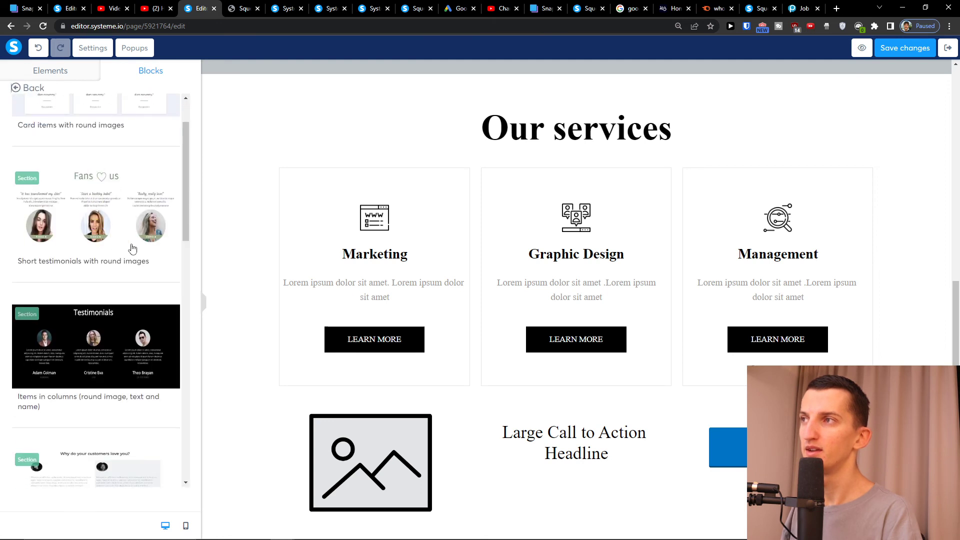
{"action": "scroll", "coordinate": [131, 250], "scroll_direction": "down", "scroll_amount": 4}
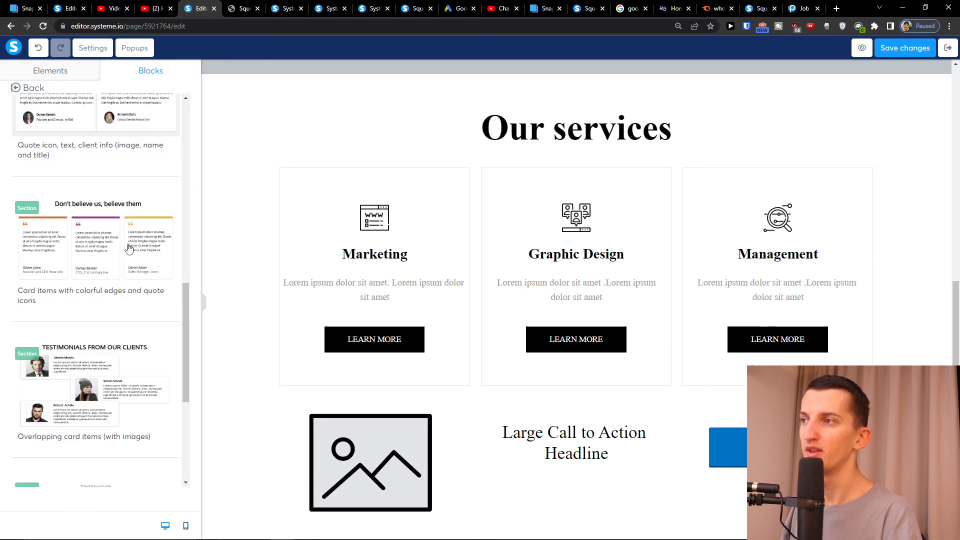
{"action": "scroll", "coordinate": [129, 246], "scroll_direction": "up", "scroll_amount": 12}
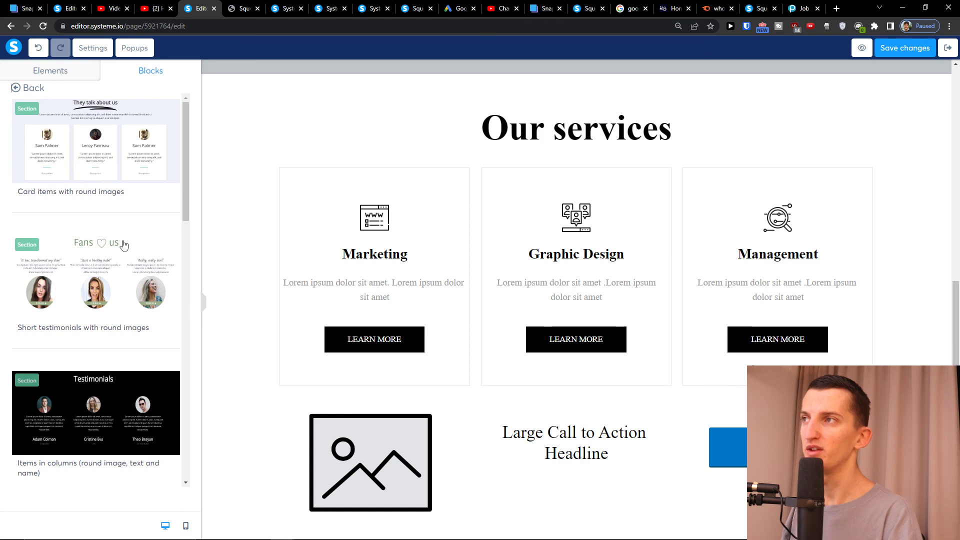
{"action": "scroll", "coordinate": [419, 346], "scroll_direction": "down", "scroll_amount": 8}
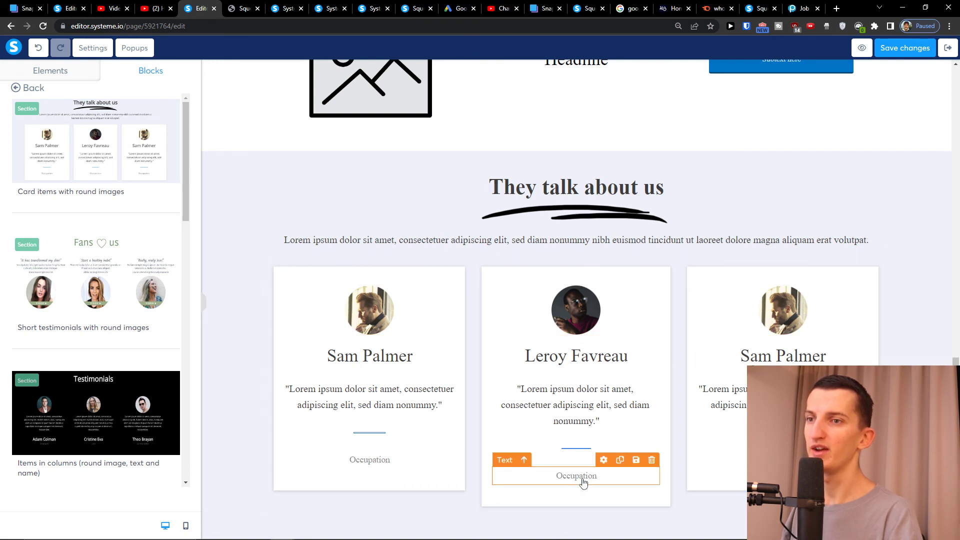
- Add a Button element below the short divider line in each of the three testimonial cards
{"action": "left_click", "coordinate": [50, 71]}
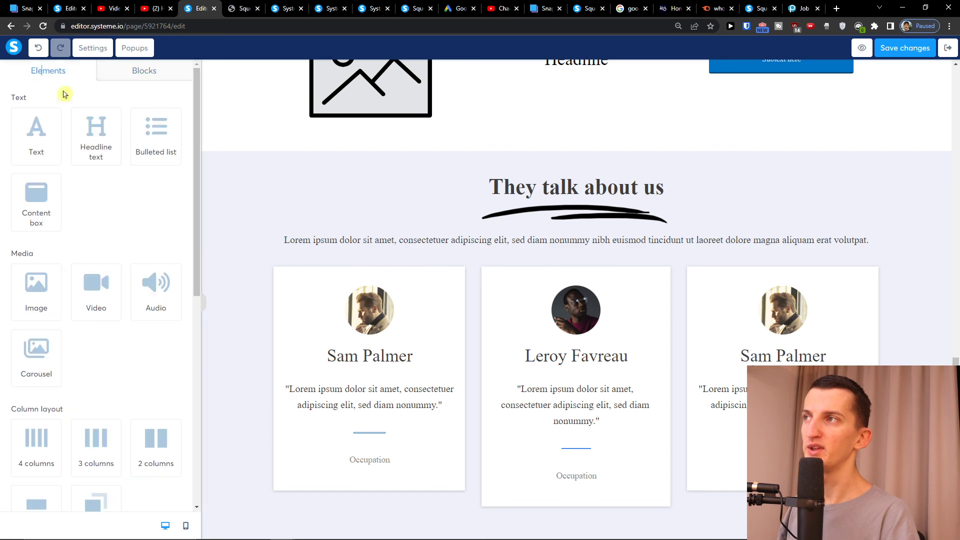
{"action": "scroll", "coordinate": [52, 179], "scroll_direction": "down", "scroll_amount": 1}
{"action": "scroll", "coordinate": [52, 244], "scroll_direction": "down", "scroll_amount": 4}
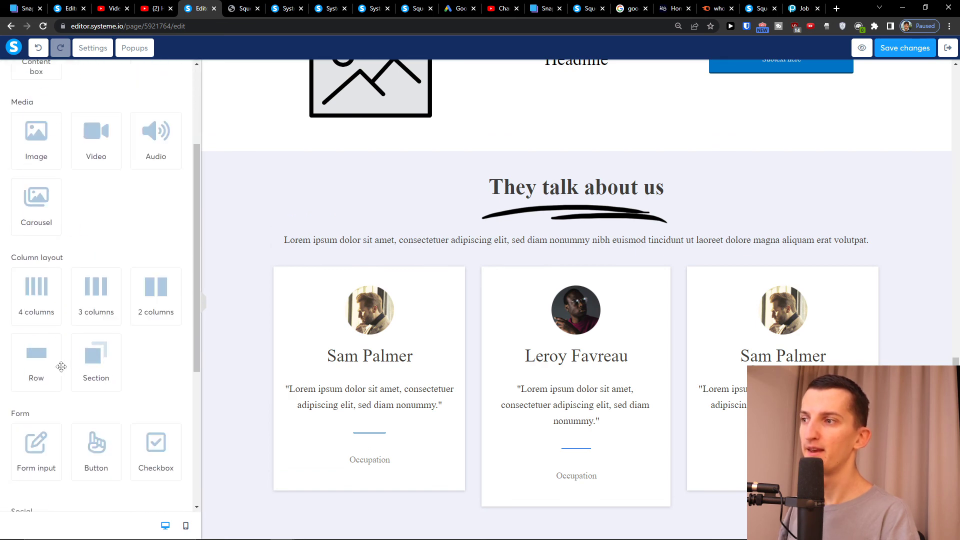
{"action": "left_click_drag", "start_coordinate": [87, 286], "coordinate": [364, 456]}
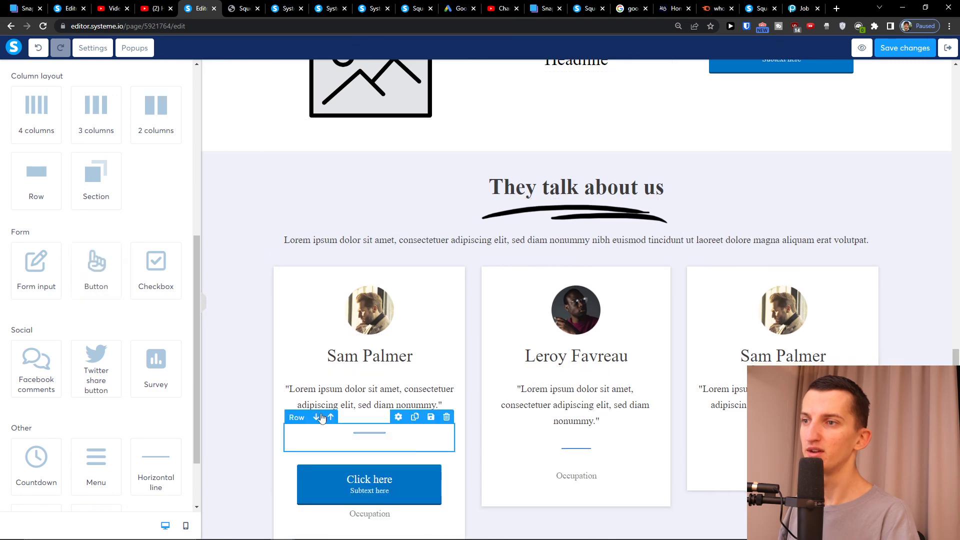
{"action": "left_click_drag", "start_coordinate": [114, 277], "coordinate": [595, 459]}
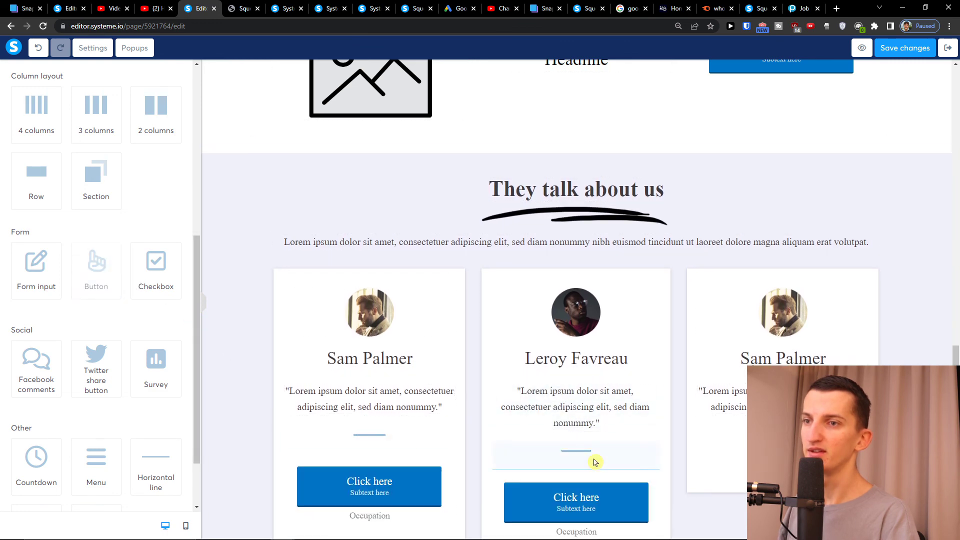
{"action": "left_click_drag", "start_coordinate": [96, 267], "coordinate": [780, 437]}
- Delete the word "nonummy" from the middle testimonial card's quote
{"action": "scroll", "coordinate": [575, 375], "scroll_direction": "down", "scroll_amount": 1}
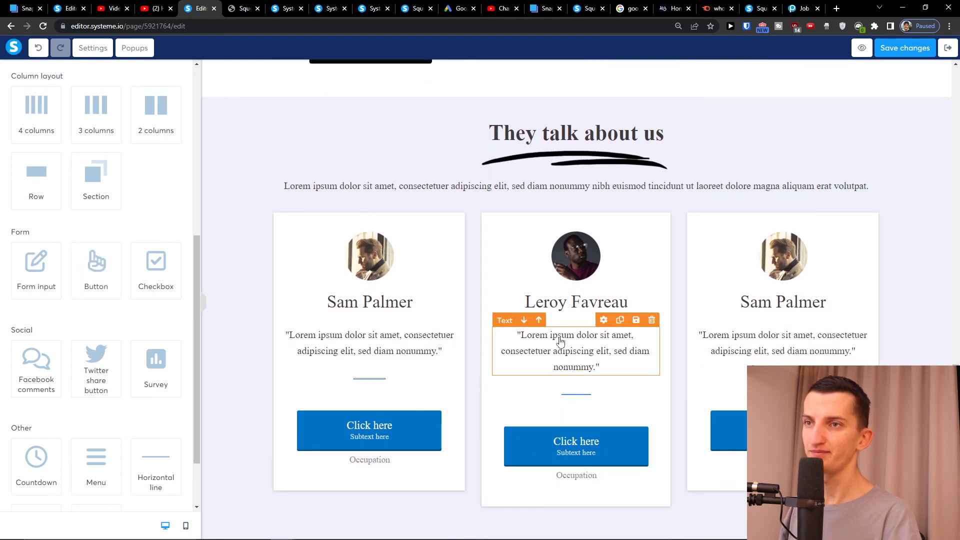
{"action": "double_click", "coordinate": [569, 361]}
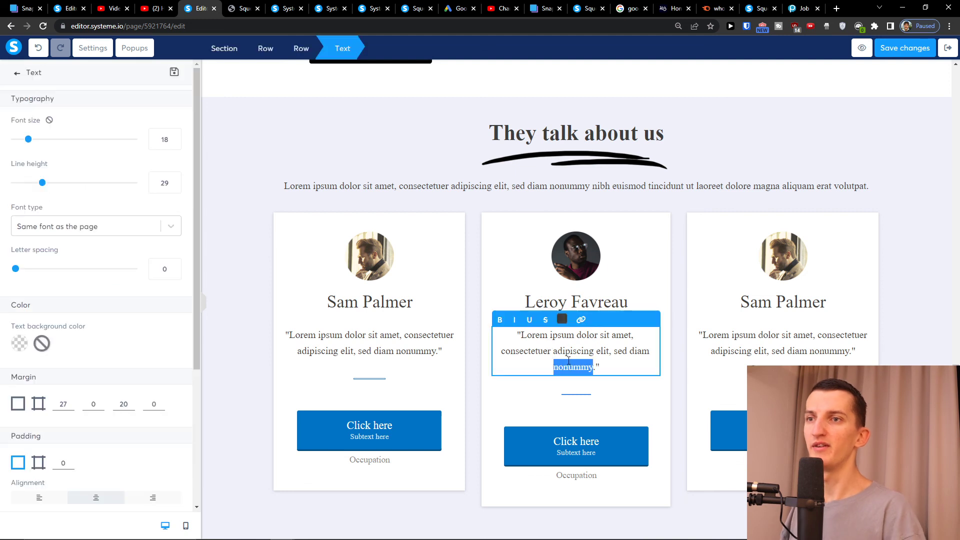
{"action": "key", "text": "BackSpace"}
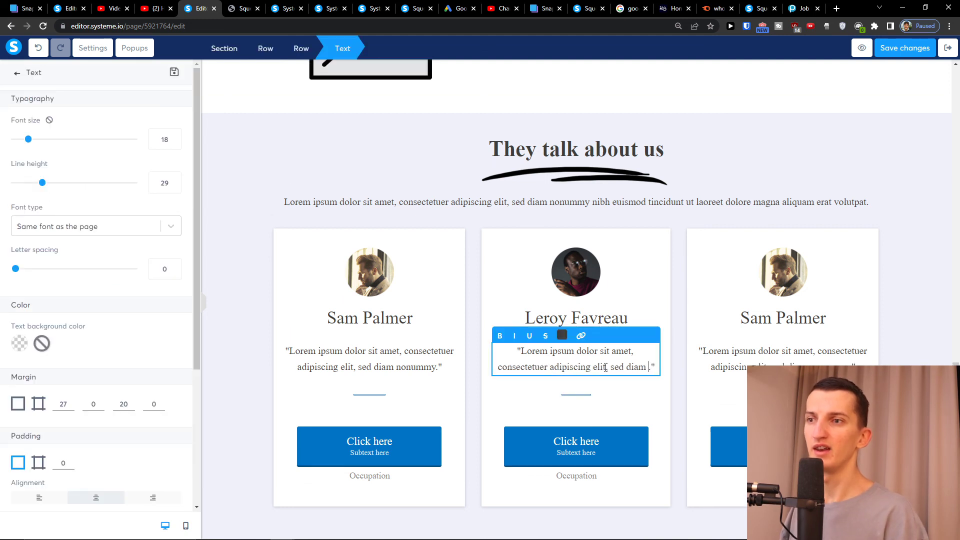
- Replace the first testimonial card's portrait with the black brush-stroke image trait-noir-9832379.png from the uploaded images
{"action": "left_click", "coordinate": [373, 268]}
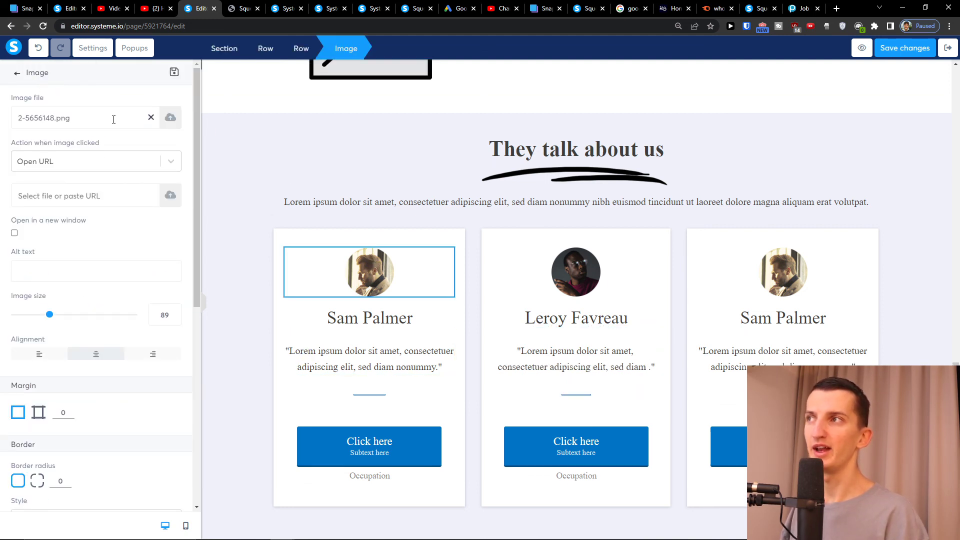
{"action": "left_click", "coordinate": [179, 114]}
{"action": "left_click", "coordinate": [532, 144]}
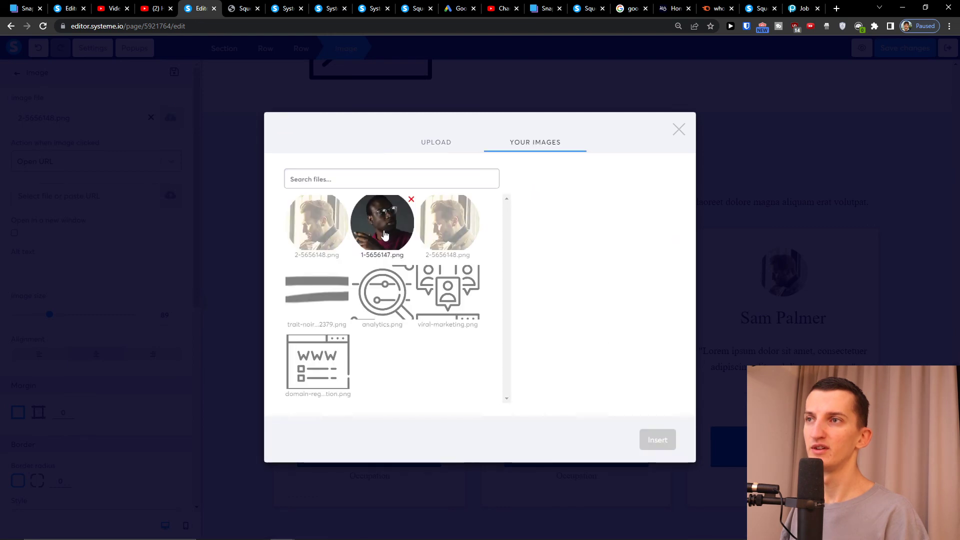
{"action": "left_click", "coordinate": [317, 295]}
{"action": "left_click", "coordinate": [657, 439]}
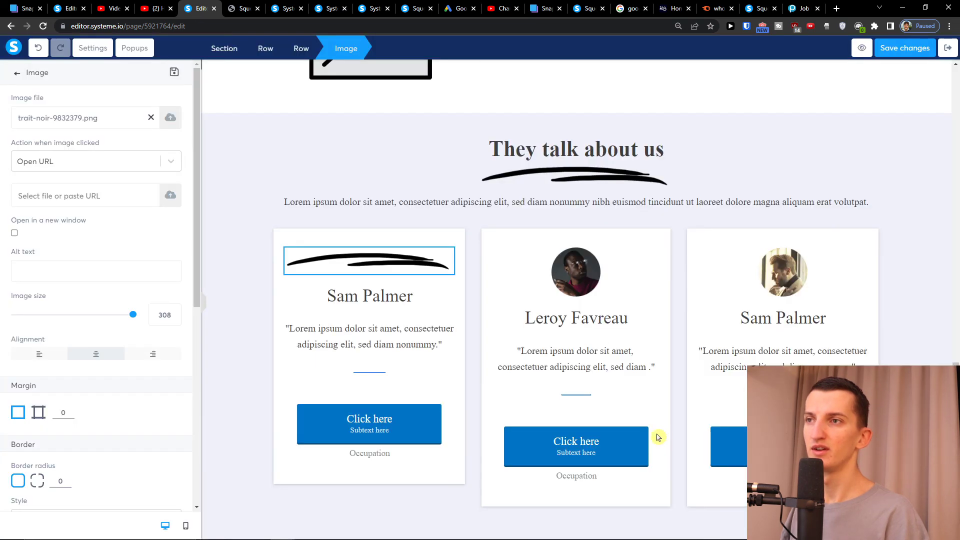